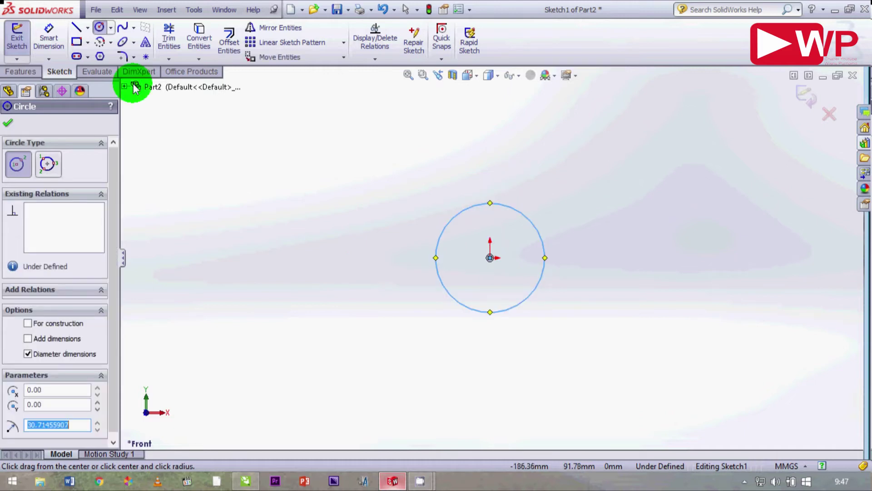
Dimension the diameter of the circle centred on the origin as 23 mm.
left_click(51, 35)
left_click(472, 209)
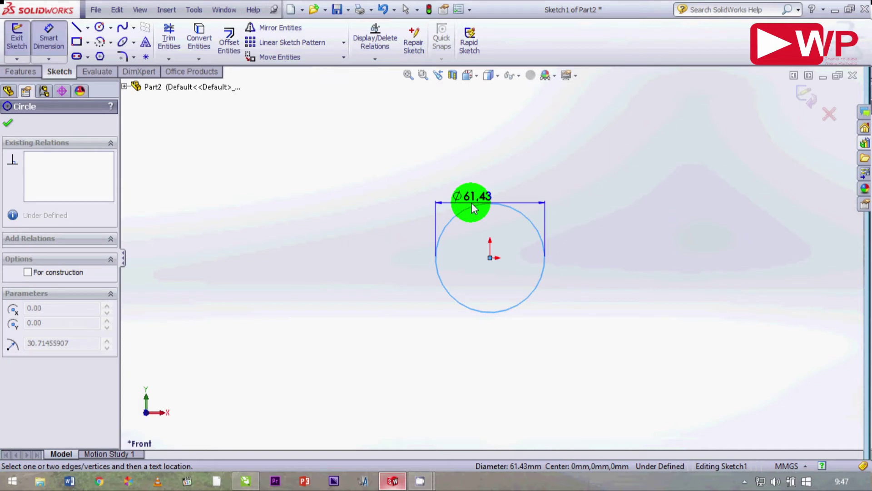
left_click_drag(472, 203, 486, 158)
left_click(487, 158)
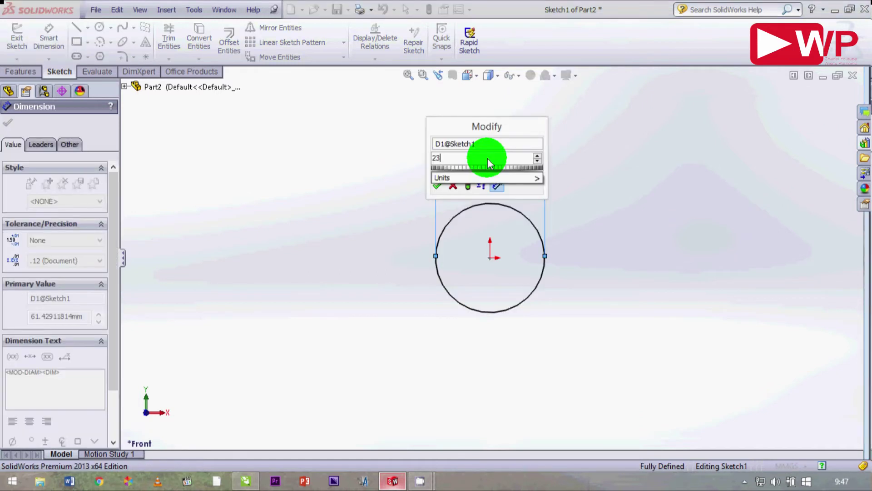
type("23")
key("Return")
left_click(8, 124)
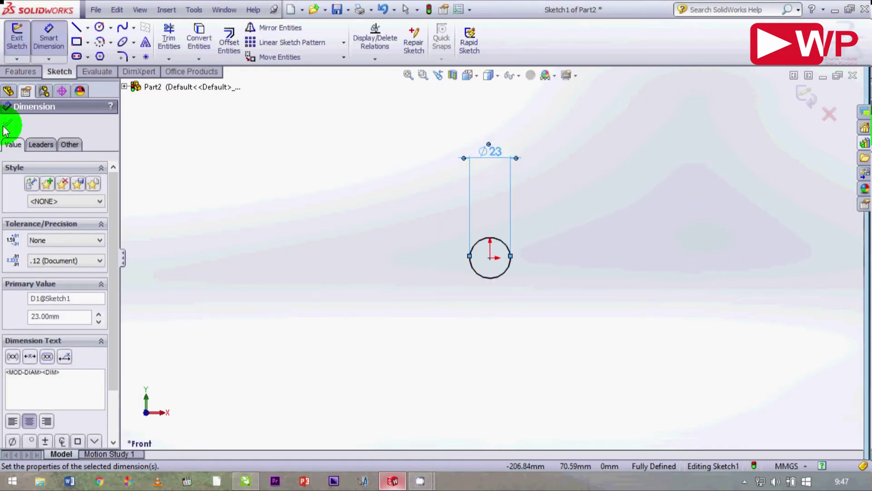
Sketch a larger concentric circle around the 23 mm circle, centred on the origin with a radius of about 17.6 mm.
left_click(106, 29)
scroll(538, 239, "down", 4)
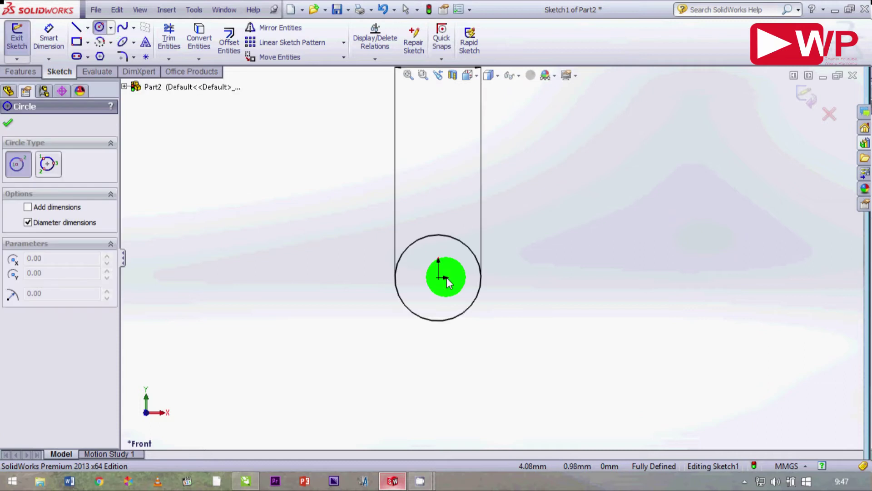
left_click(442, 277)
left_click_drag(468, 233, 474, 227)
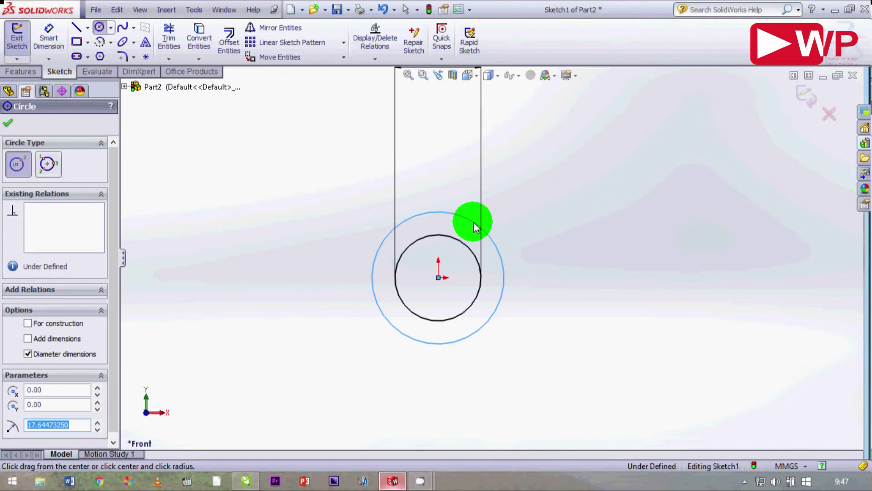
Dimension the radial gap between the inner and outer circles as 7 mm.
left_click(49, 39)
scroll(341, 204, "down", 3)
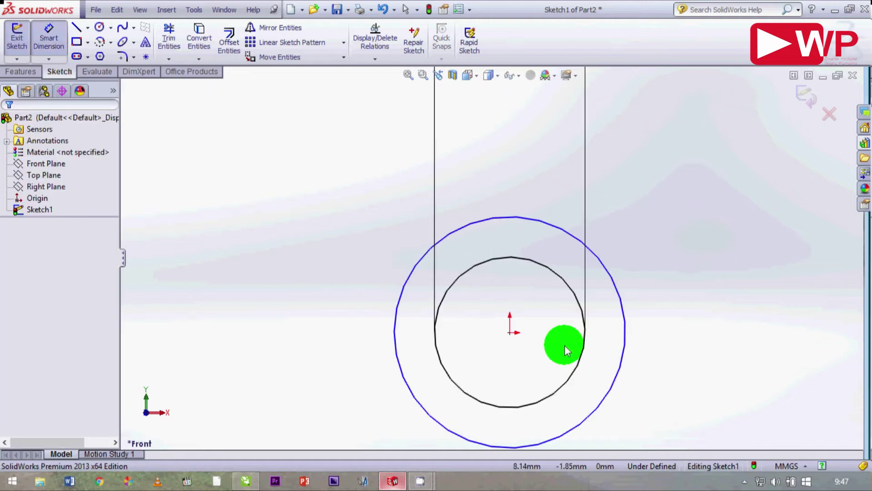
left_click(583, 339)
left_click(620, 330)
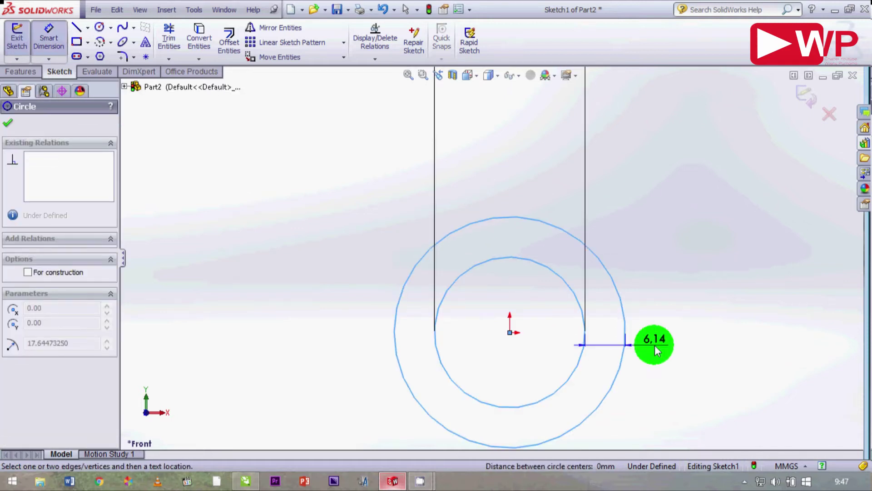
left_click(607, 344)
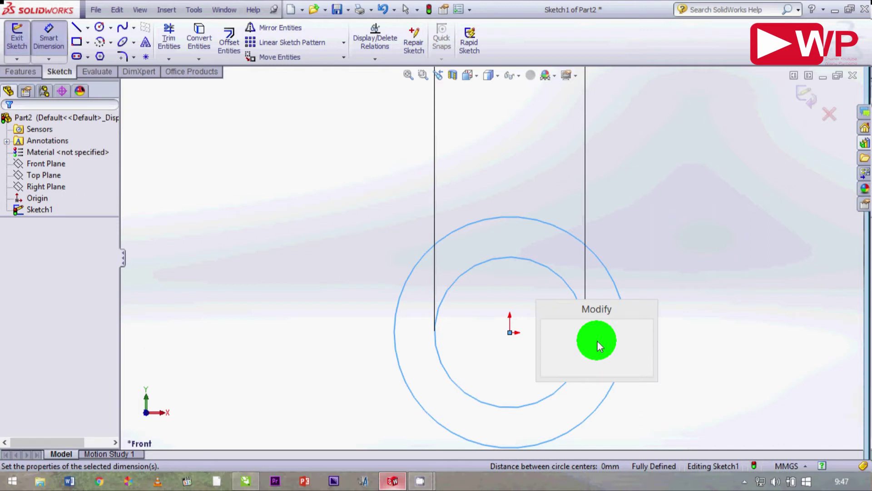
type("7.00mm")
key("Return")
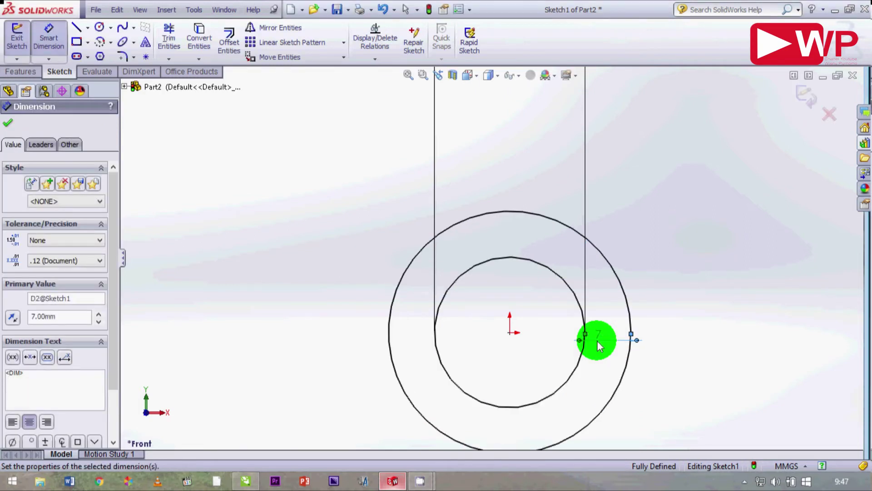
key("Escape")
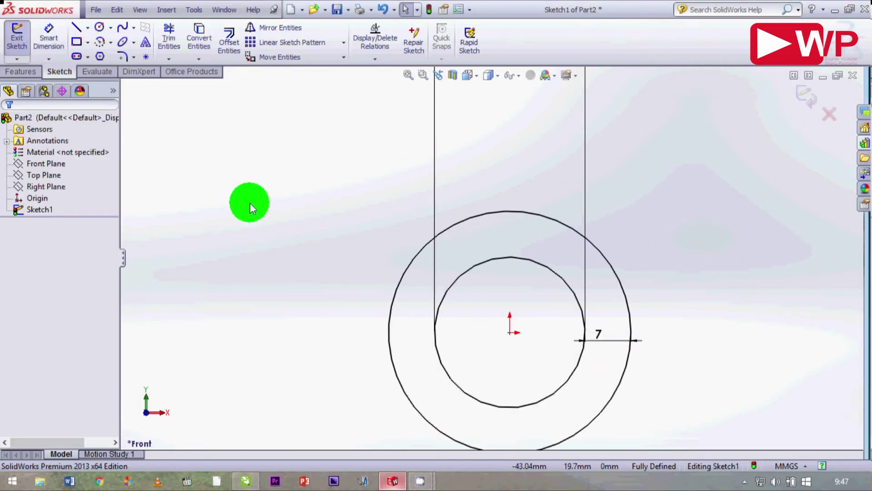
Sketch a corner rectangle enclosing both circles, about 49 mm wide and 79 mm high.
scroll(490, 254, "up", 5)
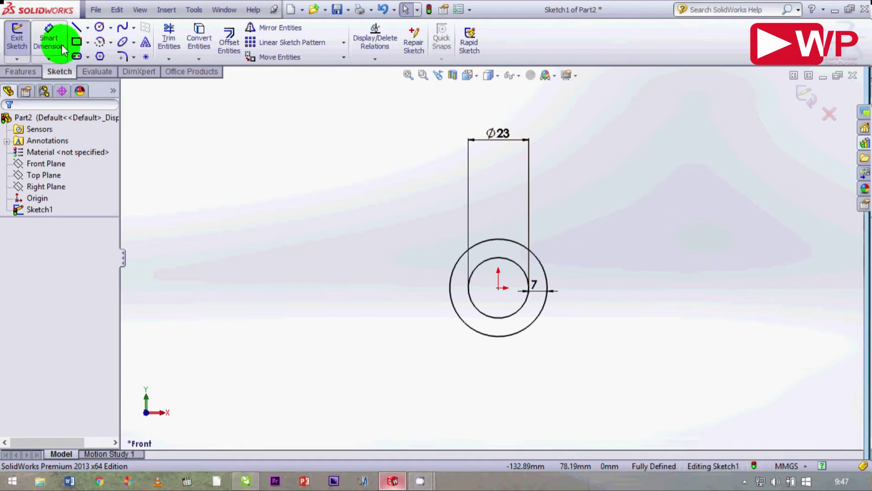
left_click(76, 42)
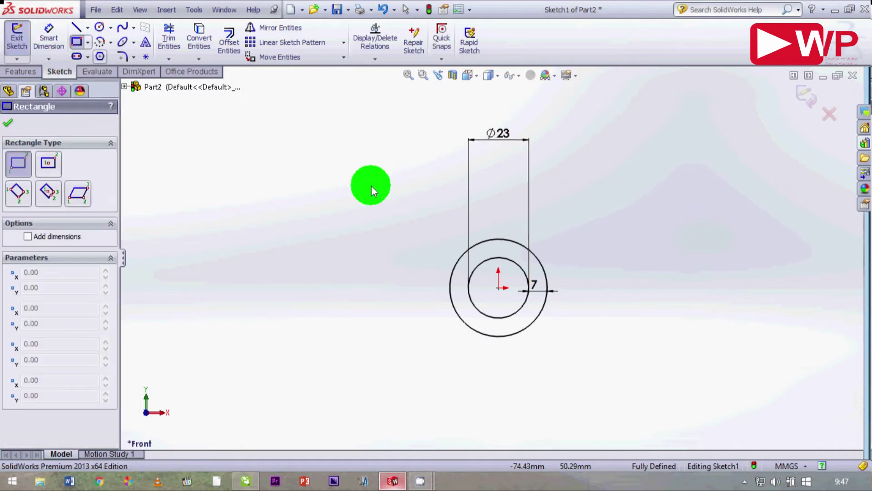
scroll(478, 252, "down", 1)
left_click(420, 155)
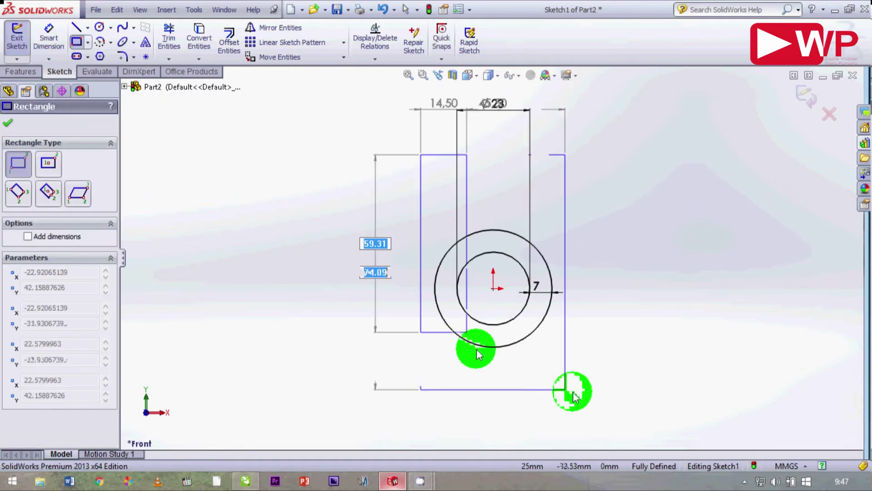
left_click_drag(477, 350, 577, 405)
left_click(49, 40)
scroll(511, 309, "down", 3)
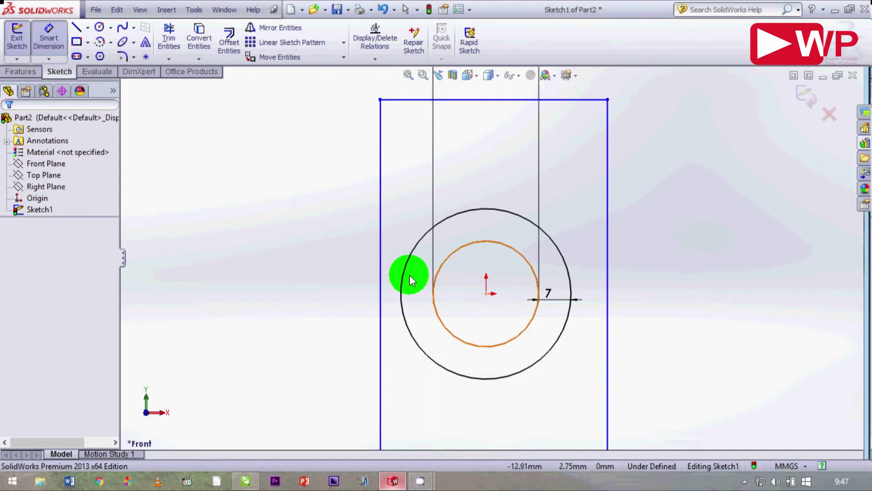
left_click(404, 291)
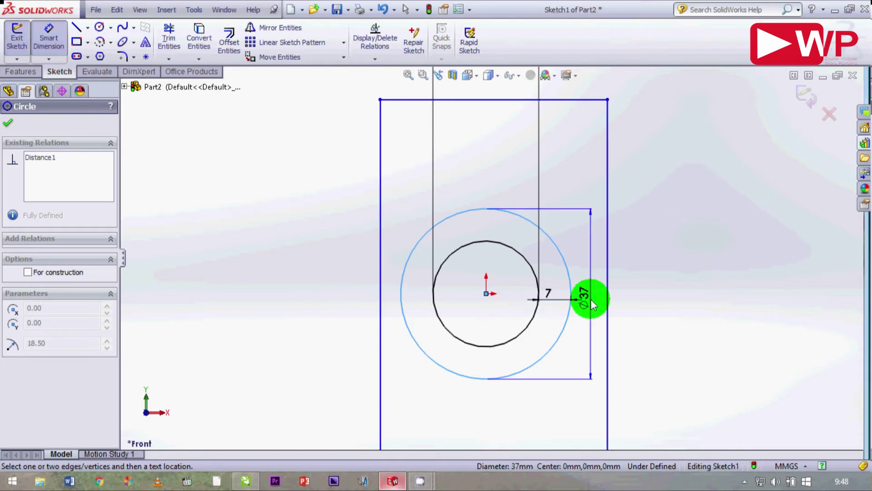
left_click_drag(591, 303, 660, 262)
left_click(660, 262)
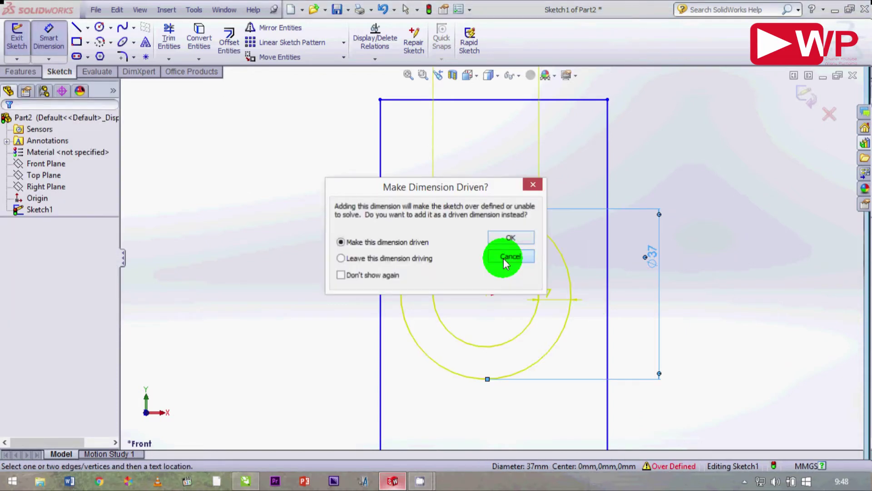
left_click(509, 256)
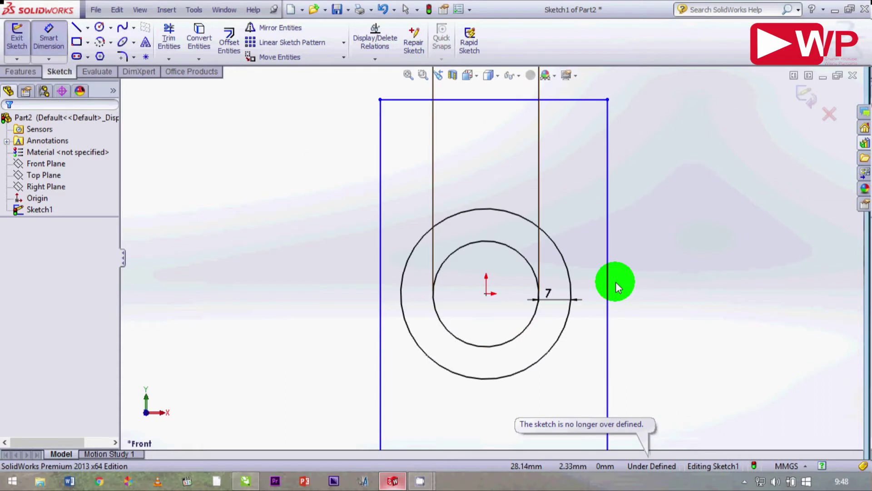
left_click(49, 38)
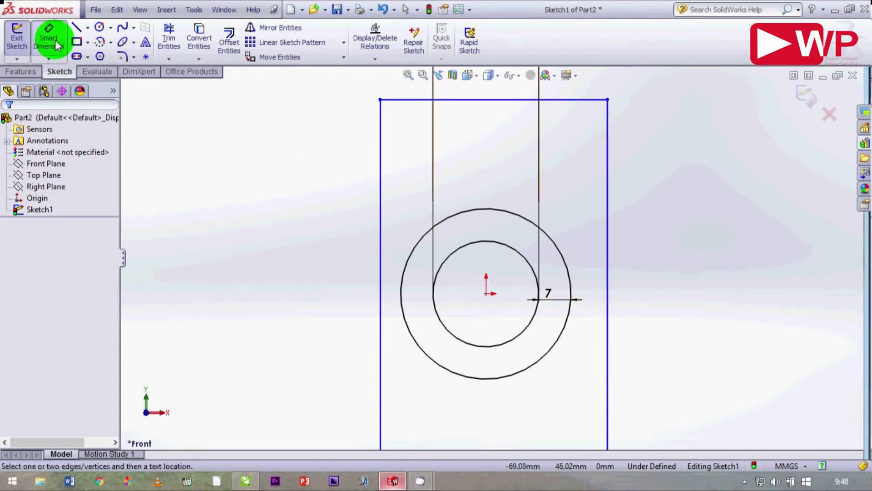
left_click(654, 303)
left_click(608, 294)
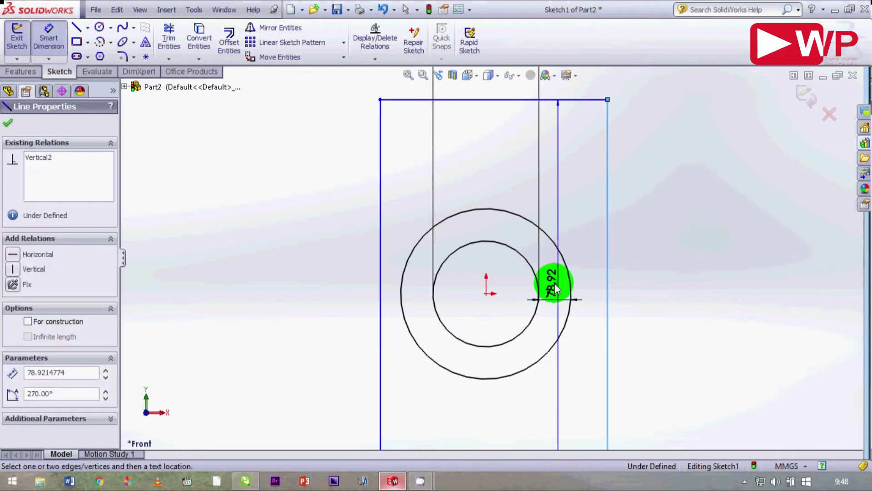
left_click(488, 292)
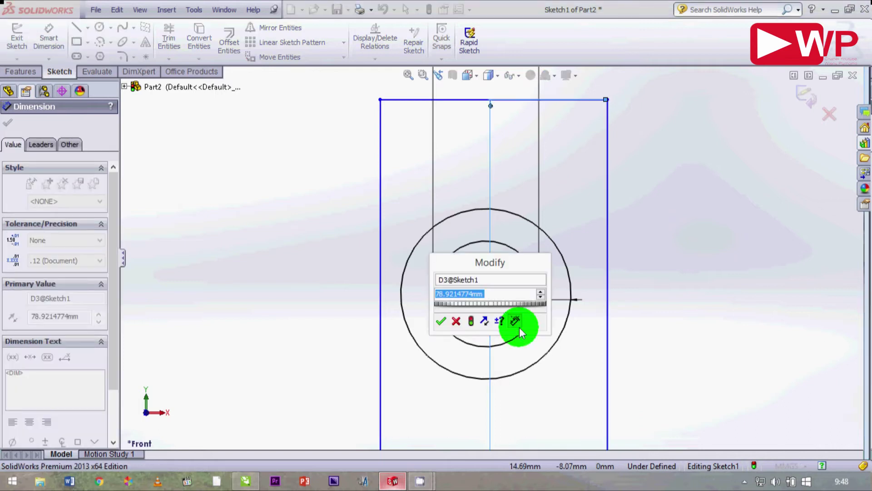
left_click(456, 321)
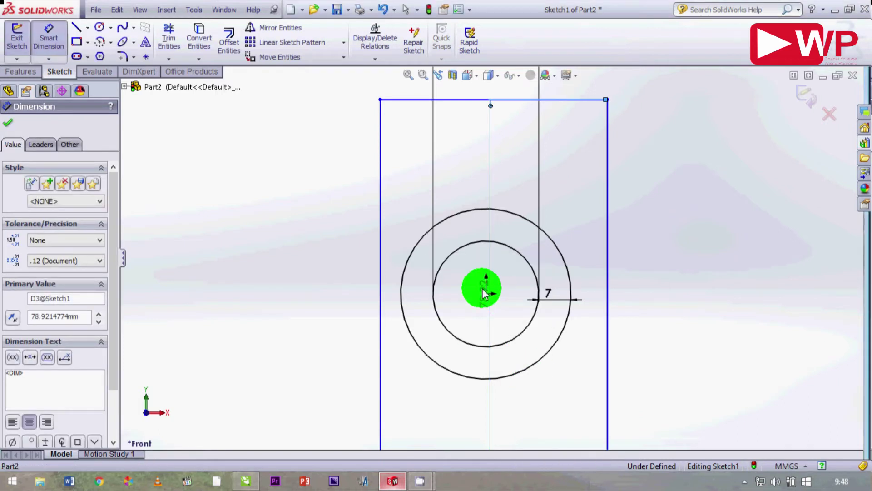
key("Escape")
Dimension the horizontal distance from the origin to the rectangle's right edge as 18.5 mm.
left_click(486, 293)
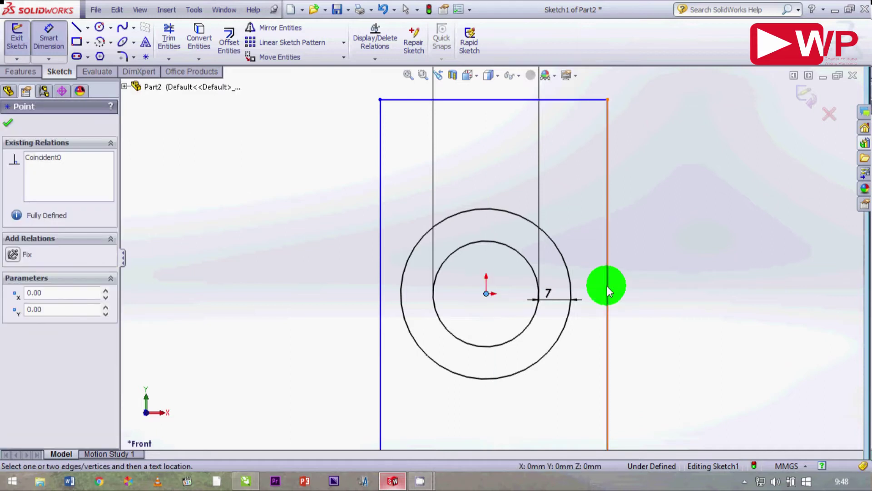
left_click(607, 285)
left_click(643, 288)
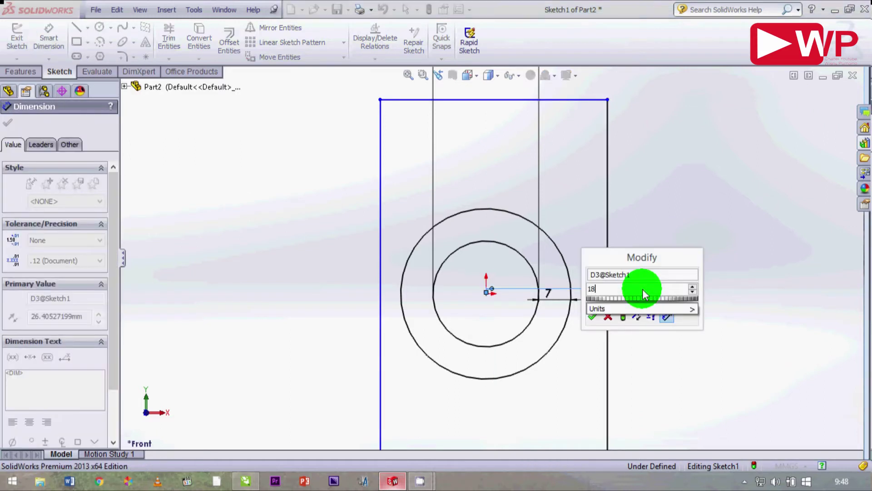
type("18.5")
key("Return")
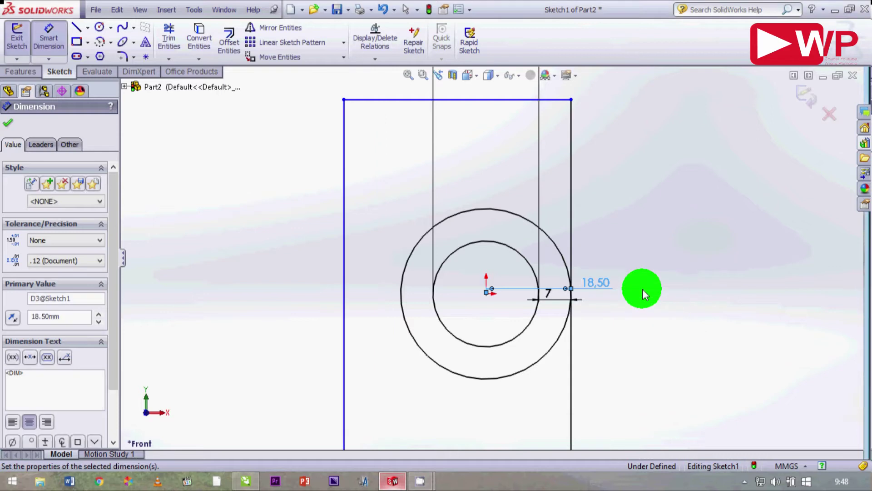
left_click(344, 301)
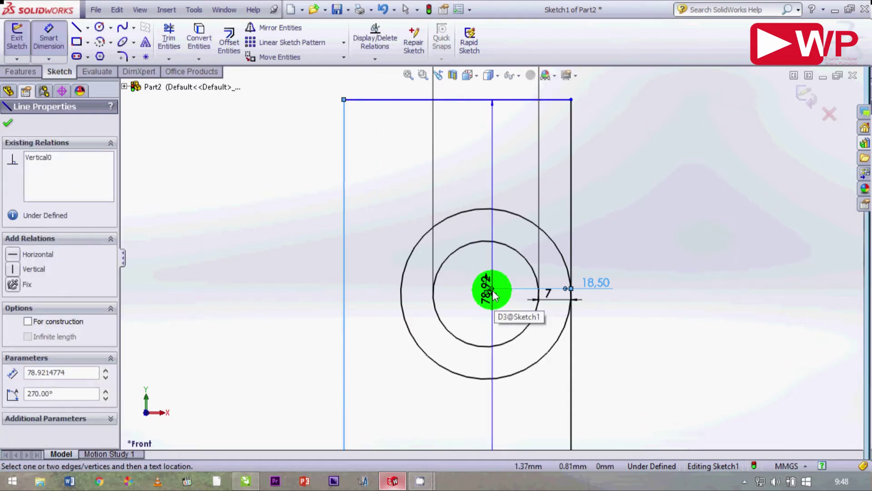
left_click(493, 296)
left_click(459, 317)
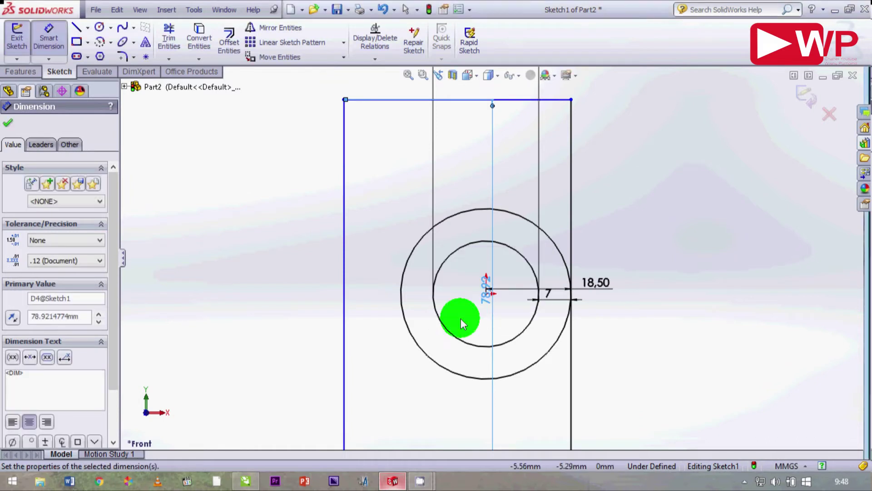
Dimension the horizontal distance from the origin to the rectangle's left edge as 18.5 mm.
left_click(484, 294)
left_click(492, 293)
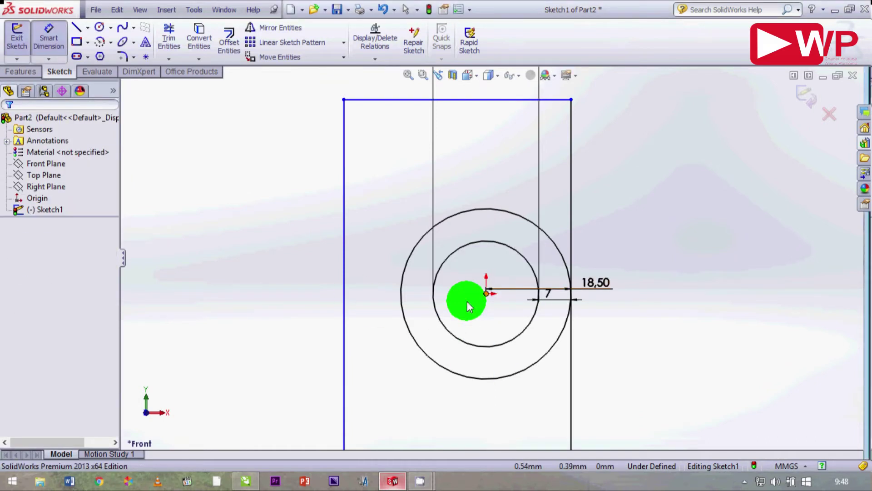
left_click(344, 275)
left_click(366, 272)
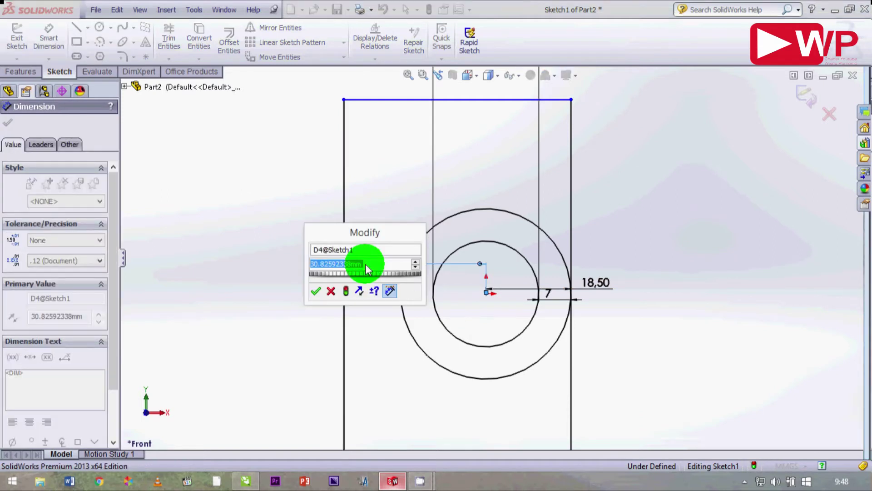
type("18.5")
key("Return")
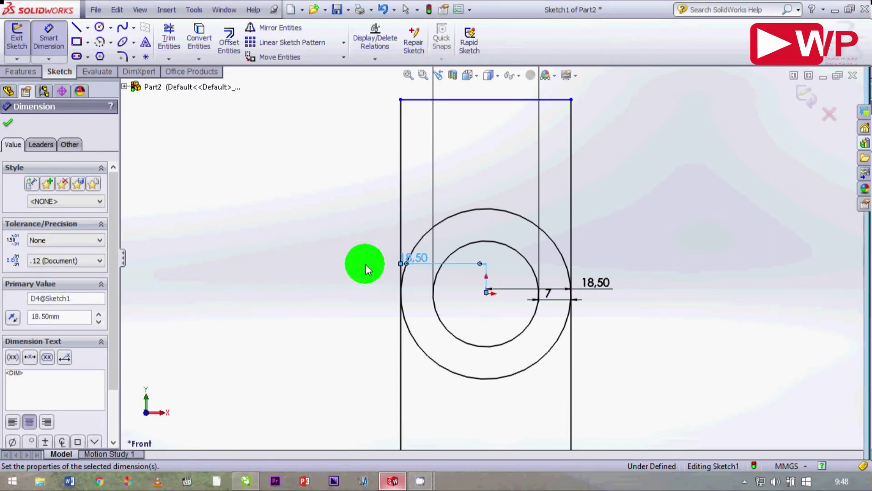
Dimension the vertical distance from the origin to the rectangle's top edge as 20 mm.
scroll(494, 300, "down", 2)
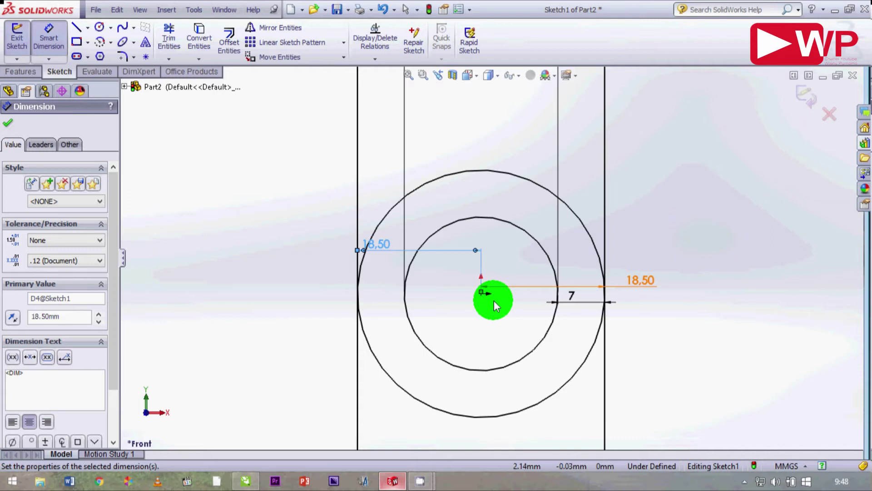
scroll(494, 301, "up", 2)
left_click(491, 293)
scroll(490, 258, "up", 2)
left_click(484, 139)
left_click(485, 184)
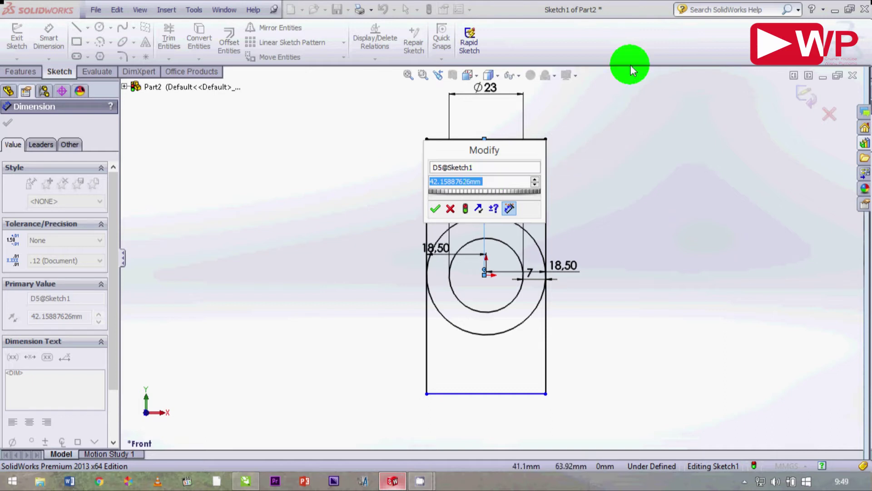
type("20")
key("Return")
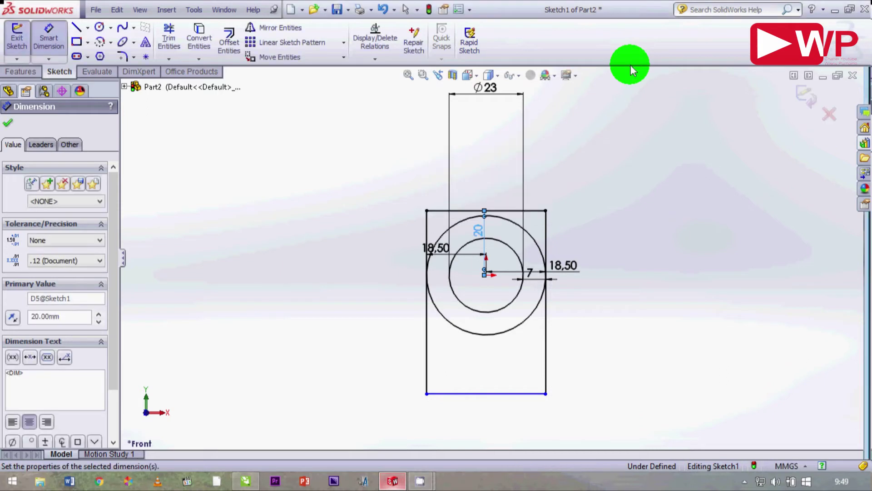
Set the vertical distance between the origin and the rectangle's top edge to 24 mm.
double_click(486, 235)
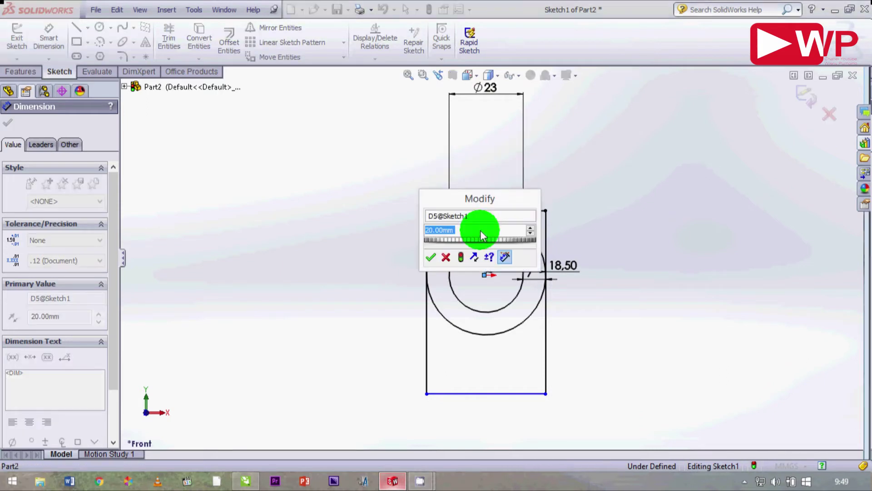
type("24")
key("Return")
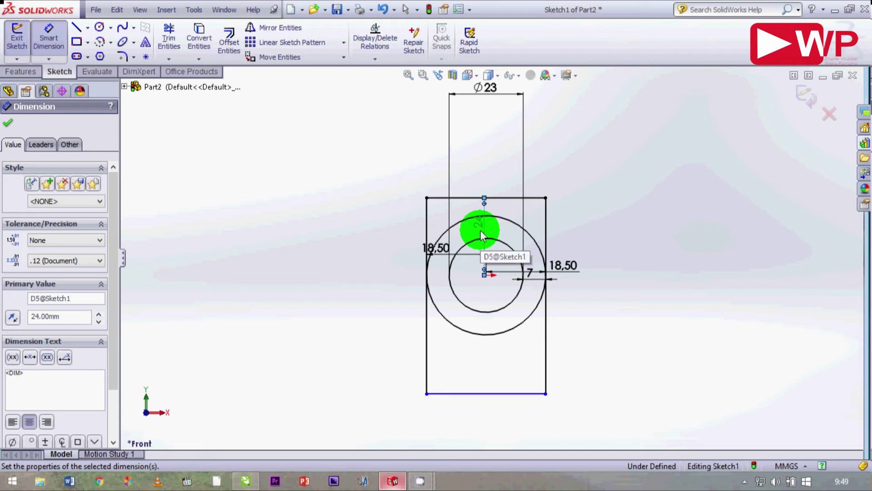
left_click(487, 395)
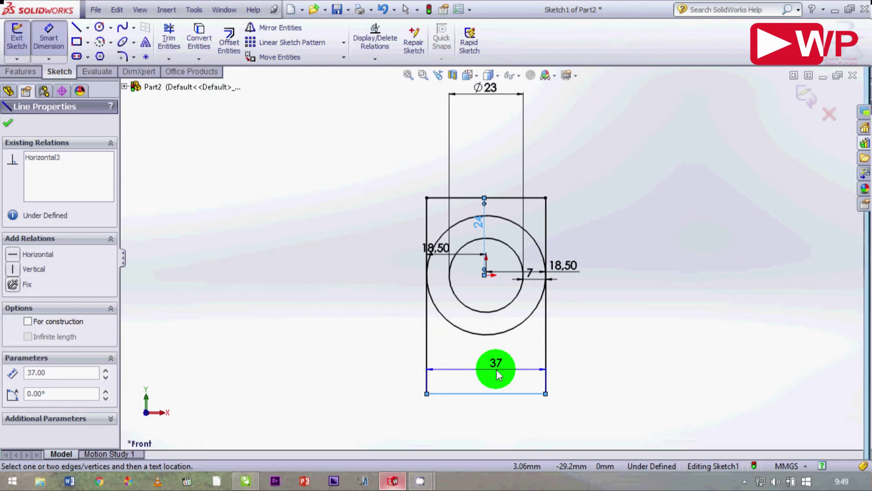
left_click(498, 374)
left_click(506, 268)
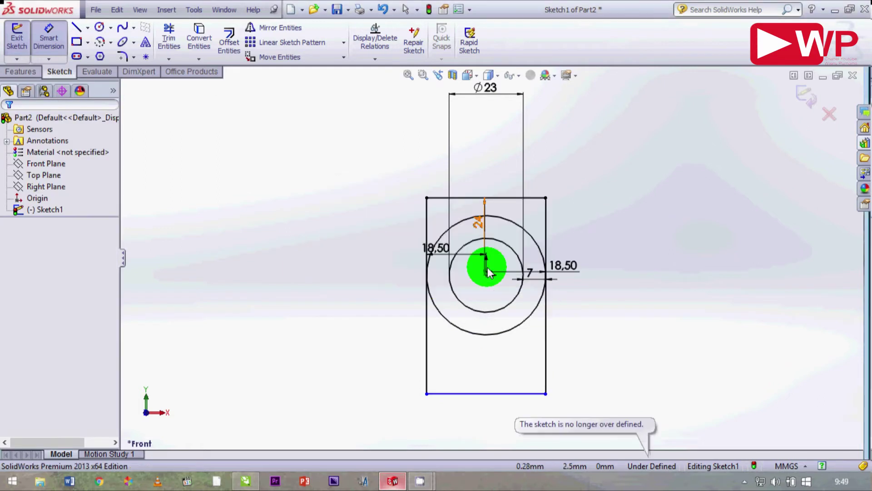
Dimension the vertical distance from the origin to the rectangle's bottom edge as 24 mm.
left_click(485, 277)
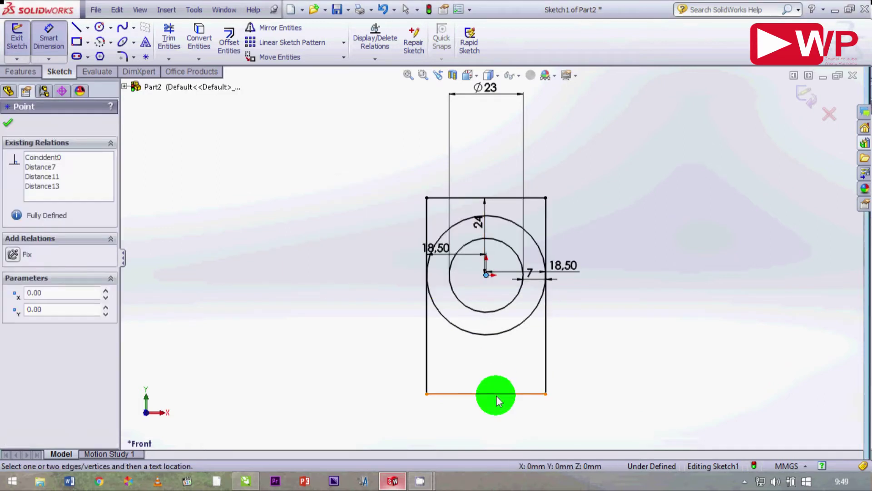
left_click(495, 361)
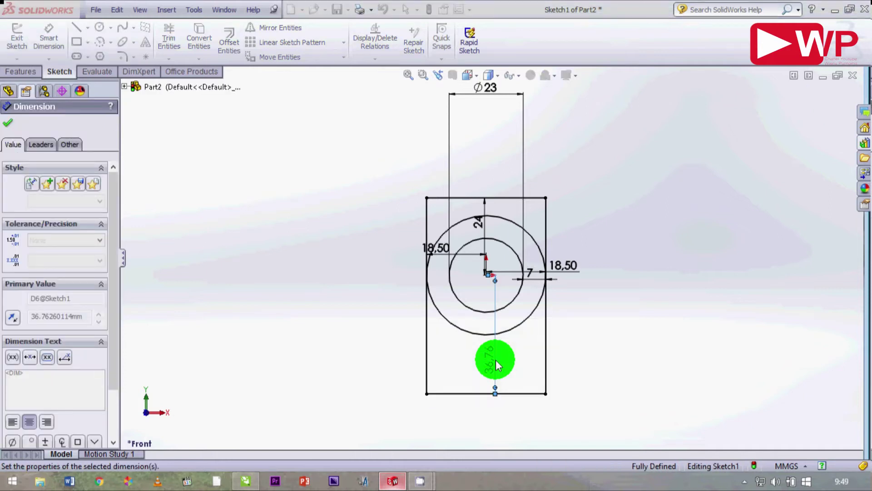
type("24")
key("Return")
left_click(89, 255)
left_click(8, 122)
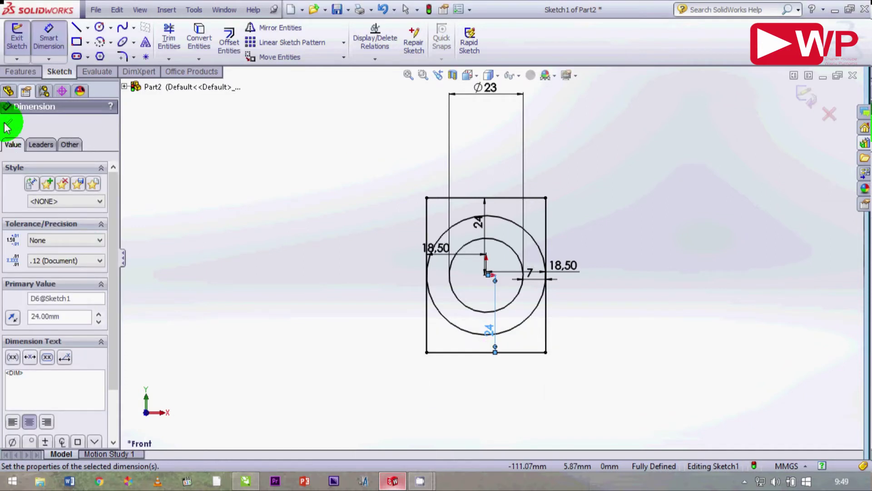
Sketch a slanted line about 25 mm long from the outer circle's left tangent point up to the rectangle's top edge.
key("l")
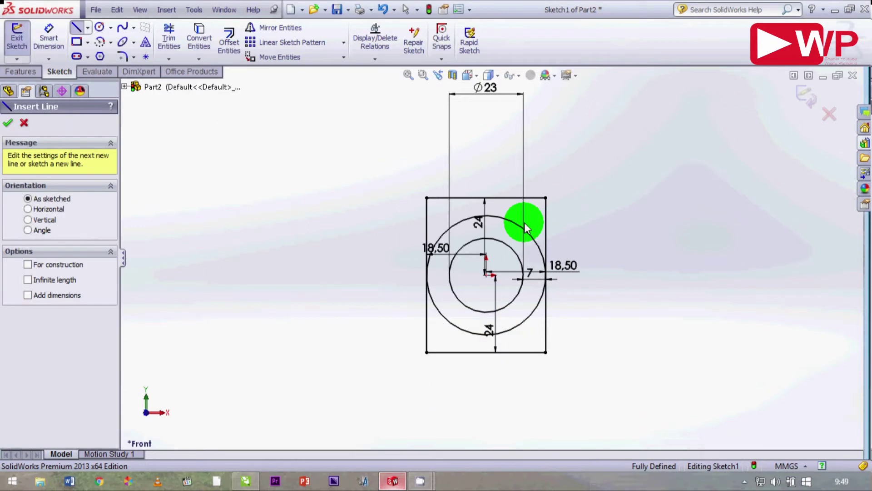
scroll(463, 205, "down", 3)
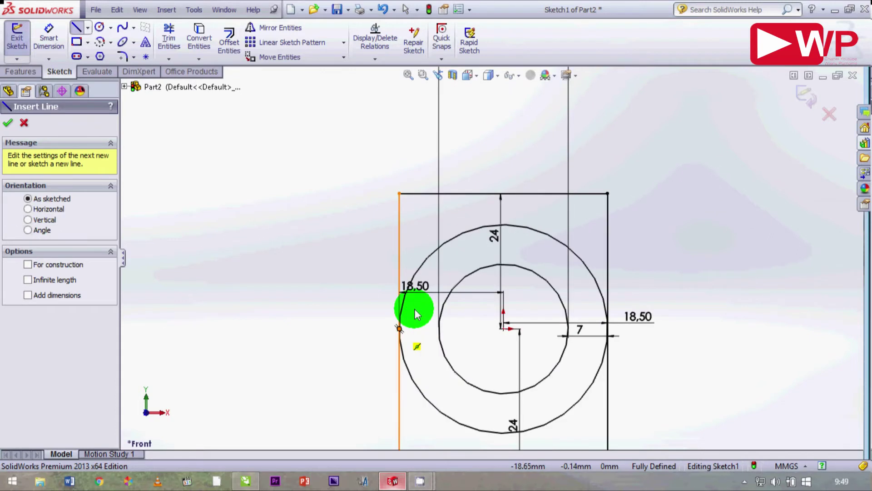
left_click(399, 328)
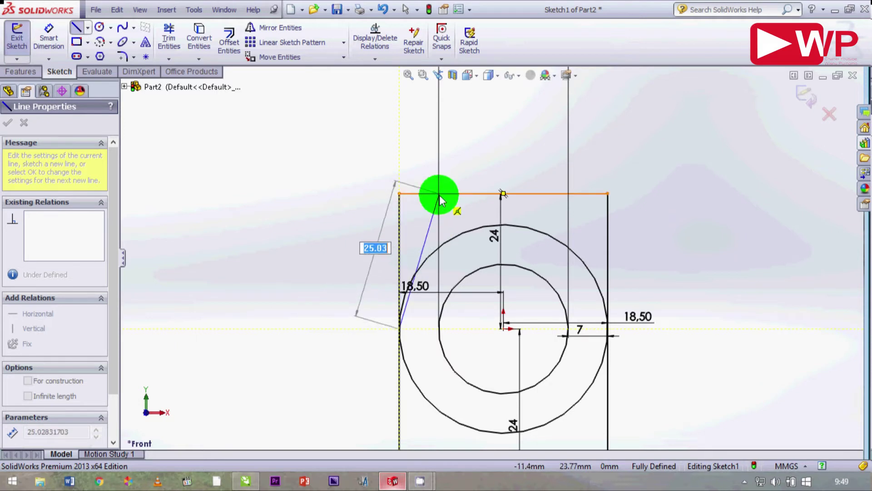
left_click(439, 194)
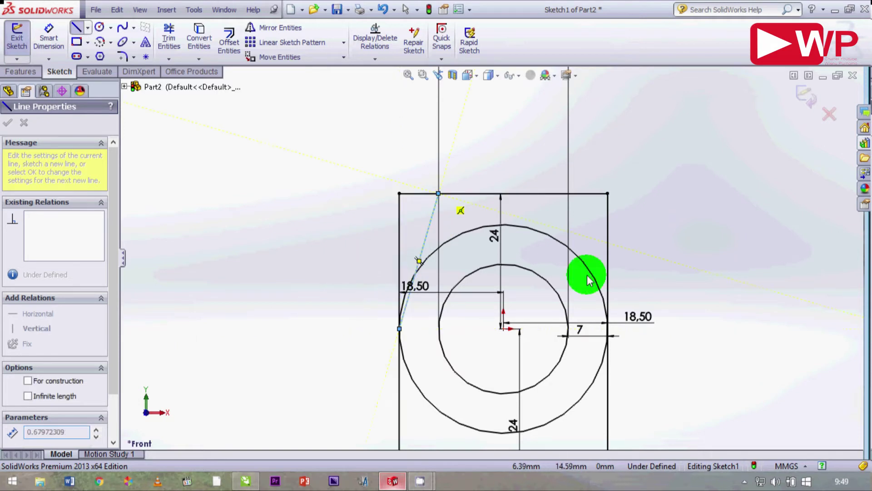
right_click(563, 256)
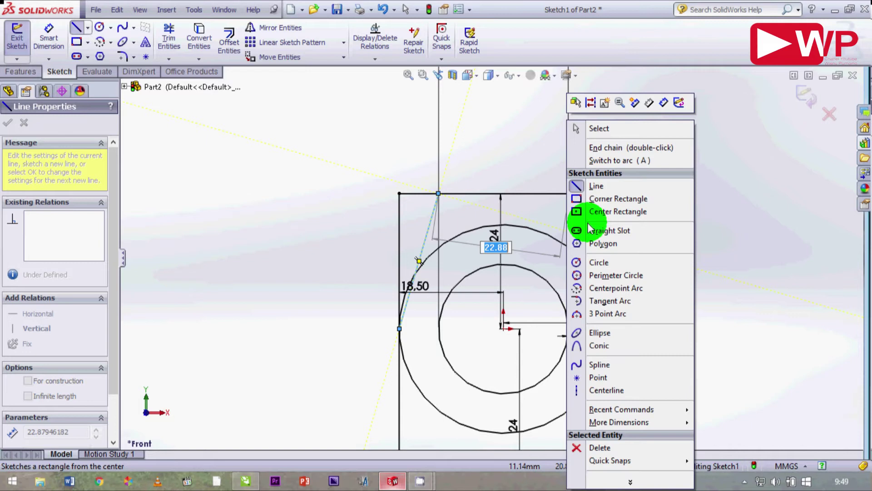
key("Escape")
key("Escape")
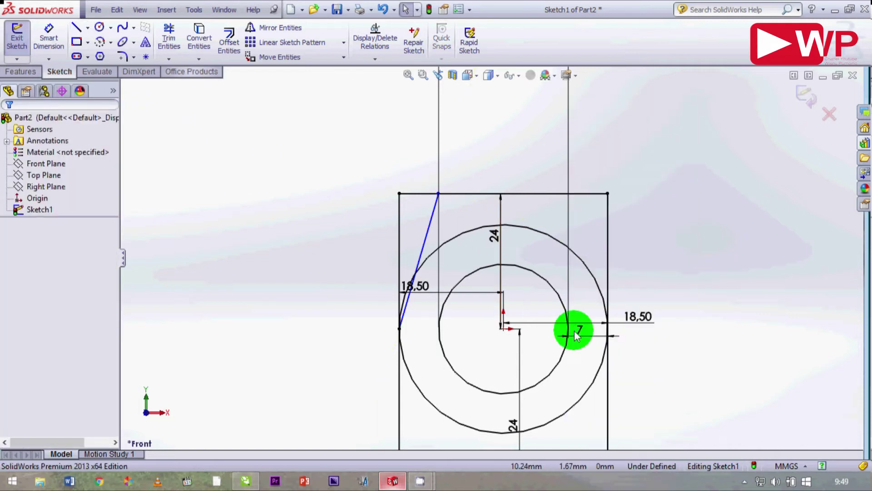
Sketch a slanted line about 23.9 mm long from the rectangle's right edge, near the outer circle's tangent point, up to its top edge.
left_click(76, 27)
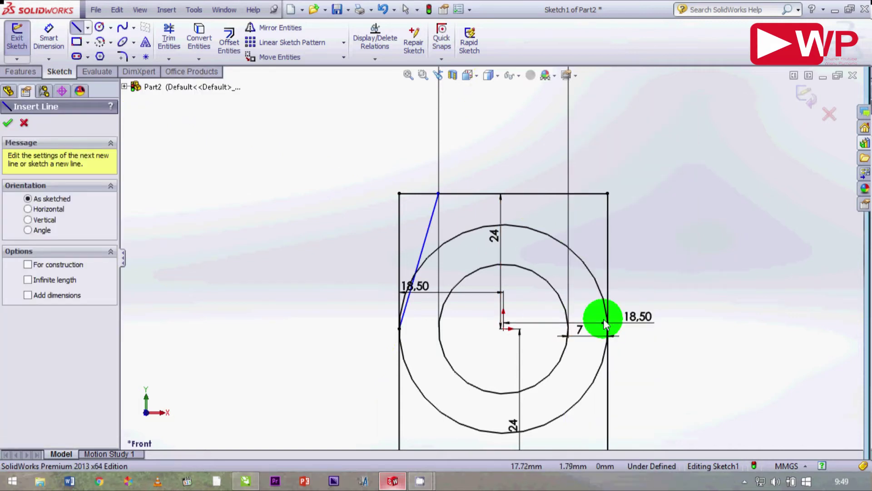
left_click(606, 324)
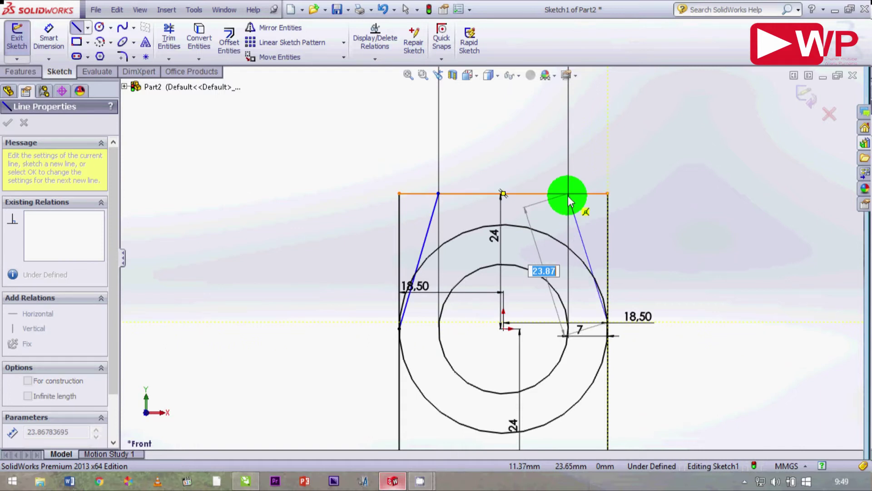
right_click(568, 201)
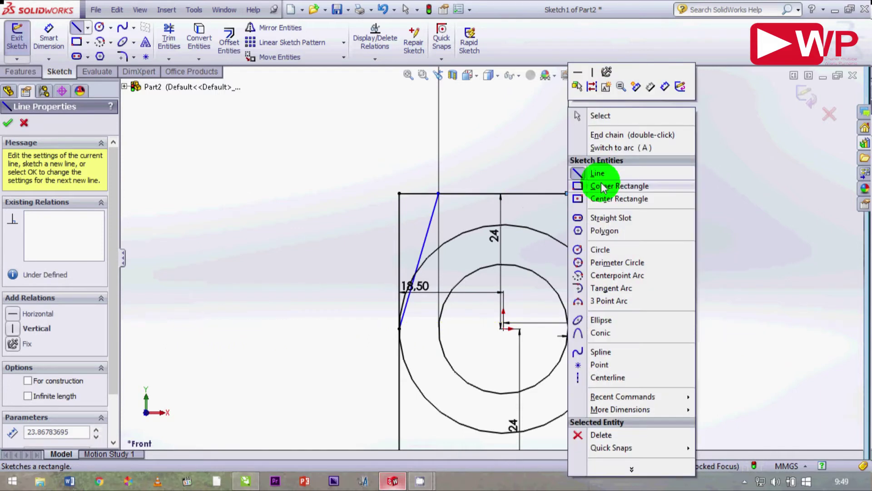
left_click(600, 116)
key("f")
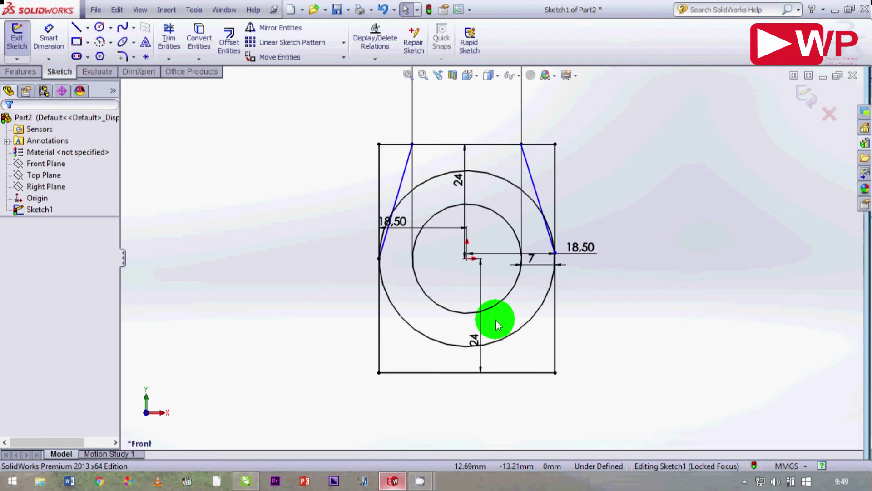
Sketch a slanted line from the outer circle's left tangent point down to the rectangle's bottom edge, below the upper-left line's end.
left_click(76, 27)
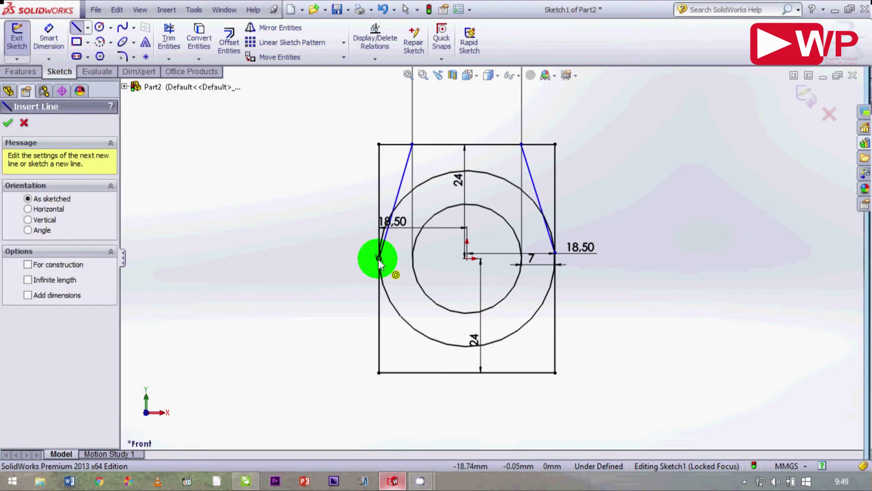
left_click(377, 258)
left_click(412, 373)
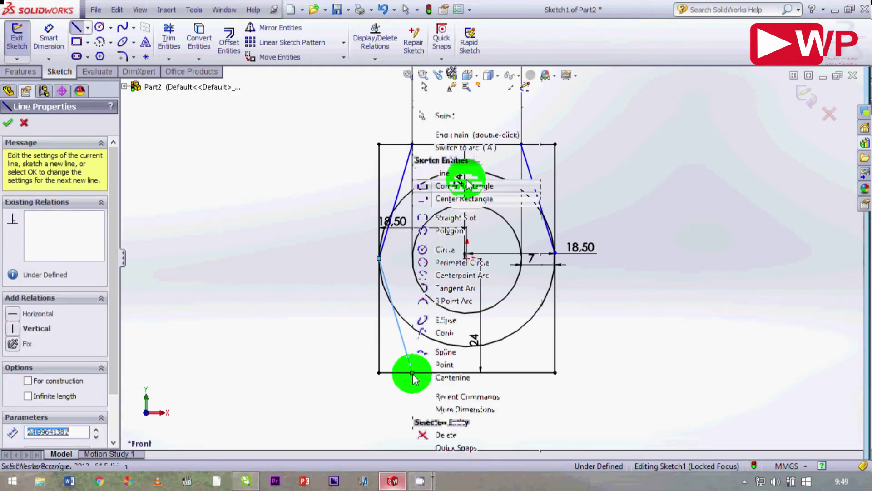
right_click(412, 372)
left_click(434, 135)
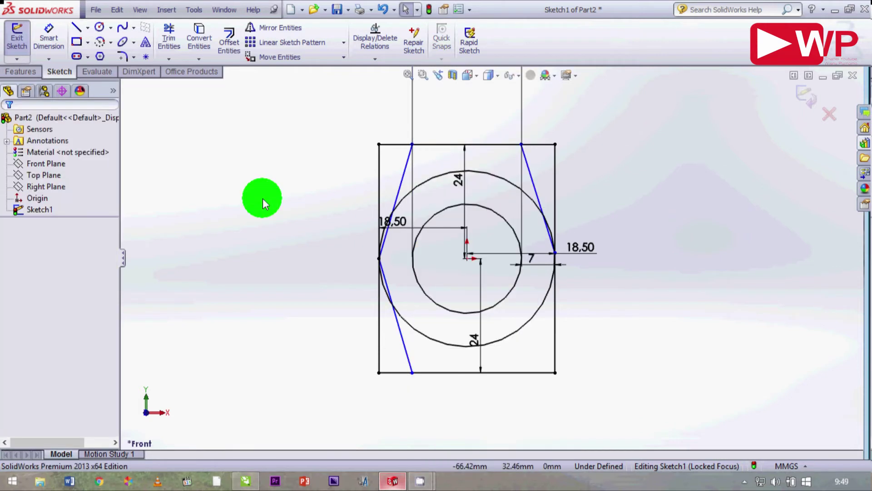
Sketch a slanted line about 26.2 mm long from the upper-right line's lower end down to the rectangle's bottom edge.
left_click(86, 31)
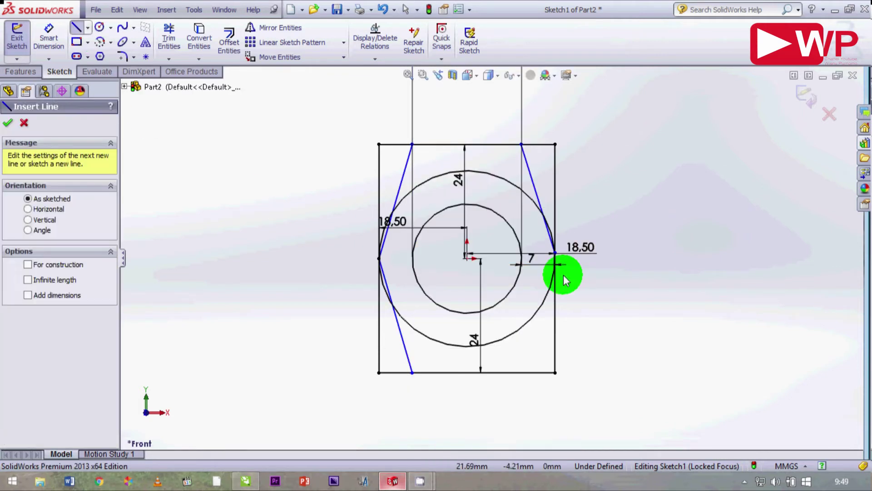
left_click(555, 252)
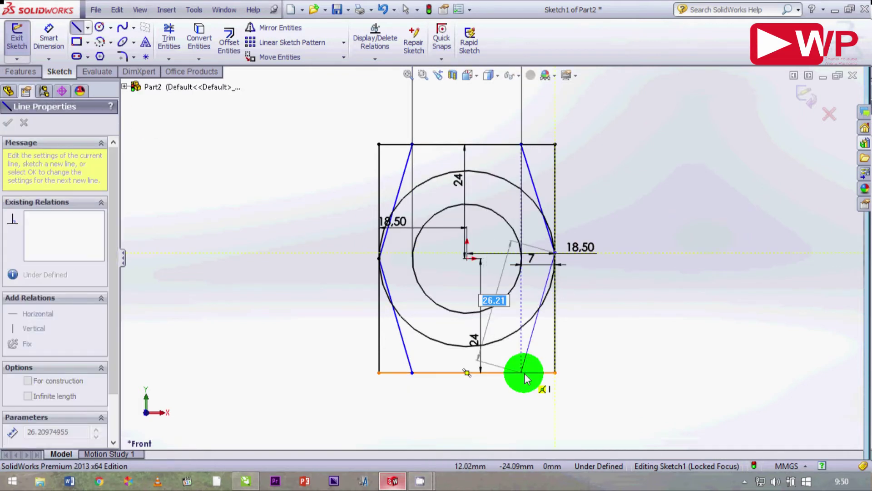
left_click(522, 373)
right_click(524, 374)
left_click(563, 118)
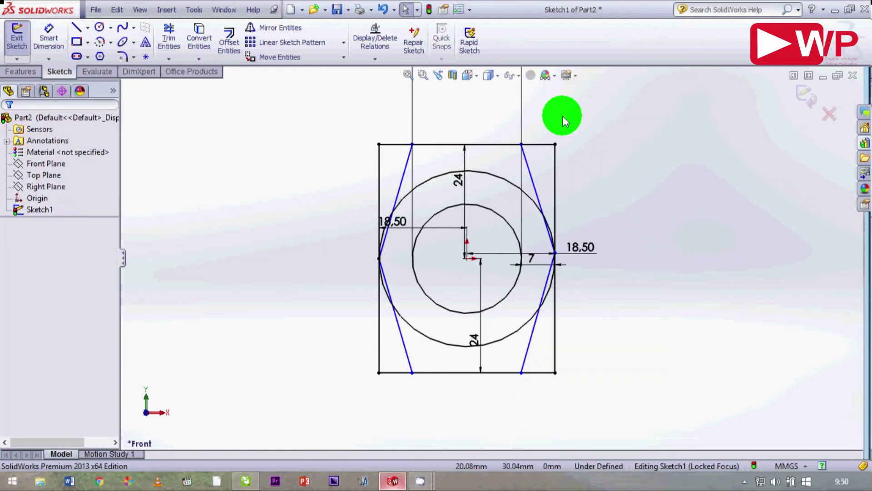
Dimension the distance from the rectangle's bottom-left corner to the lower-left slanted line's end as 7 mm.
left_click(50, 41)
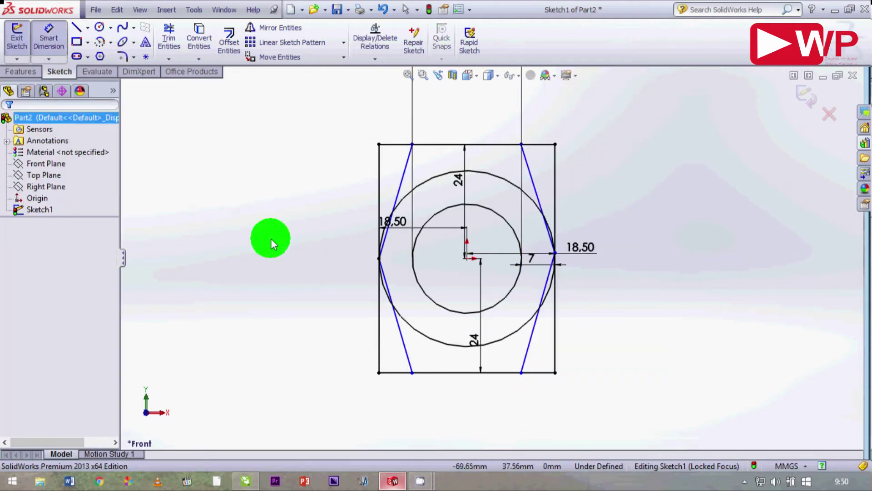
scroll(399, 375, "down", 3)
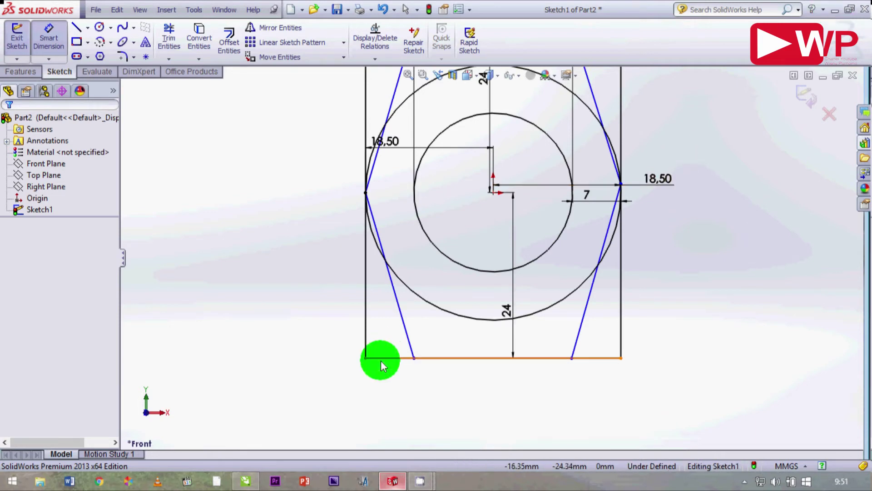
left_click(379, 359)
left_click(415, 361)
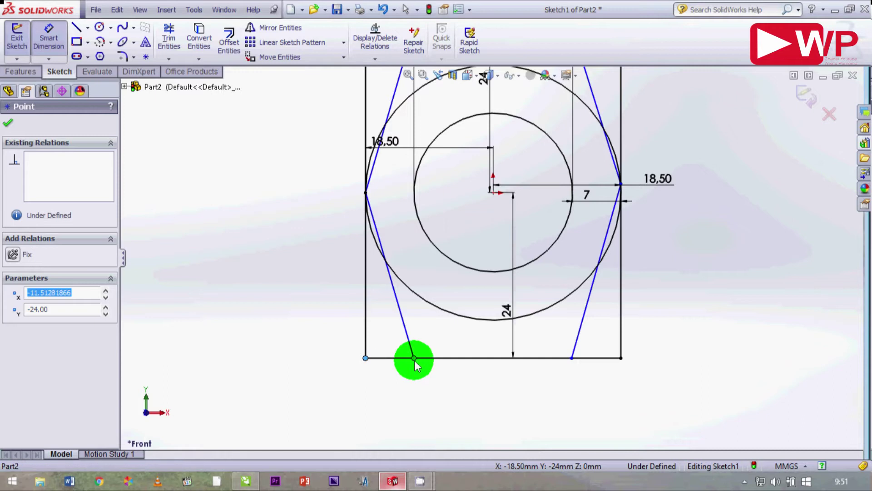
left_click(402, 381)
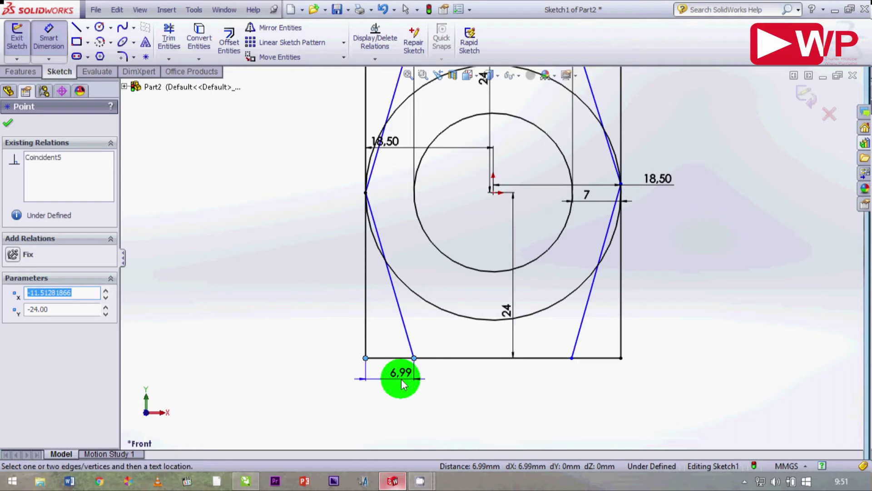
type("7")
left_click(426, 362)
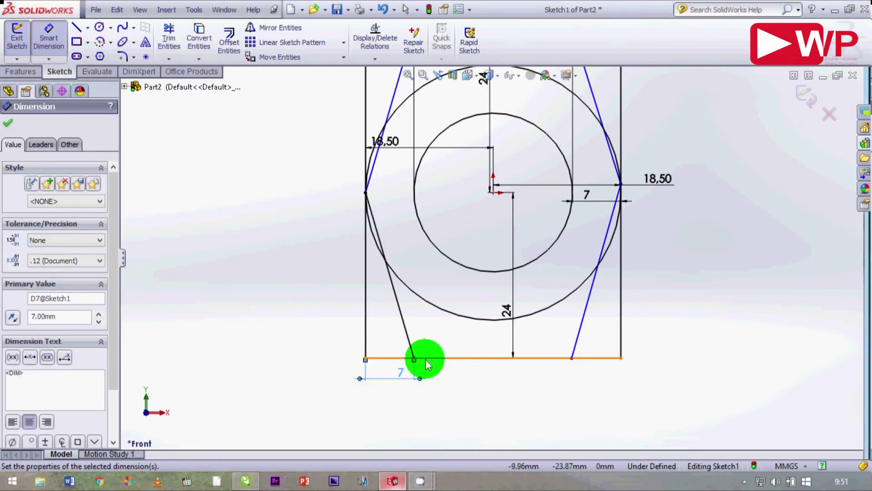
Dimension the distance from the lower-right slanted line's end to the rectangle's bottom-right corner as 7 mm.
left_click(571, 359)
left_click(620, 358)
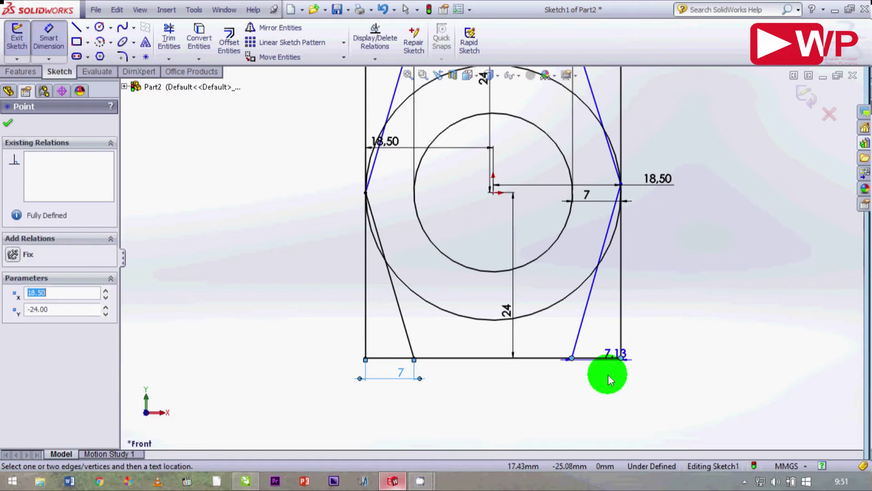
left_click(608, 378)
left_click(594, 353)
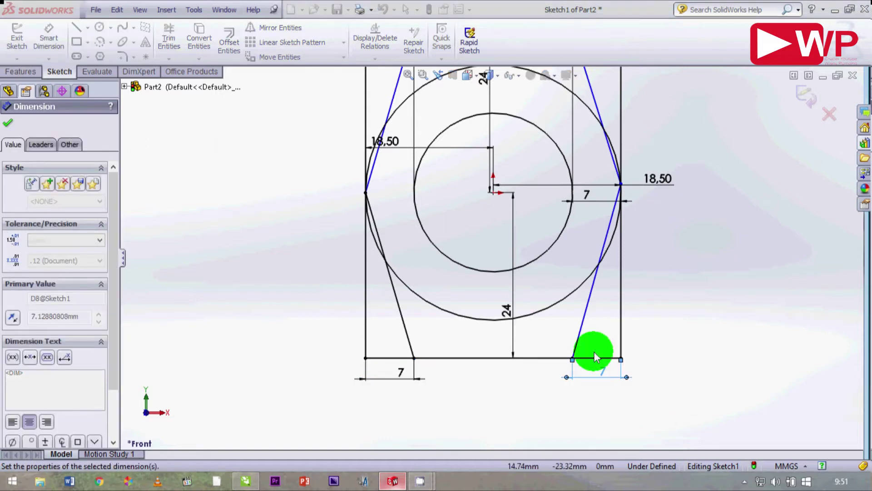
Dimension the distance from the rectangle's top-right corner to the upper-right slanted line's end as 7 mm.
scroll(595, 352, "up", 3)
scroll(581, 161, "down", 3)
left_click(550, 158)
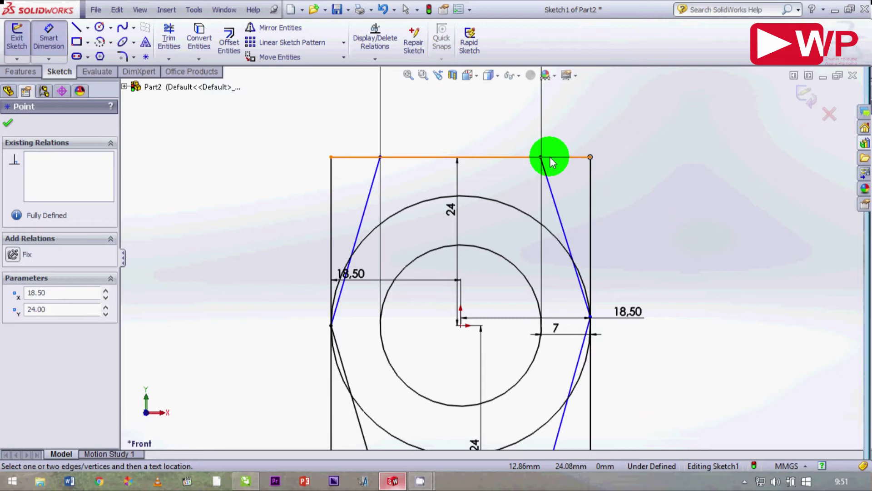
left_click(541, 157)
left_click(550, 144)
type("7")
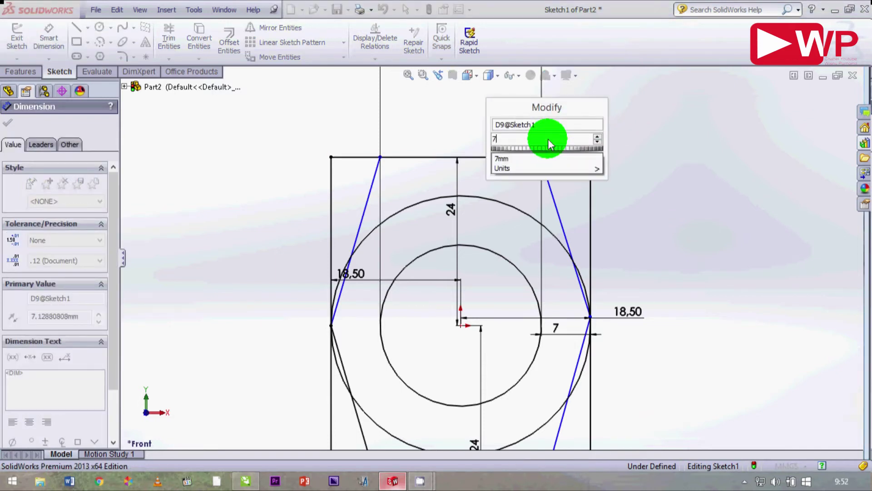
key("Return")
Dimension the distance from the upper-left slanted line's end to the rectangle's top-left corner as 7 mm and finish dimensioning.
left_click(380, 157)
left_click(332, 156)
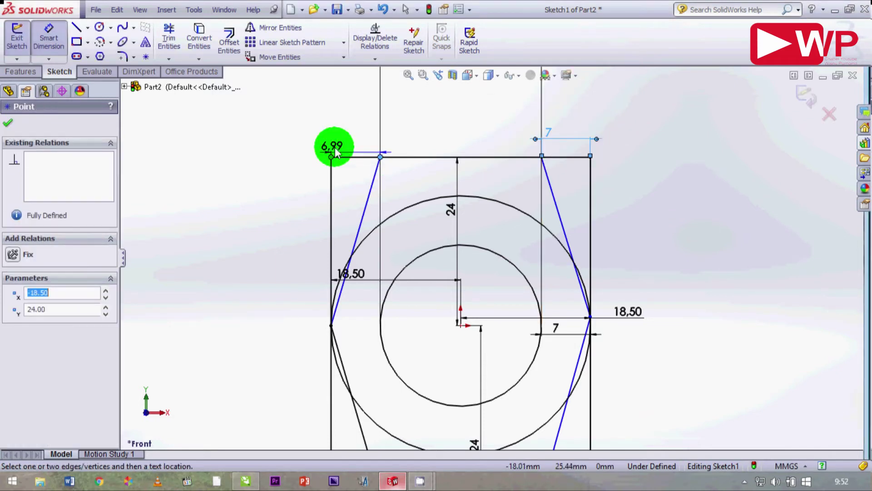
left_click(336, 151)
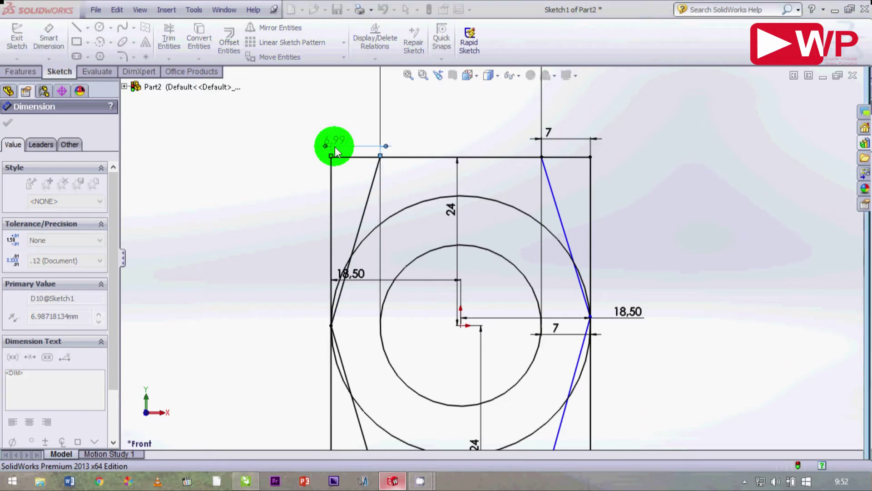
type("7")
key("Return")
scroll(506, 284, "up", 3)
left_click(11, 123)
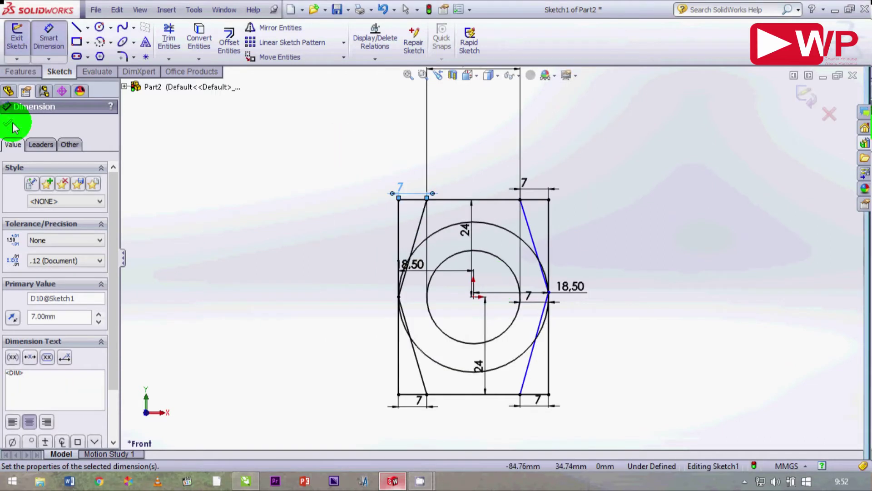
left_click(58, 39)
Sketch a corner rectangle about 16.7 mm by 3.8 mm extending down from the enclosing rectangle's top edge.
left_click(77, 42)
scroll(425, 164, "down", 3)
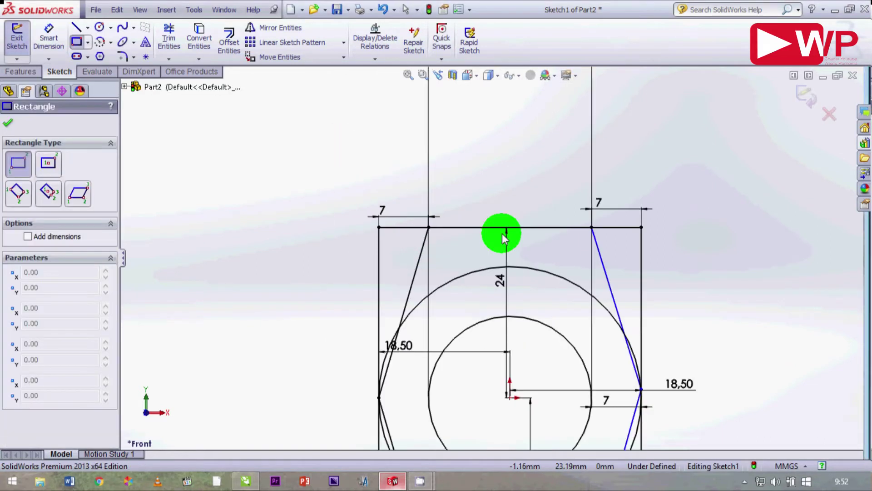
scroll(495, 239, "up", 1)
left_click(439, 223)
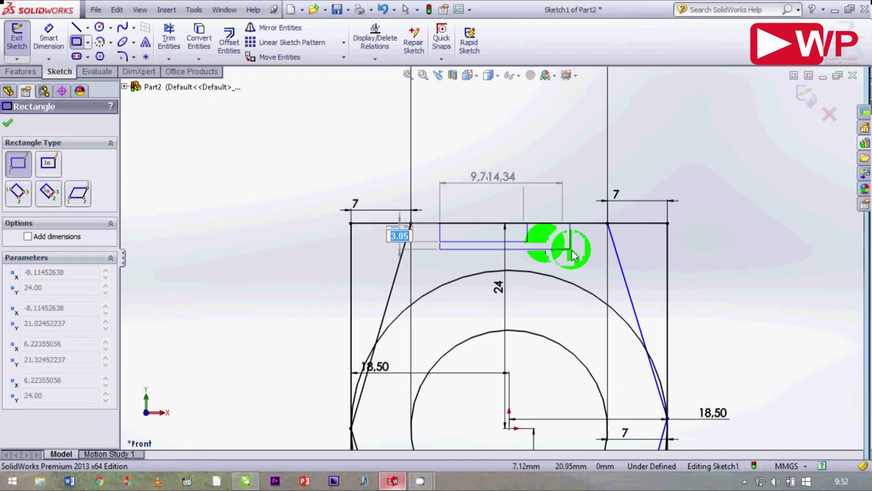
left_click(583, 256)
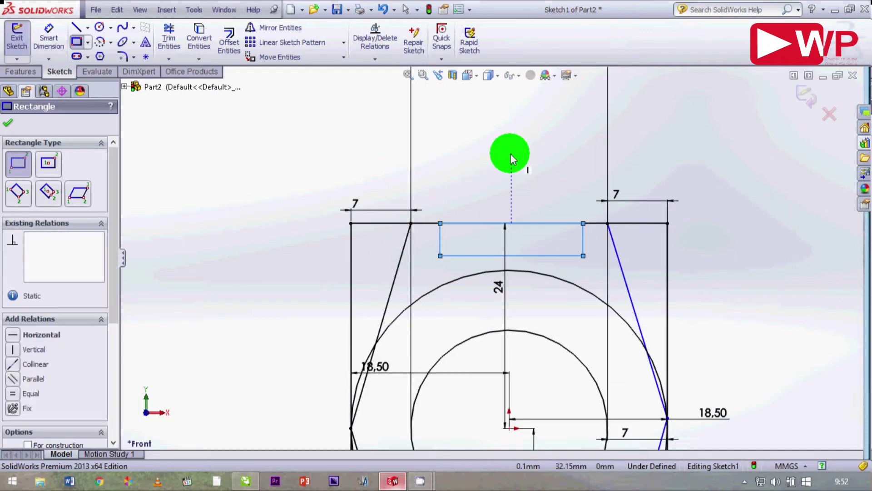
key("Escape")
Sketch a corner rectangle about 15.7 mm by 4.2 mm rising from the enclosing rectangle's bottom edge.
scroll(541, 221, "down", 3)
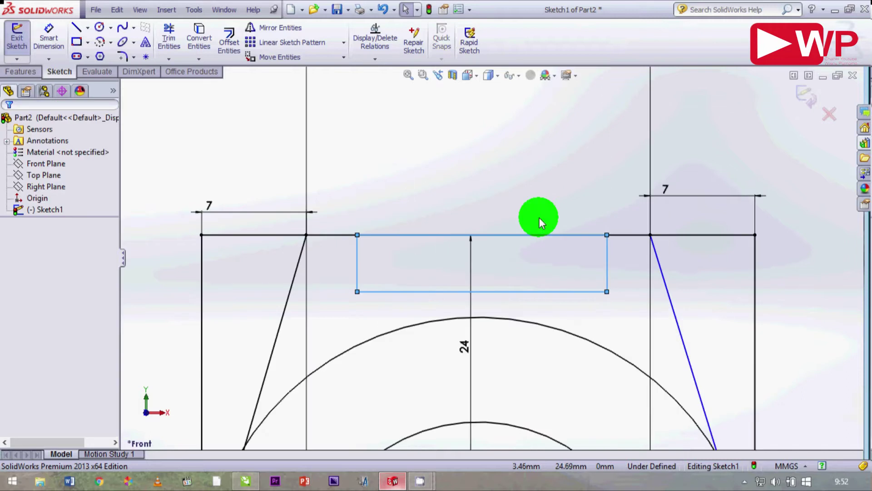
scroll(540, 277, "up", 8)
key("f")
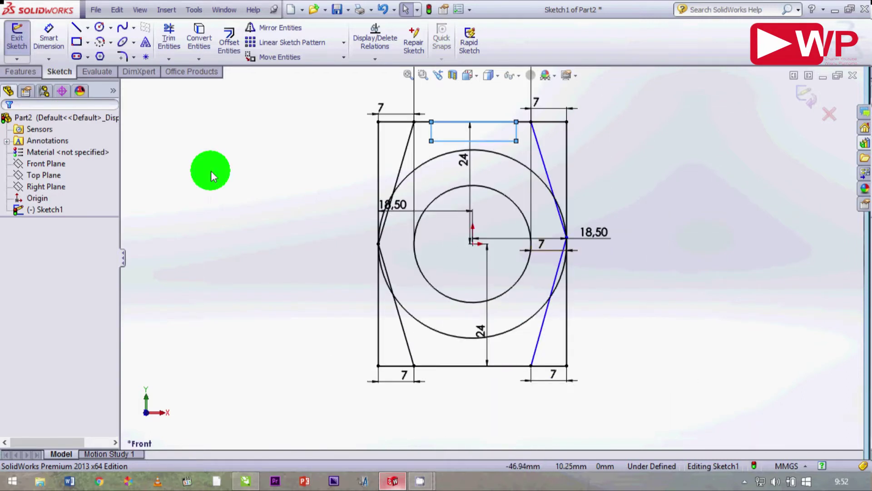
left_click(76, 42)
scroll(452, 394, "down", 1)
left_click(435, 354)
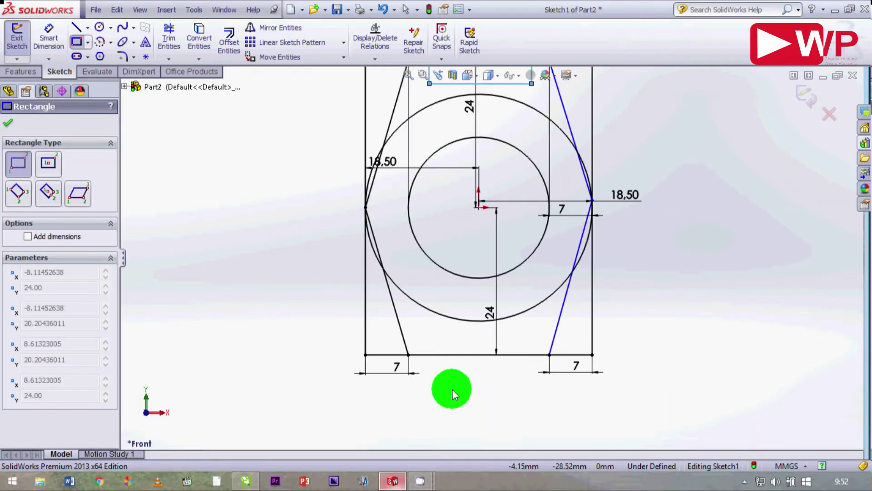
left_click(529, 331)
Dimension the bottom notch rectangle's width between its vertical sides as 13 mm.
left_click(46, 40)
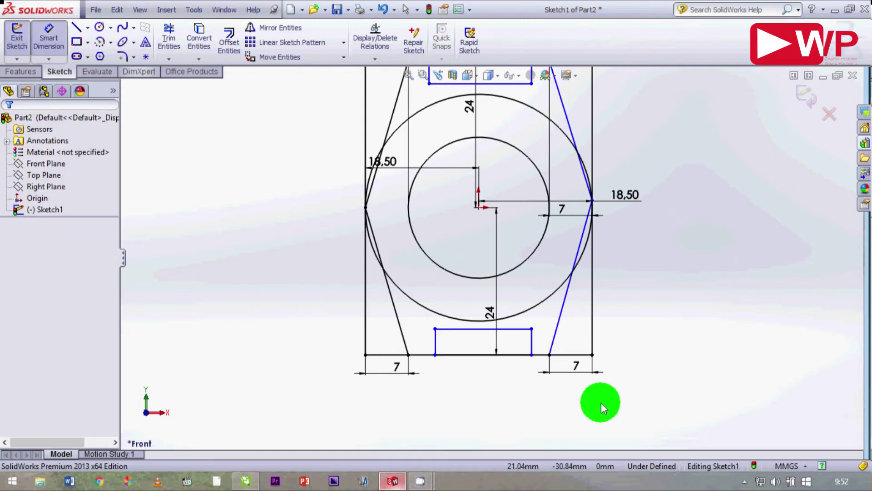
scroll(600, 402, "down", 2)
left_click(520, 315)
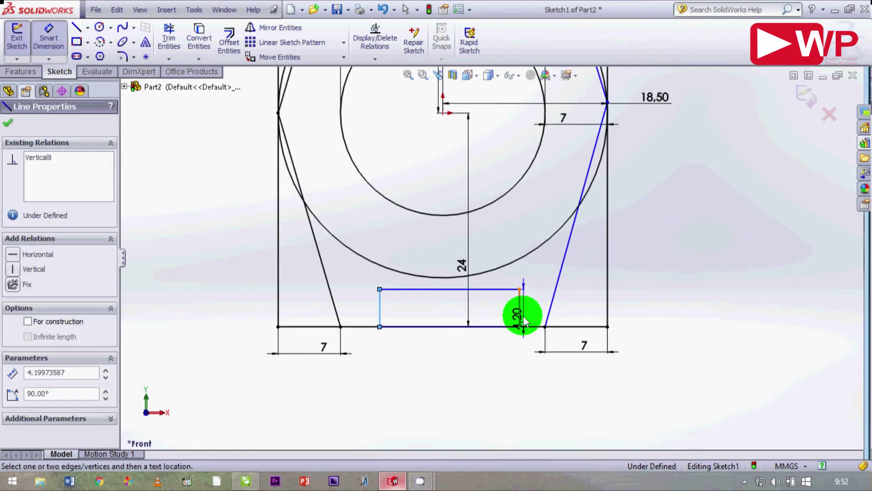
left_click(380, 309)
left_click(489, 314)
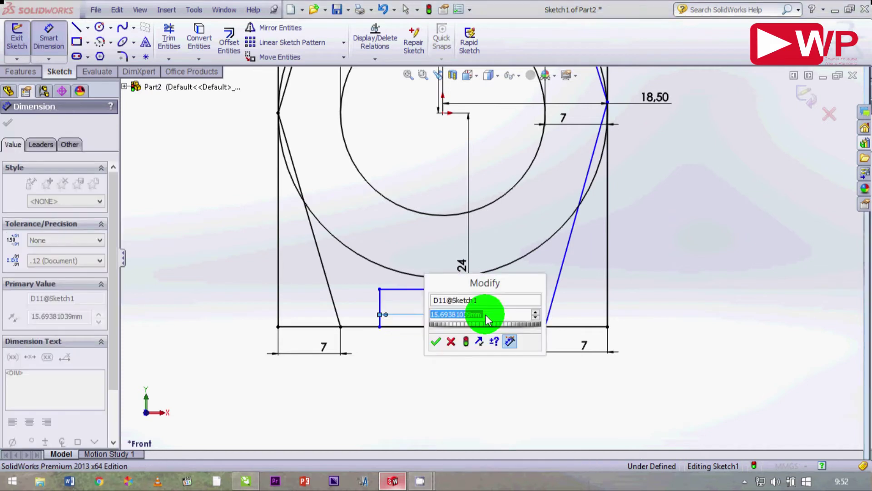
key("Return")
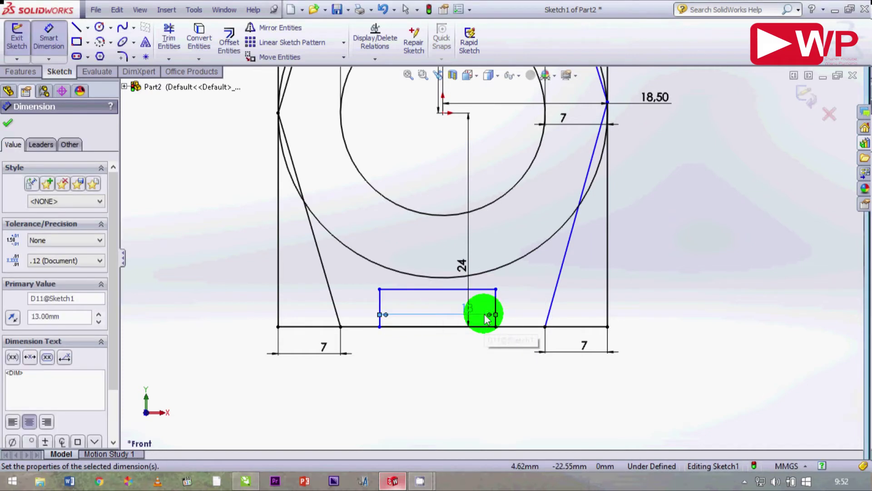
Dimension the bottom notch rectangle's height from the enclosing rectangle's bottom edge as 4.5 mm.
left_click(460, 289)
left_click(448, 326)
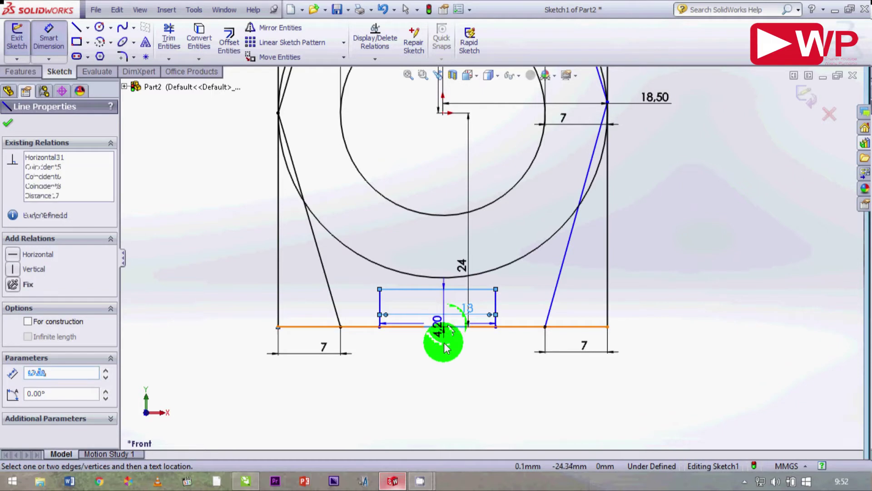
left_click(443, 351)
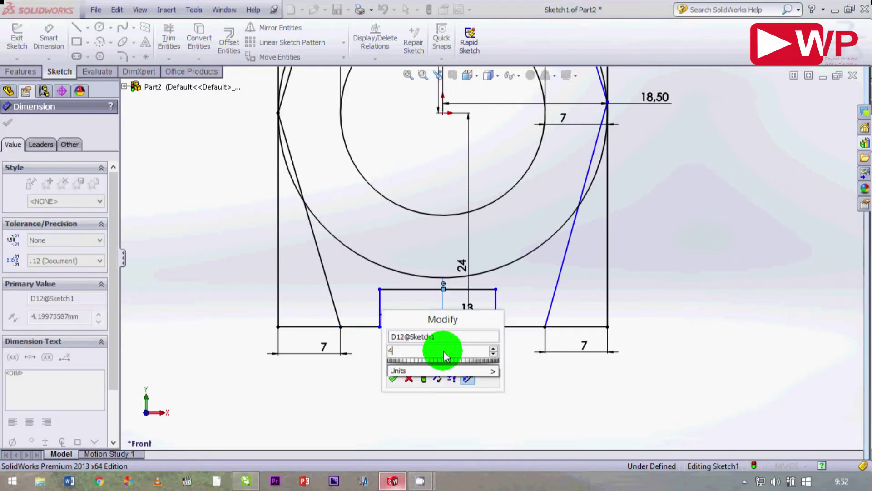
type("4.5")
key("Return")
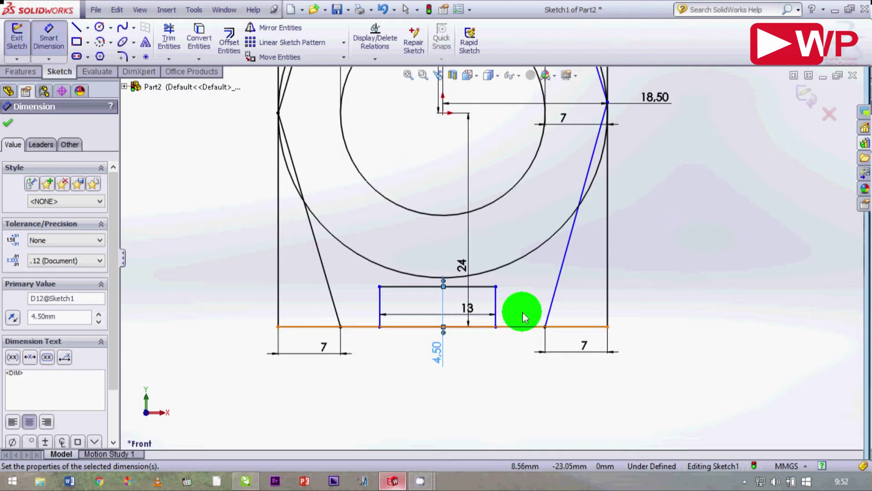
Dimension the distance from the bottom notch's right side to the lower-right slanted line's end as 5 mm.
left_click(495, 326)
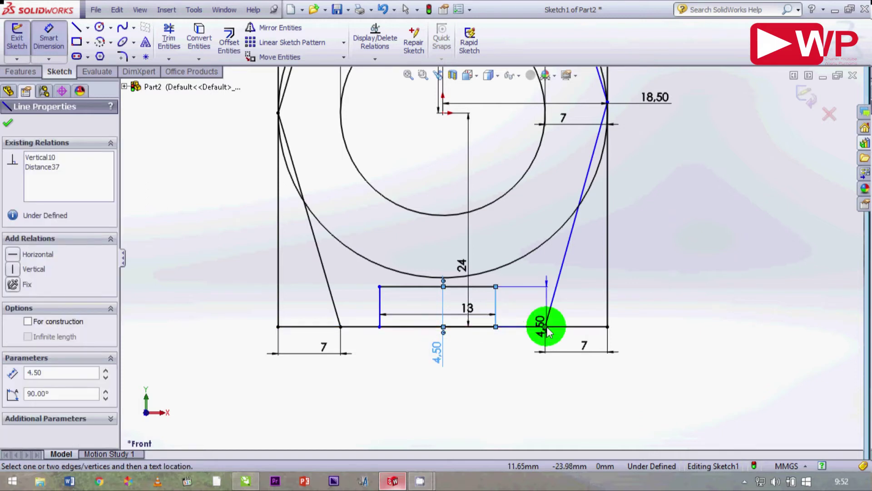
left_click(545, 326)
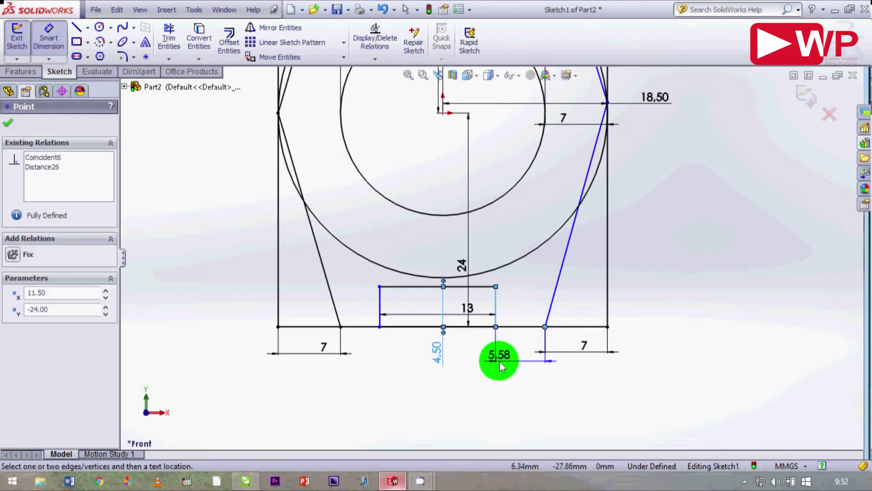
left_click(506, 367)
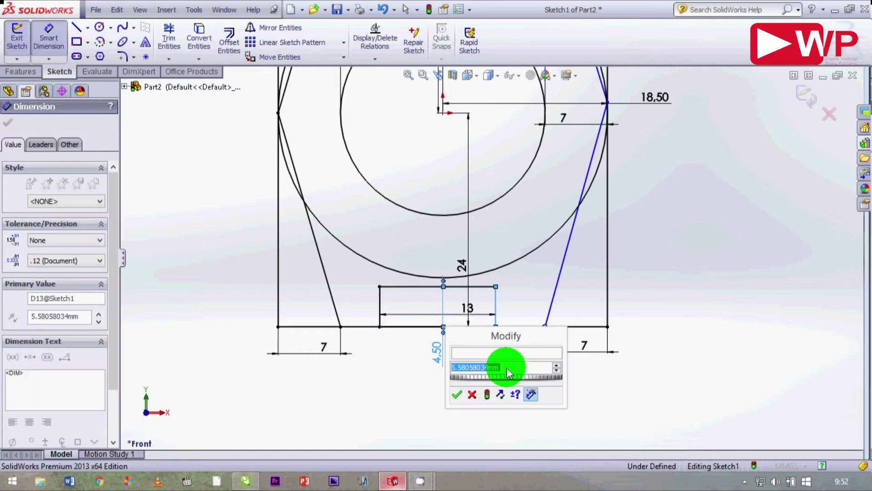
type("5")
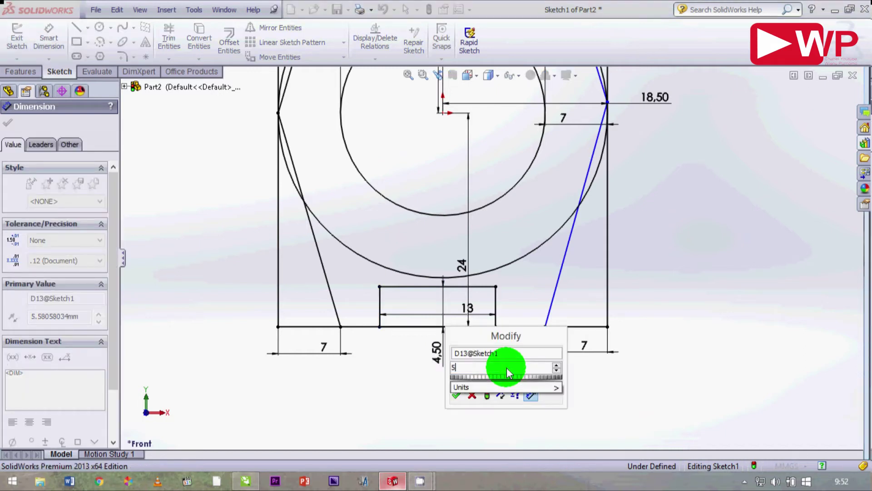
key("Return")
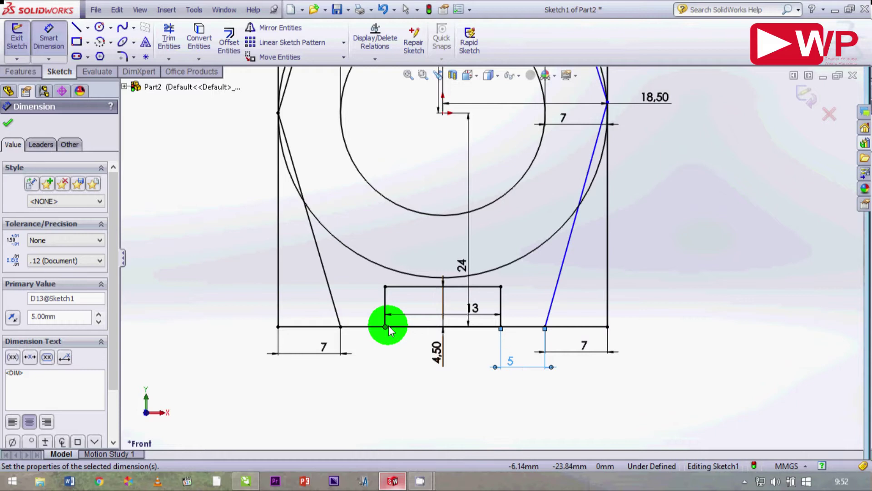
Try to dimension the distance from the bottom notch's lower-left corner to the lower-left slanted line's end.
left_click(339, 326)
left_click(340, 326)
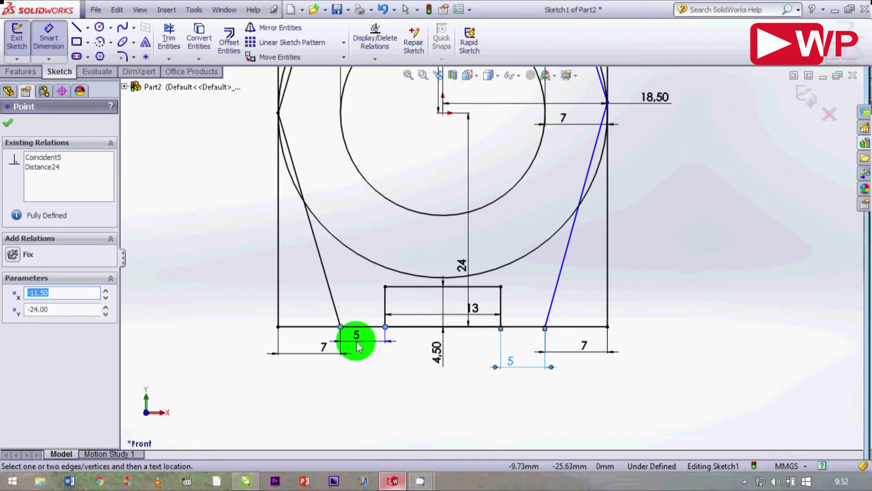
left_click(358, 347)
left_click(496, 260)
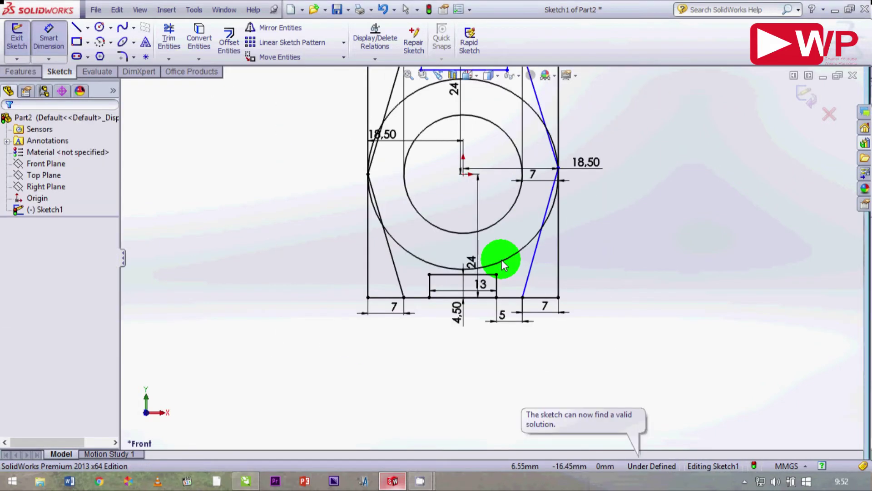
Dimension the distance from the upper-right slanted line's end to the top notch's upper-right corner as 5 mm.
scroll(502, 260, "up", 5)
scroll(499, 184, "down", 6)
scroll(500, 188, "up", 2)
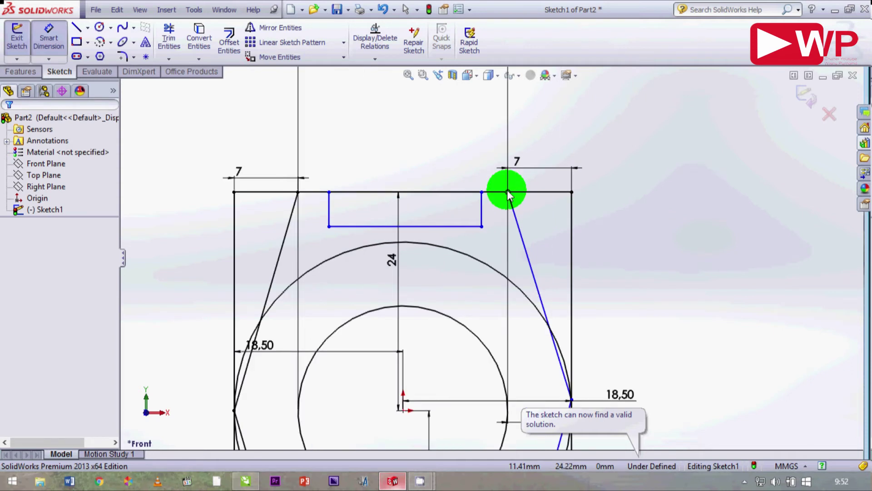
left_click(508, 192)
left_click(481, 190)
left_click(467, 156)
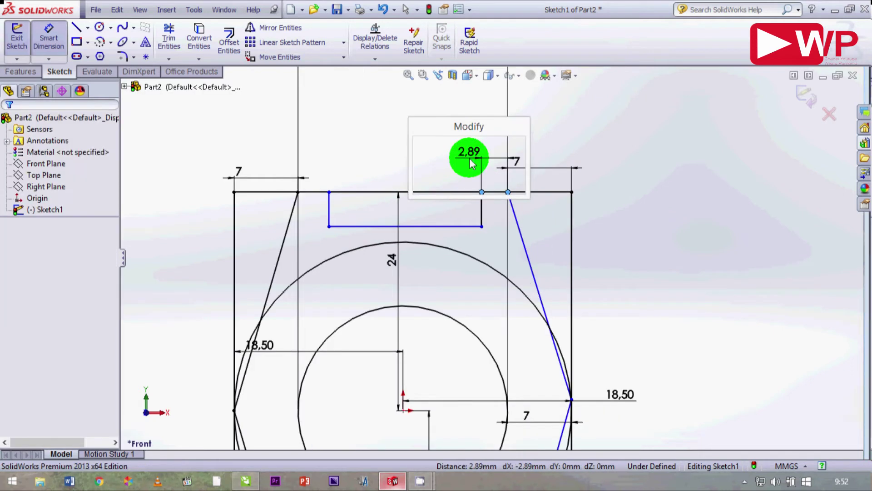
type("5")
key("Return")
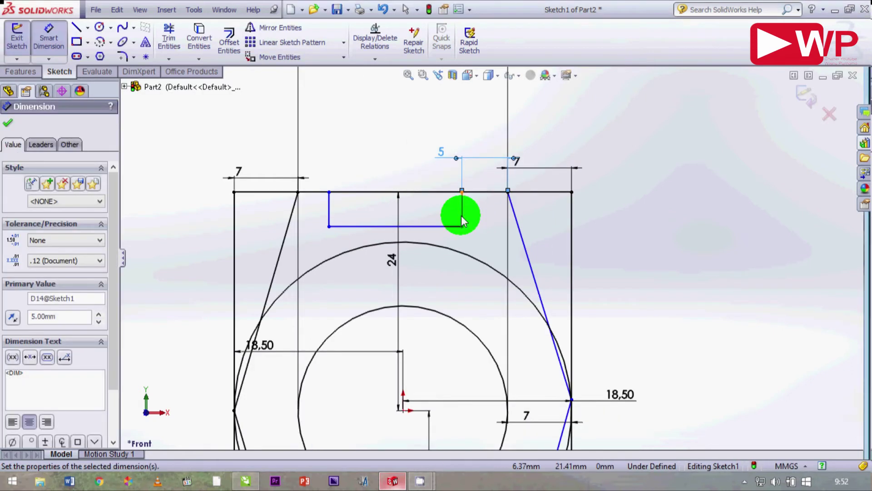
Dimension the top notch rectangle's width between its vertical sides as 13 mm.
left_click(329, 209)
left_click(462, 209)
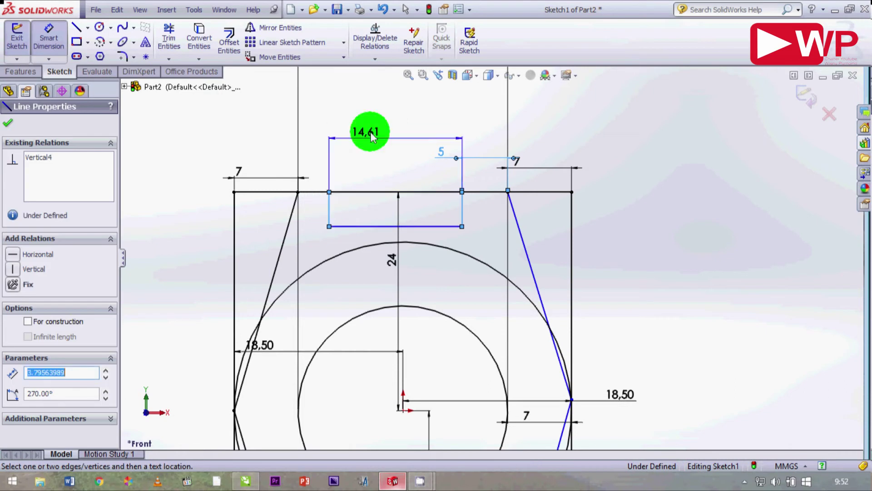
left_click(371, 135)
type("13")
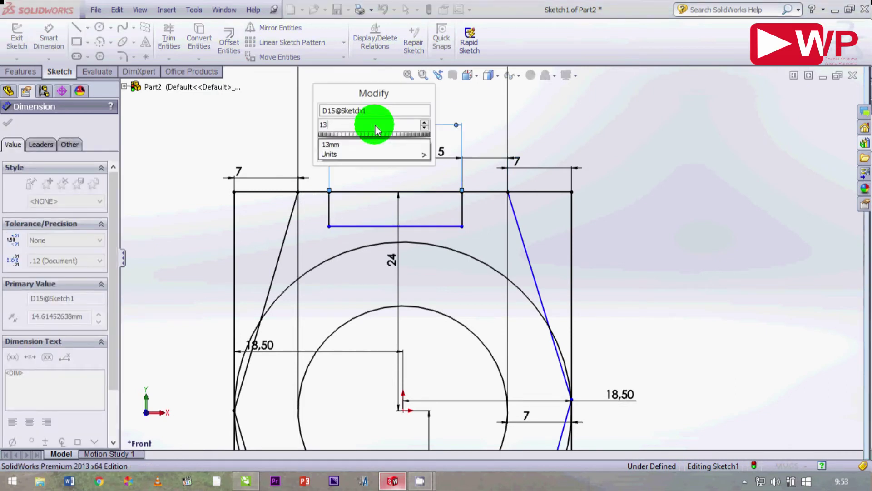
key("Return")
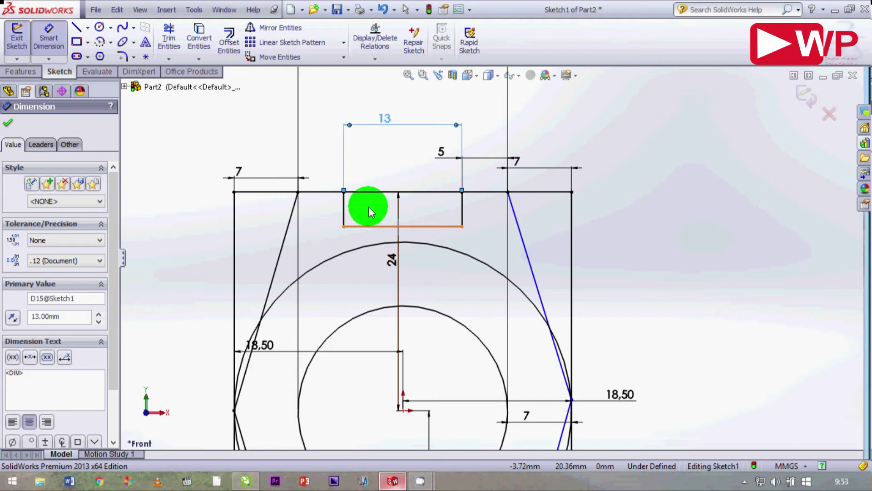
Dimension the top notch rectangle's height from the top edge as 4.5 mm and finish dimensioning.
left_click(376, 192)
left_click(379, 171)
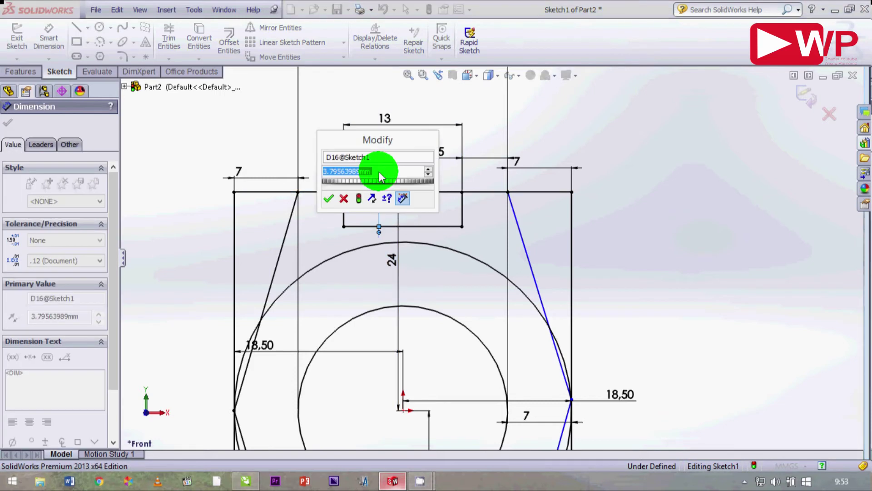
type("4.")
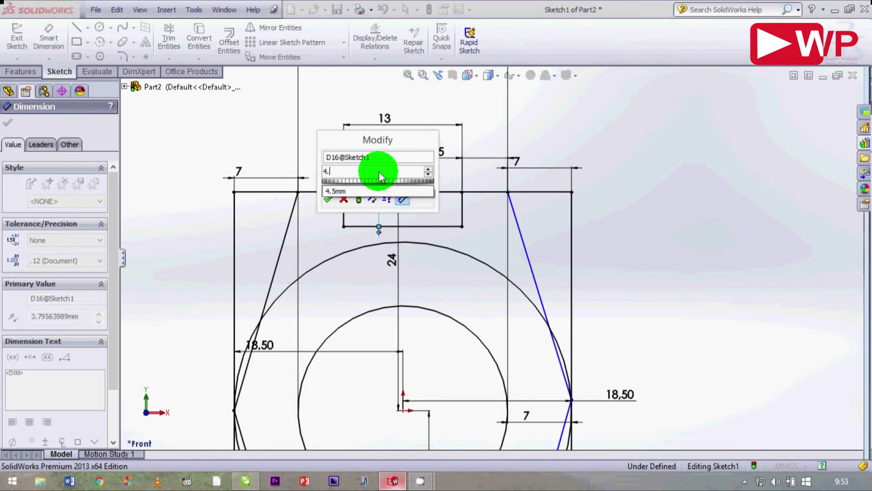
key("Escape")
left_click(7, 123)
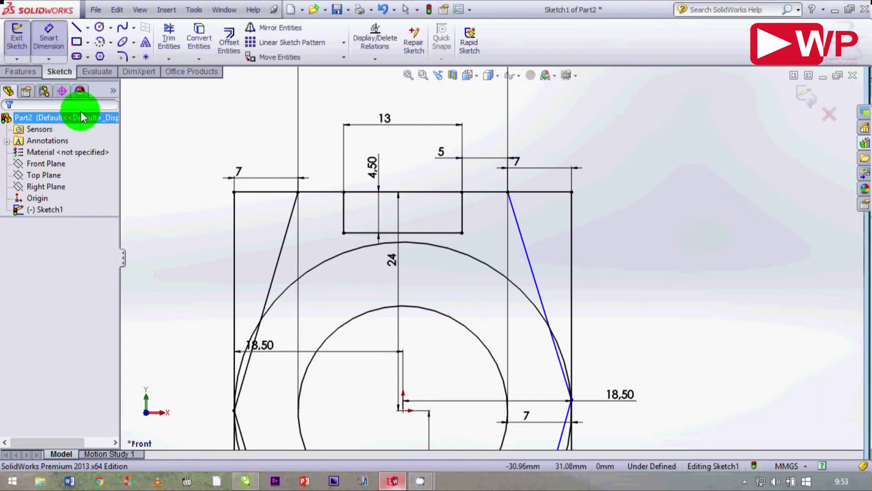
key("Escape")
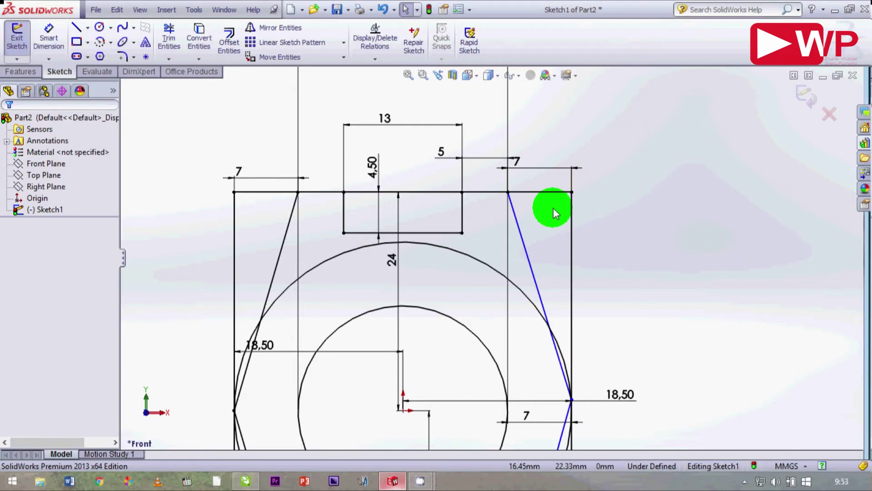
Trim away the enclosing rectangle's right side and upper-right corner and the portions of the right slanted lines inside the outer circle.
key("f")
scroll(433, 237, "up", 4)
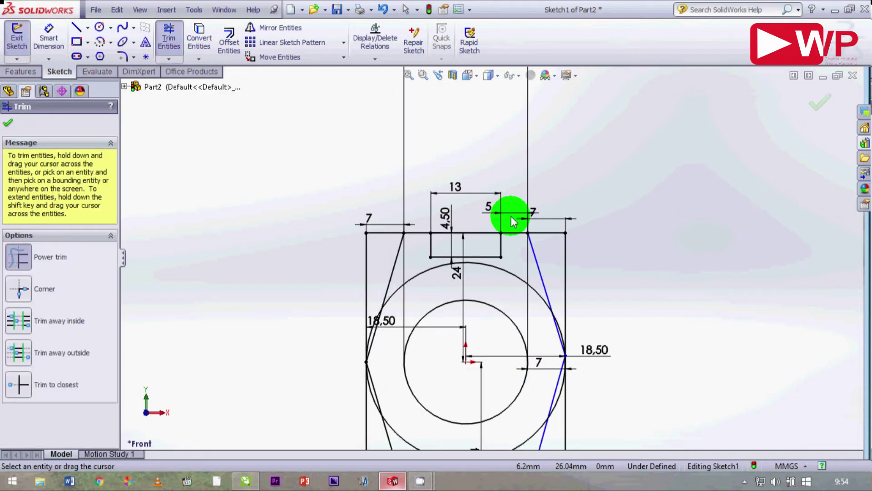
left_click_drag(511, 216, 568, 277)
scroll(552, 332, "down", 3)
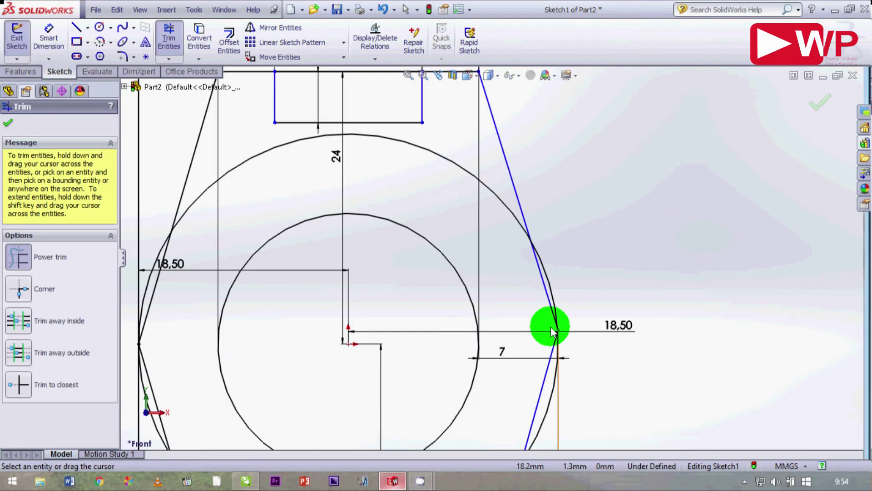
scroll(552, 331, "down", 2)
scroll(538, 270, "up", 4)
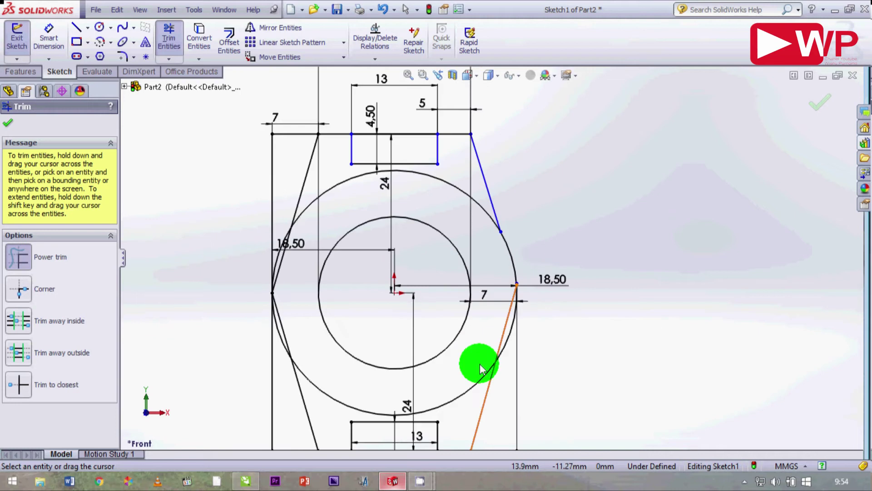
left_click_drag(481, 366, 505, 335)
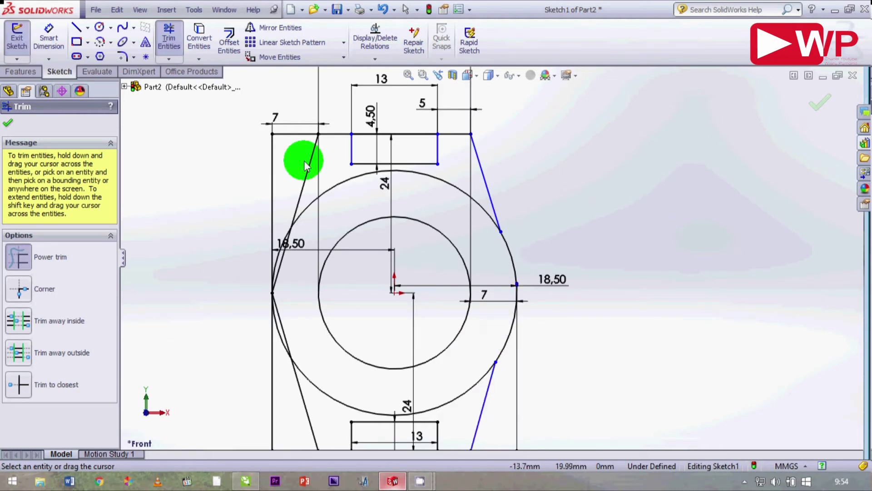
Trim away the rectangle's left side and leftover corners, both notch openings and the left slanted lines' portions inside the outer circle.
scroll(386, 203, "up", 2)
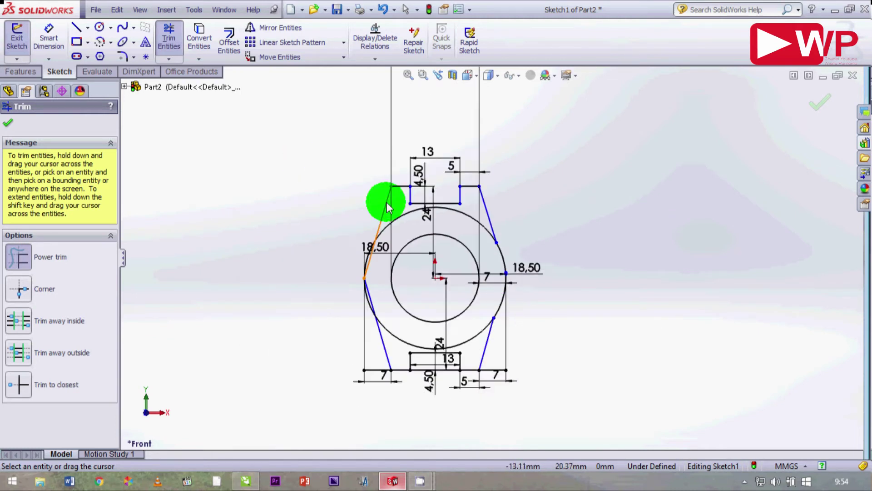
scroll(469, 347, "down", 2)
mouse_move(470, 346)
left_mouse_down()
mouse_move(590, 302)
mouse_move(372, 294)
mouse_move(356, 264)
left_mouse_up()
scroll(338, 234, "down", 3)
left_click_drag(431, 245, 415, 147)
scroll(460, 246, "up", 5)
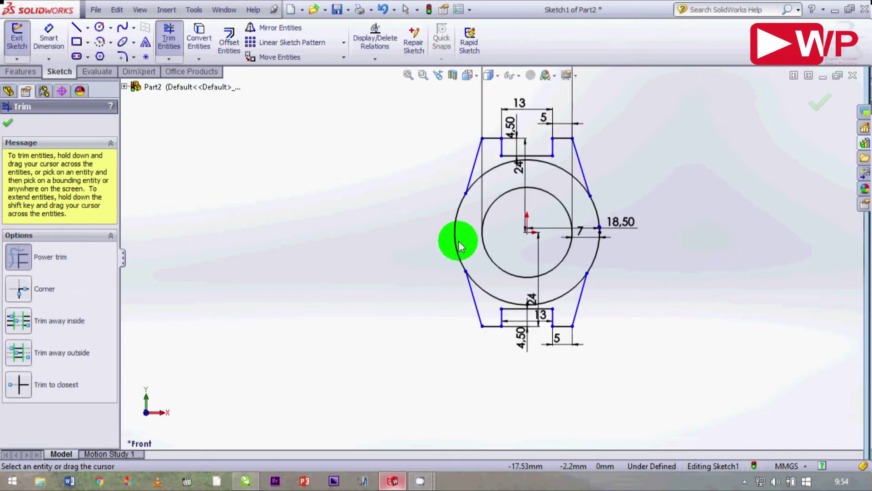
left_click(21, 73)
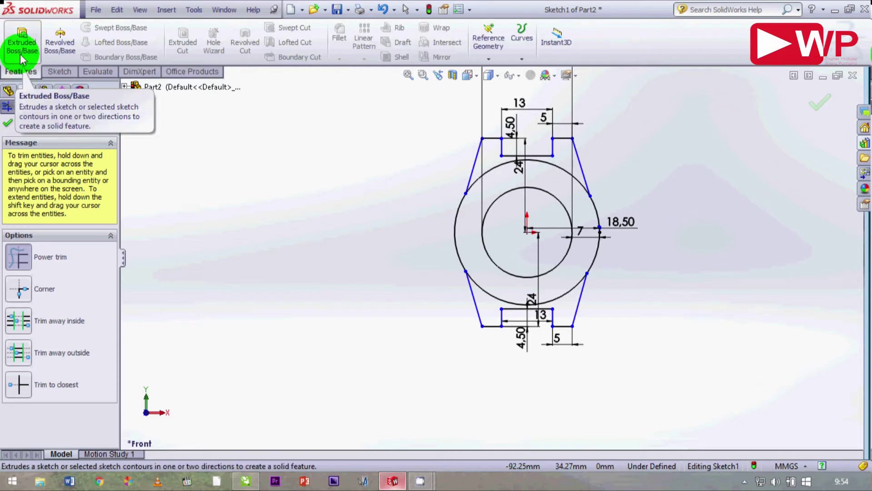
left_click(21, 57)
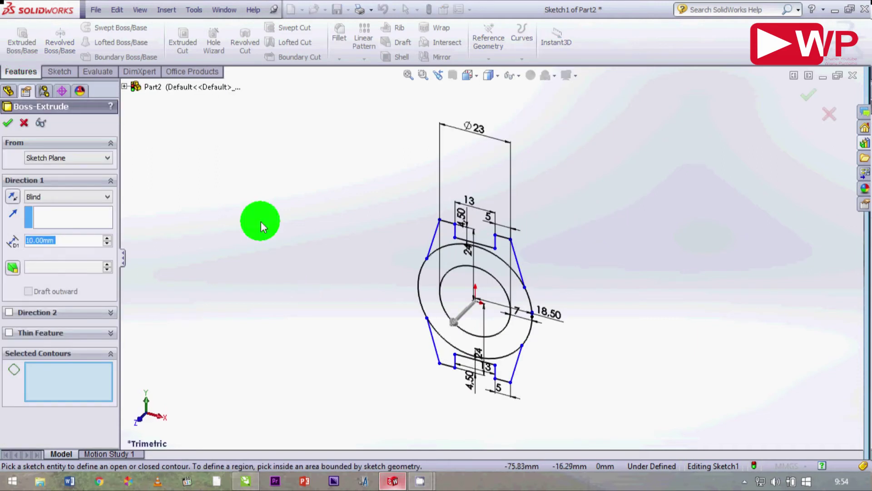
left_click(828, 111)
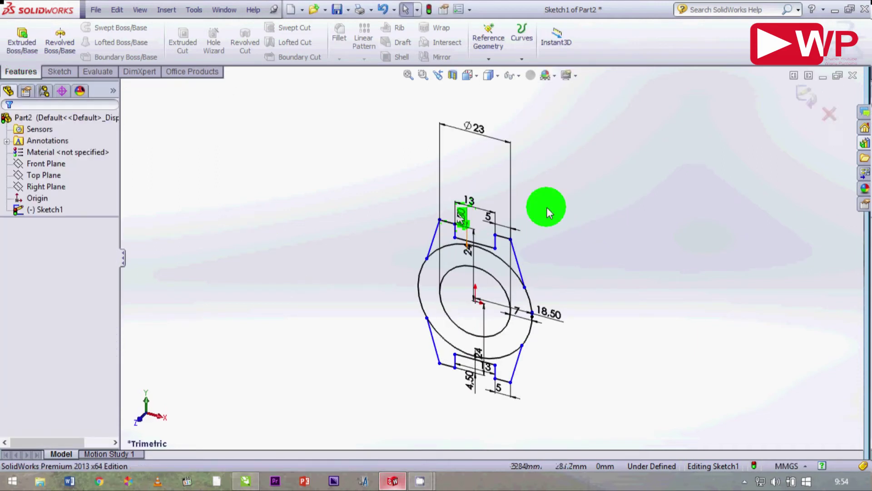
left_click(40, 48)
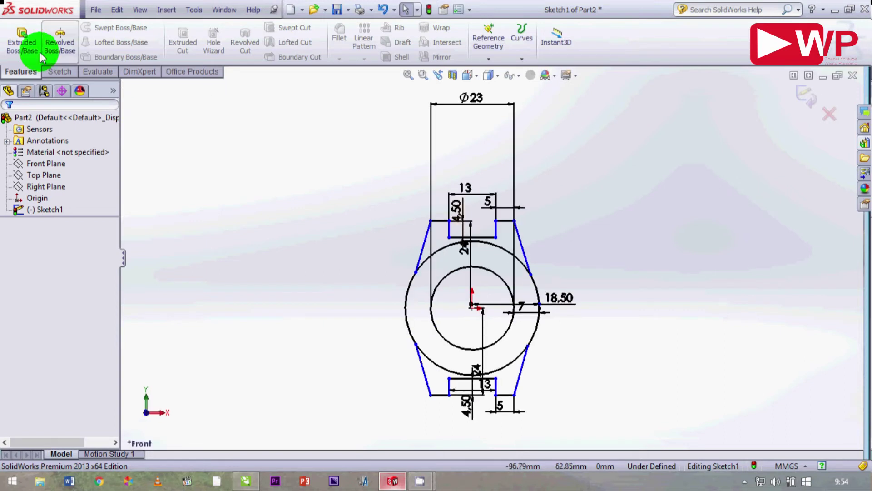
Trim away the outer circle's upper and lower arcs inside the profile, leaving only its side arcs between the slanted lines.
left_click(60, 72)
left_click(168, 38)
scroll(438, 246, "down", 1)
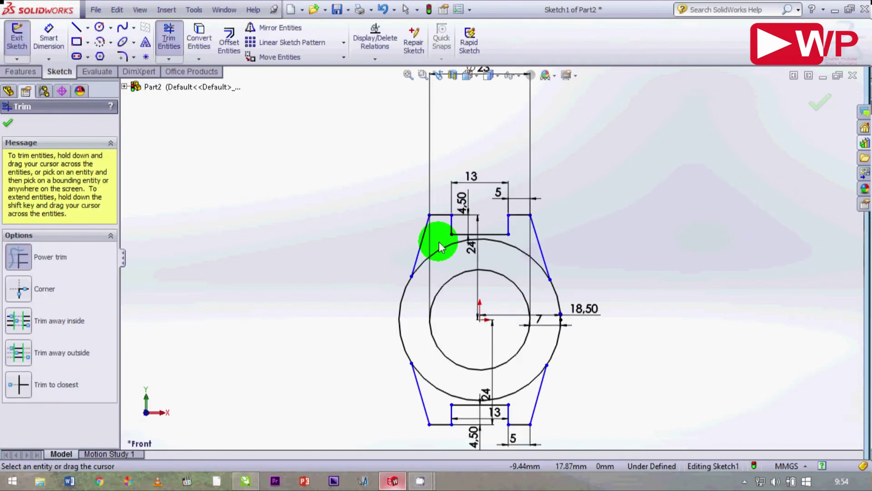
mouse_move(439, 248)
left_mouse_down()
mouse_move(562, 336)
mouse_move(520, 390)
left_mouse_up()
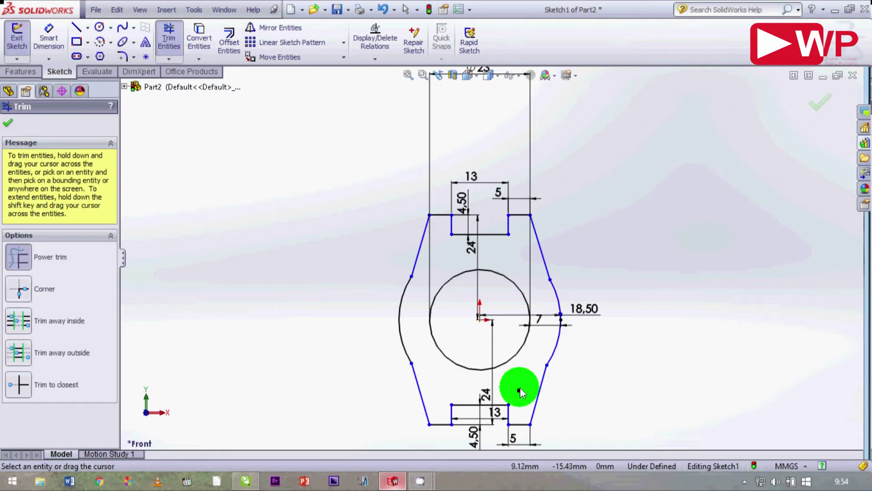
key("Escape")
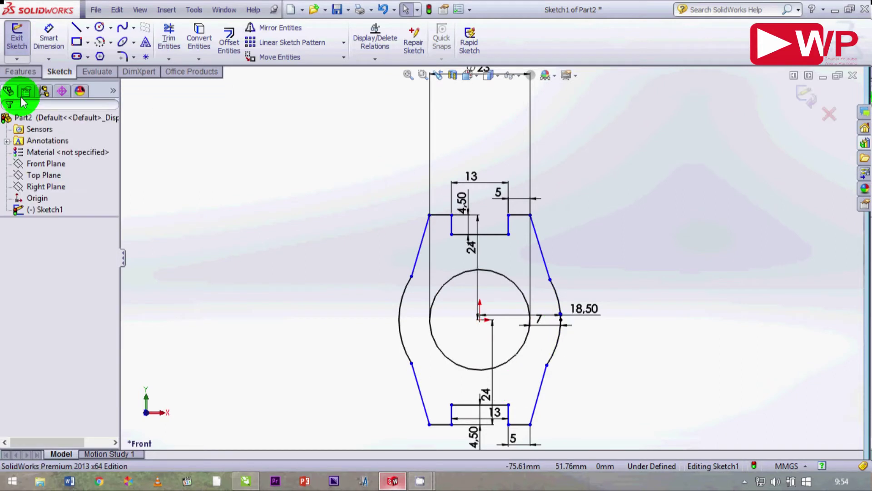
Extrude the region between the outer profile and the central circle as a blind boss 6 mm deep.
left_click(20, 71)
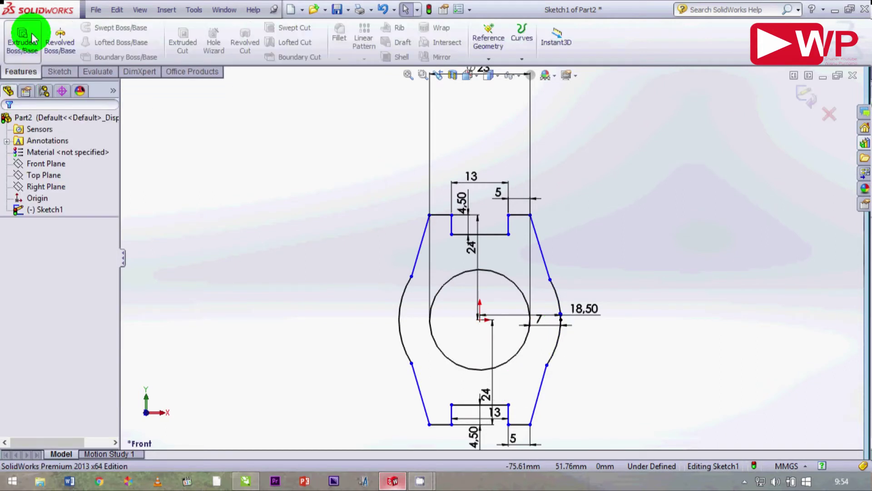
left_click(33, 39)
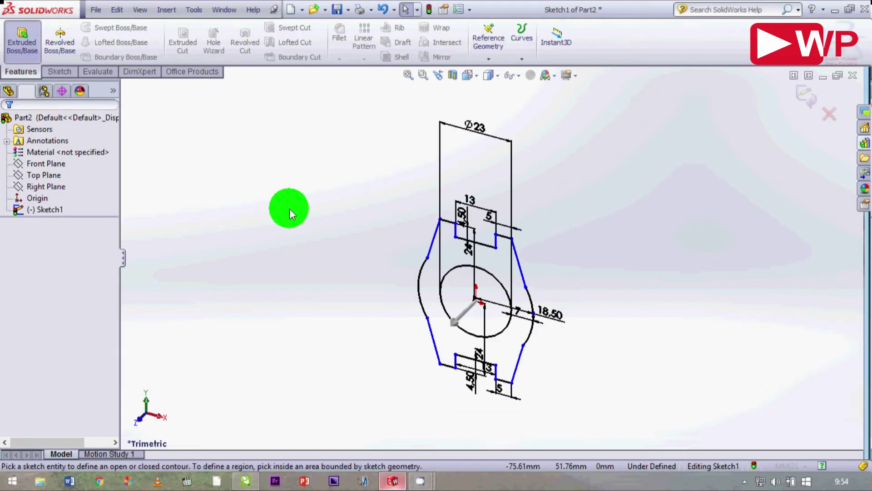
left_click(449, 255)
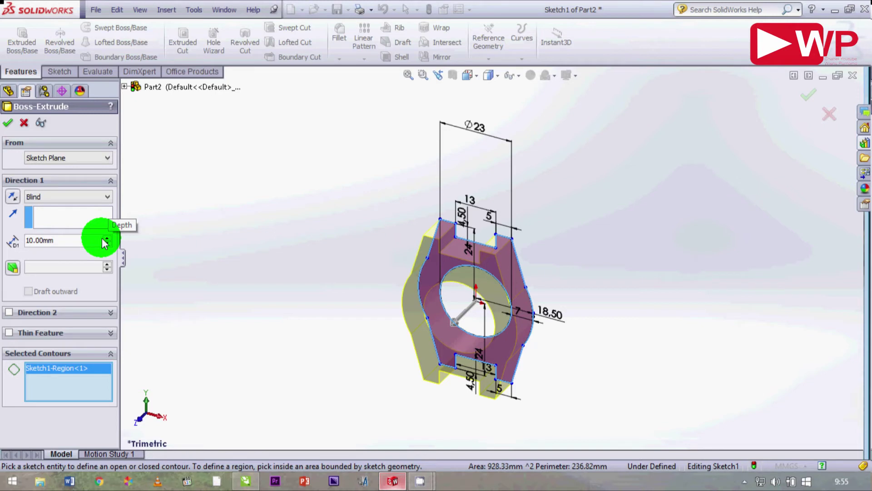
left_click_drag(59, 242, 16, 251)
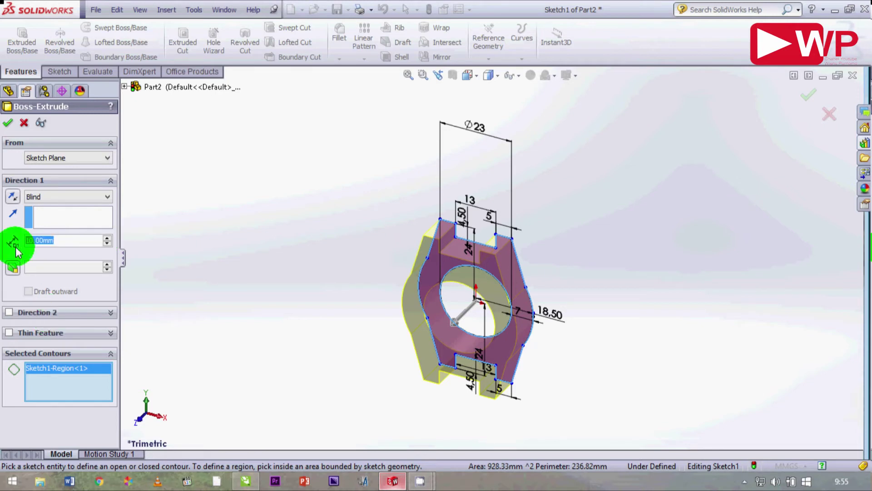
type("5")
key("Return")
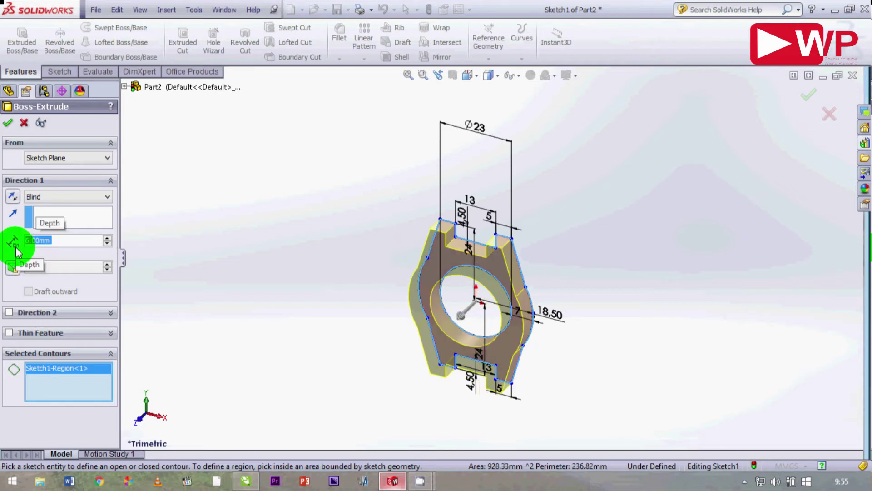
left_click(9, 129)
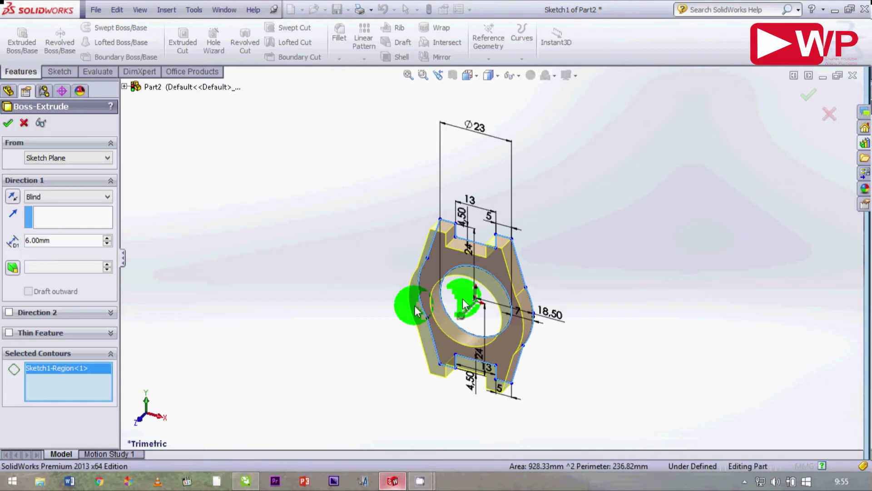
Examine the extruded body from several angles and return to the front view.
middle_click_drag(381, 320, 459, 260)
left_click(836, 8)
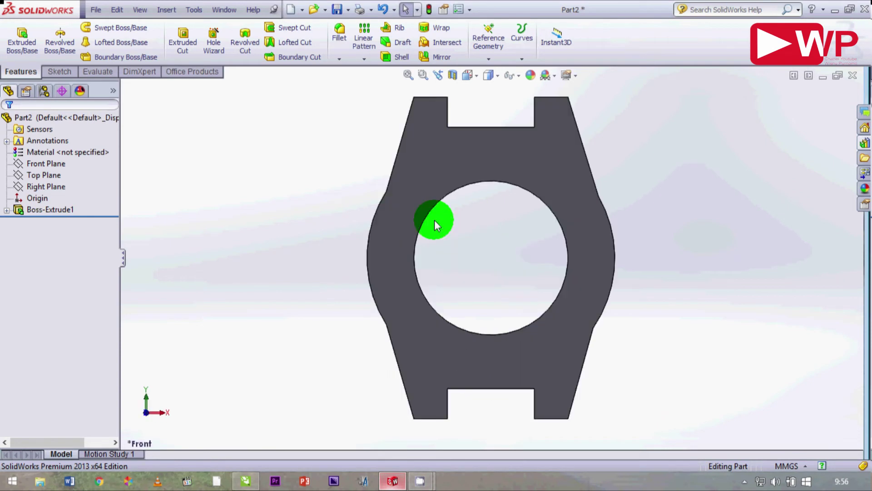
key("Left")
key("Left")
key("Left")
key("Left")
key("Left")
key("Left")
key("Left")
key("Left")
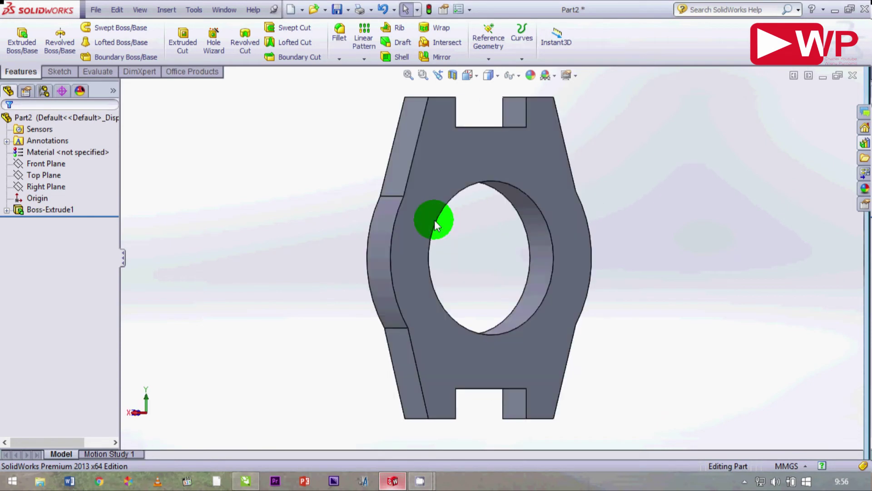
middle_click_drag(434, 225, 672, 198)
key("ctrl+1")
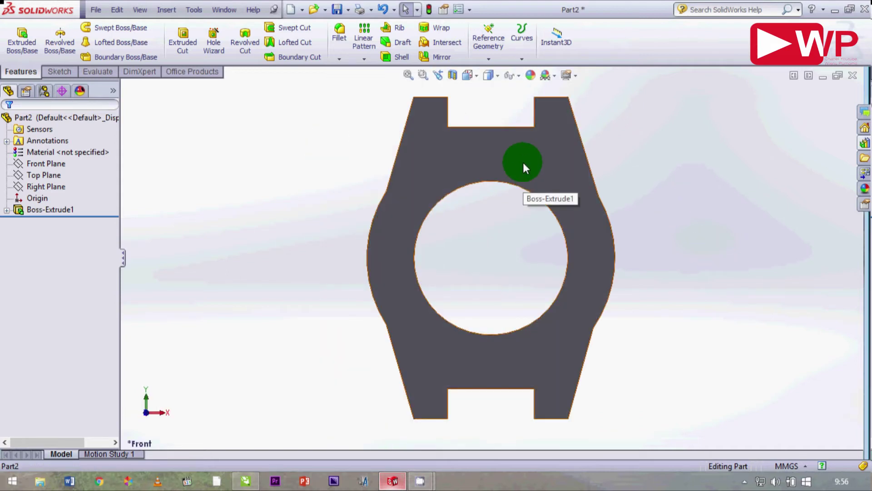
Start a sketch on the Front Plane and draw a circle of about 18.5 mm radius centred on the origin.
left_click(48, 164)
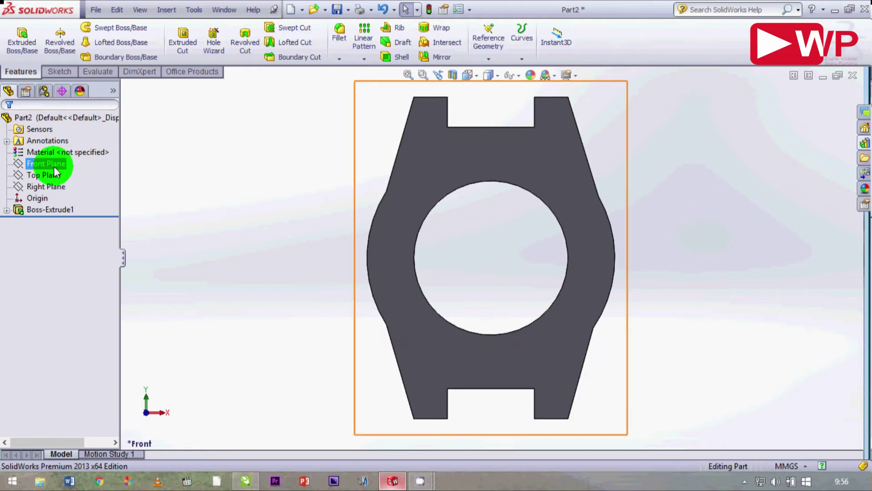
left_click(54, 167)
left_click(78, 71)
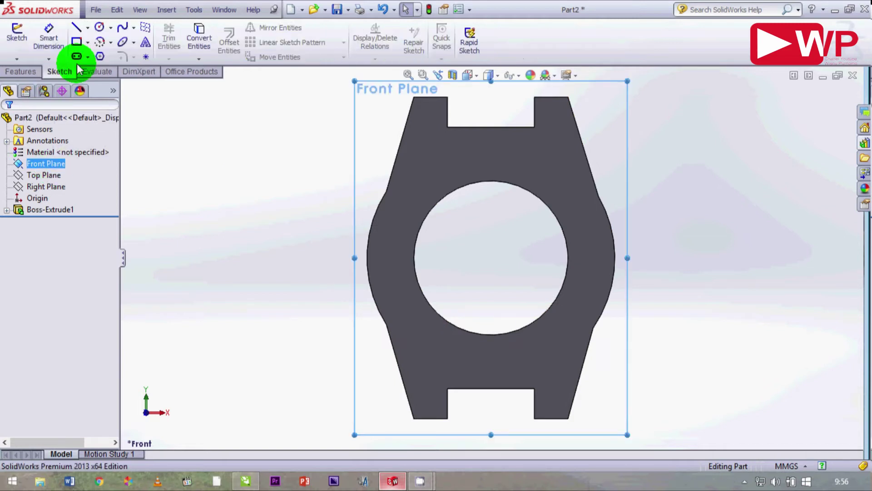
left_click(99, 28)
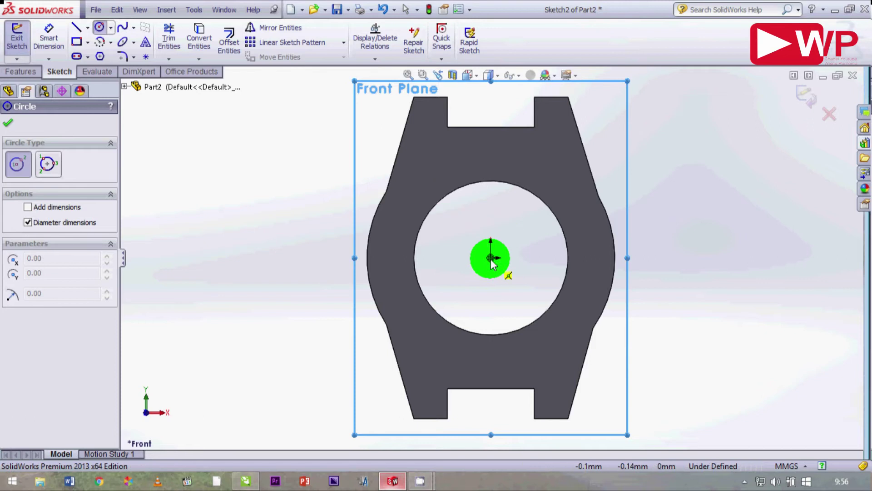
left_click(490, 258)
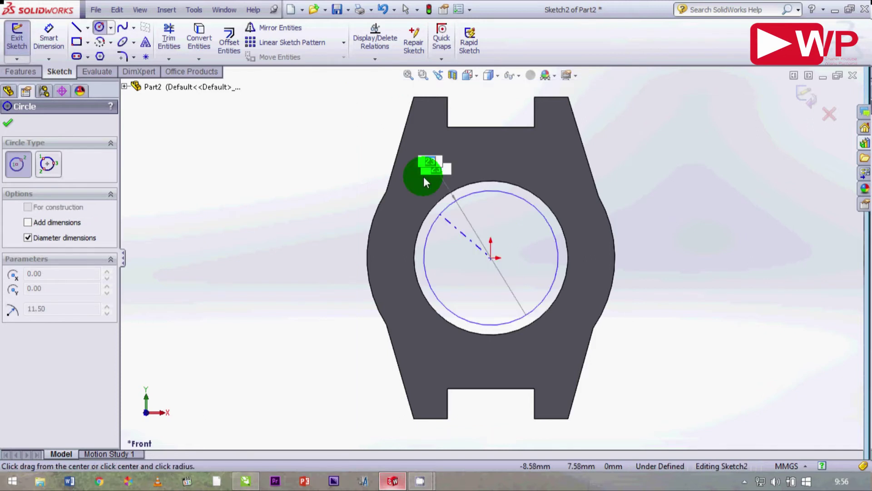
left_click(392, 184)
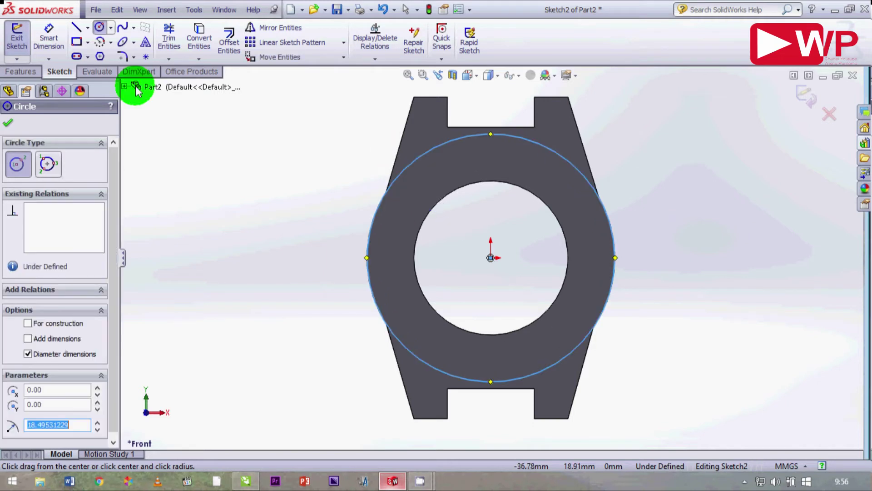
left_click(101, 30)
left_click(491, 263)
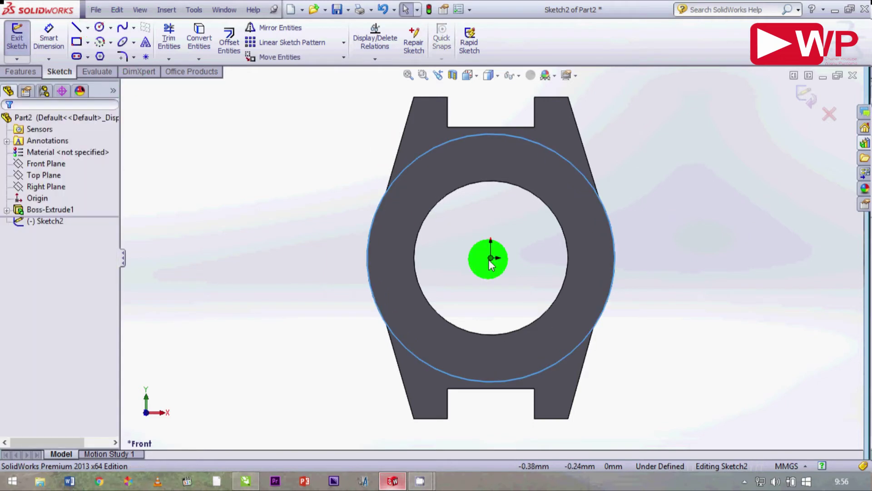
left_click(303, 145)
left_click(797, 96)
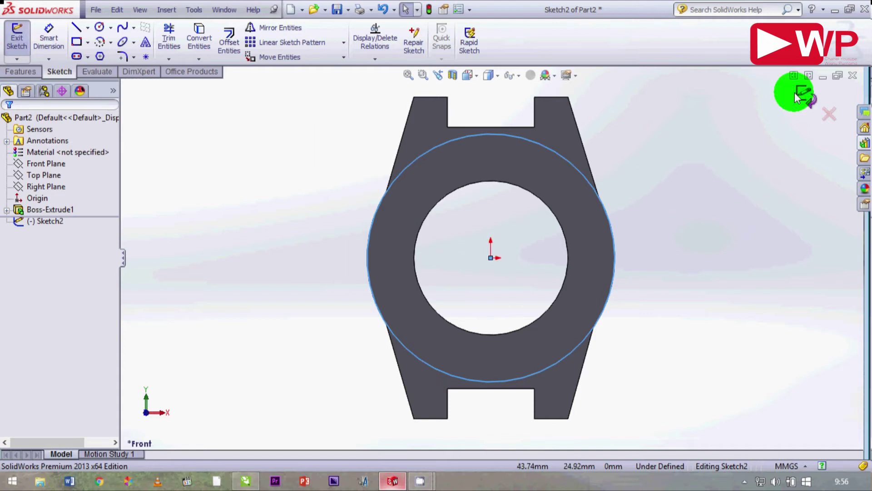
left_click(414, 211)
Reopen the second sketch and draw a smaller circle centred on the origin, between the outer circle and the central hole.
left_click(100, 27)
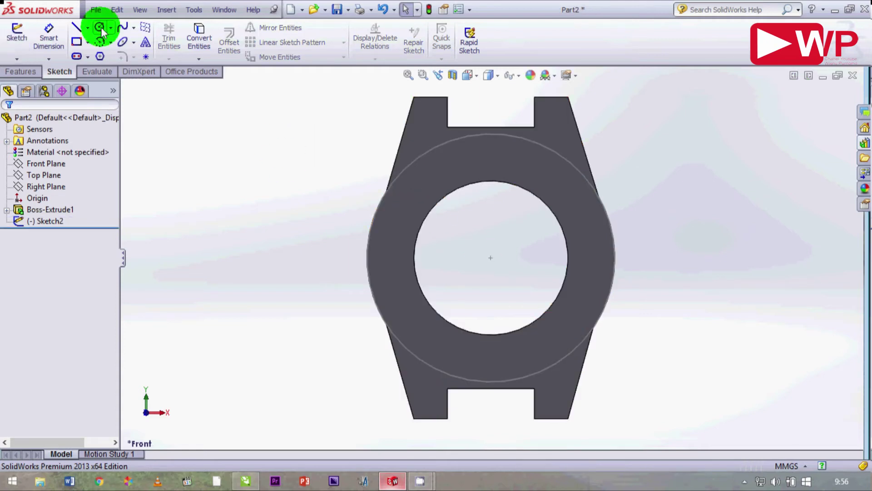
left_click(330, 208)
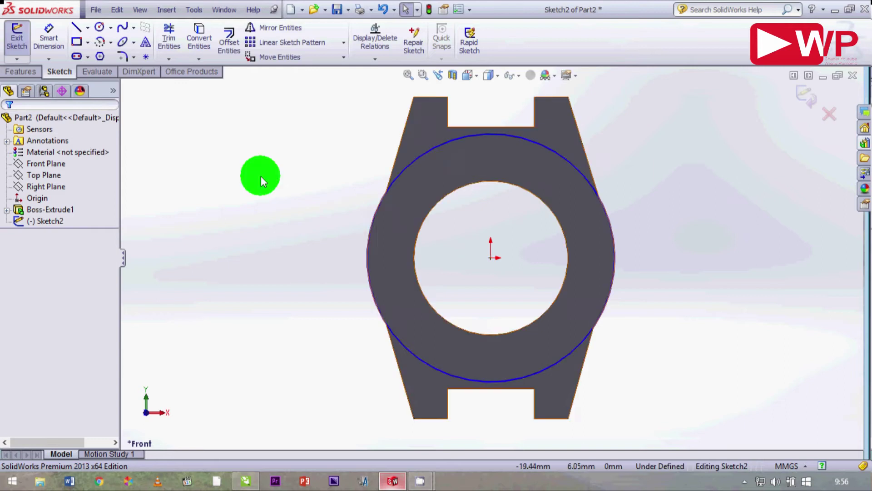
left_click(495, 260)
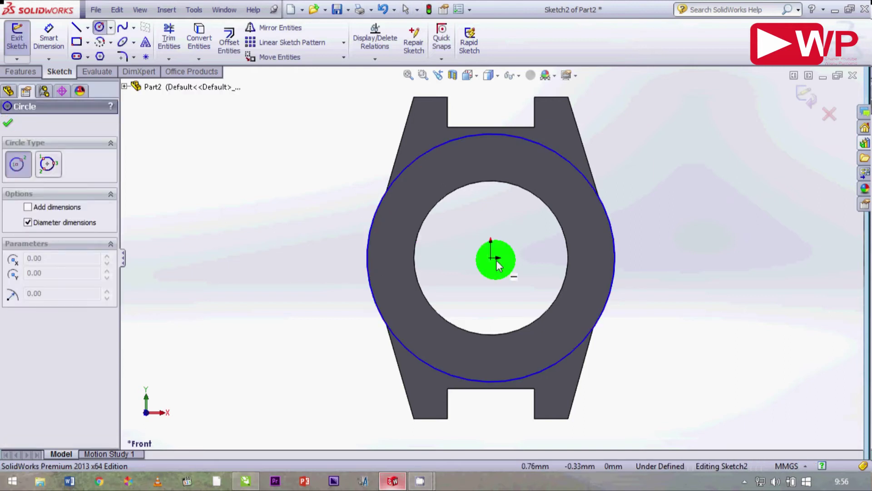
left_click_drag(497, 262, 424, 177)
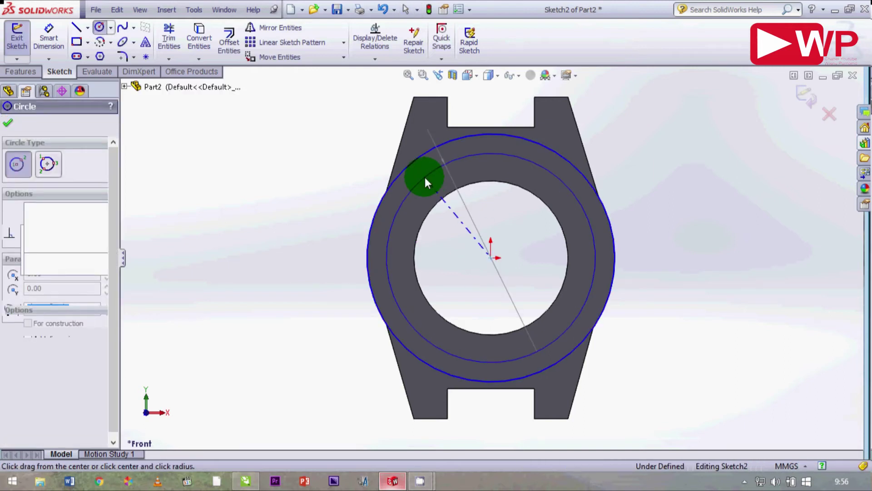
left_click(7, 123)
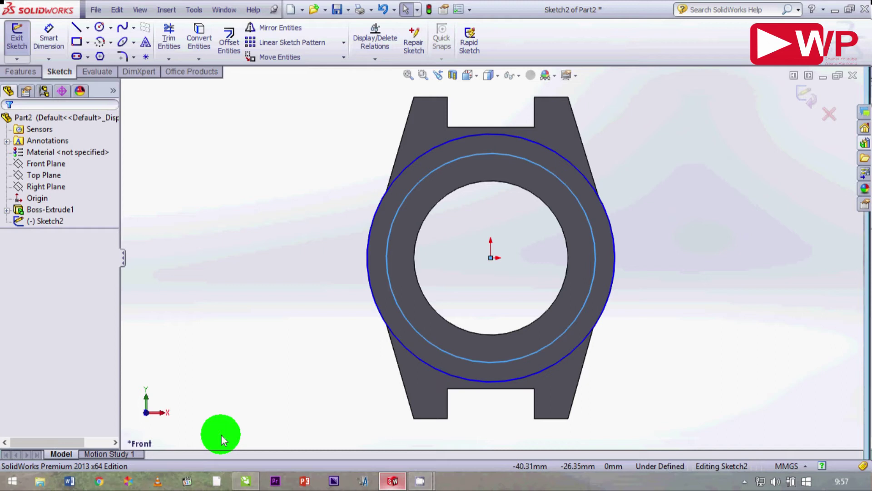
Dimension the outer sketch circle's diameter at 36 mm, placing the dimension beside the part.
left_click(48, 39)
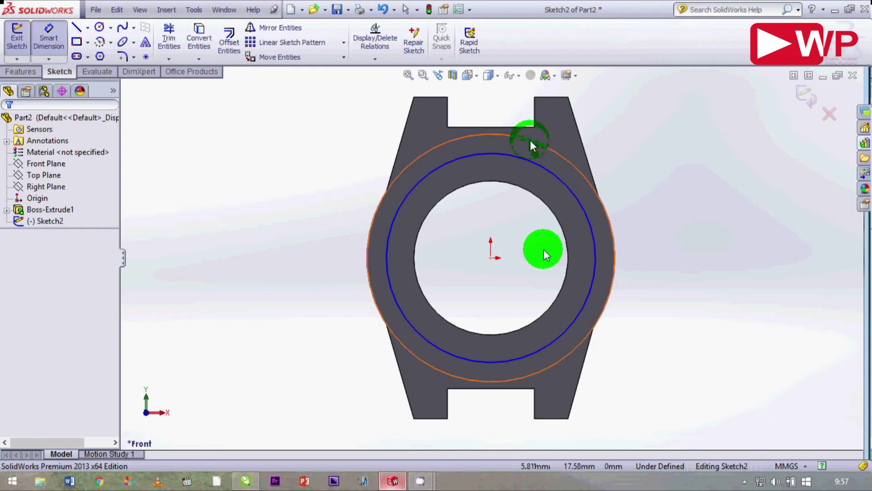
left_click(606, 211)
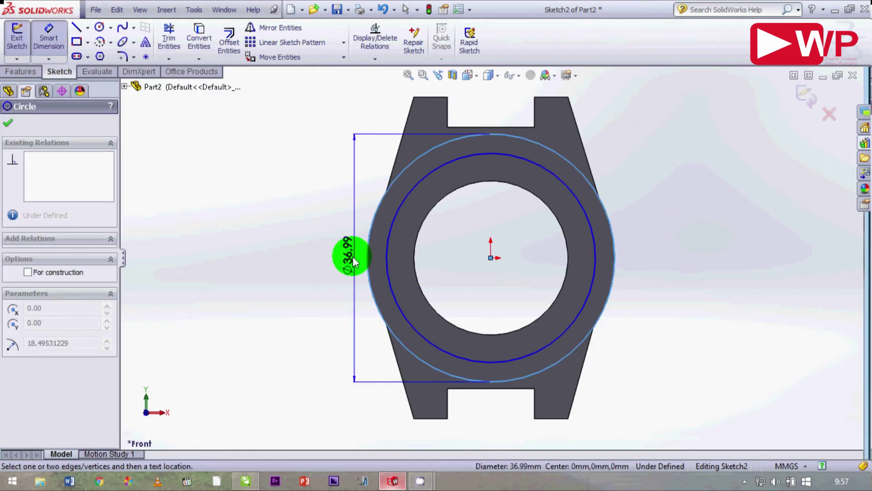
left_click(336, 258)
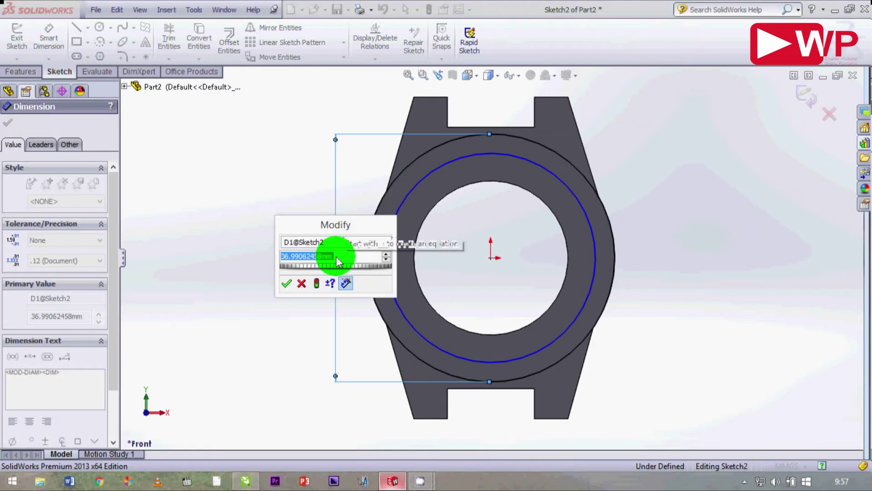
type("3")
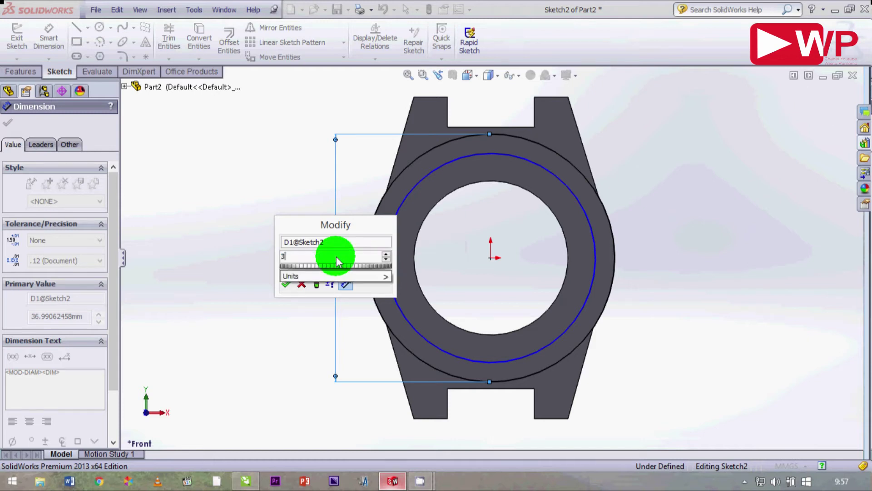
type("6")
key("Return")
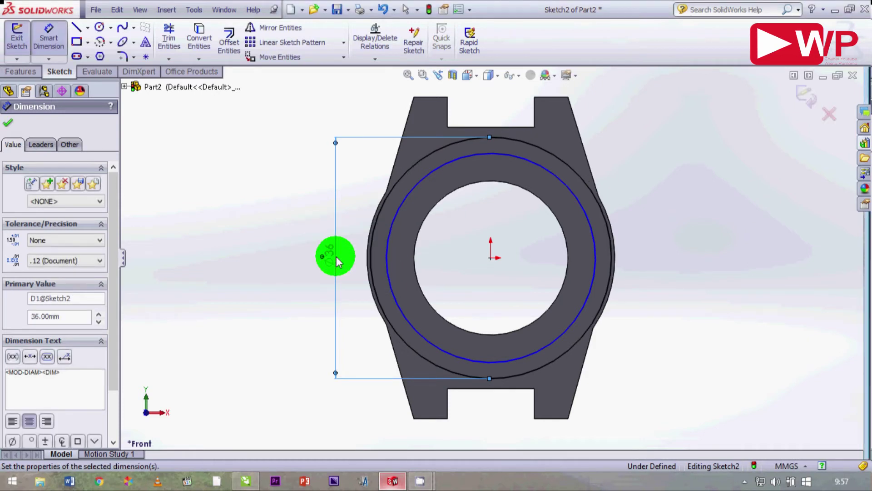
Set the outer circle's diameter to 37 mm and leave the dimension command.
left_click(334, 255)
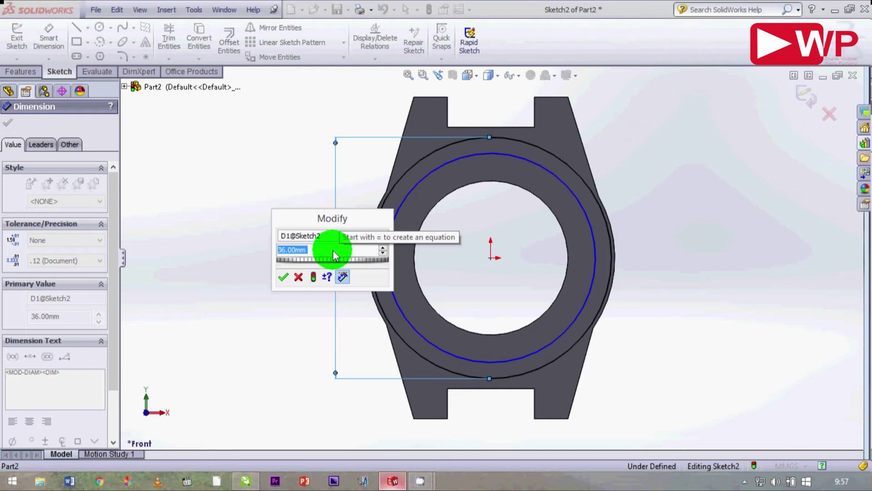
type("37")
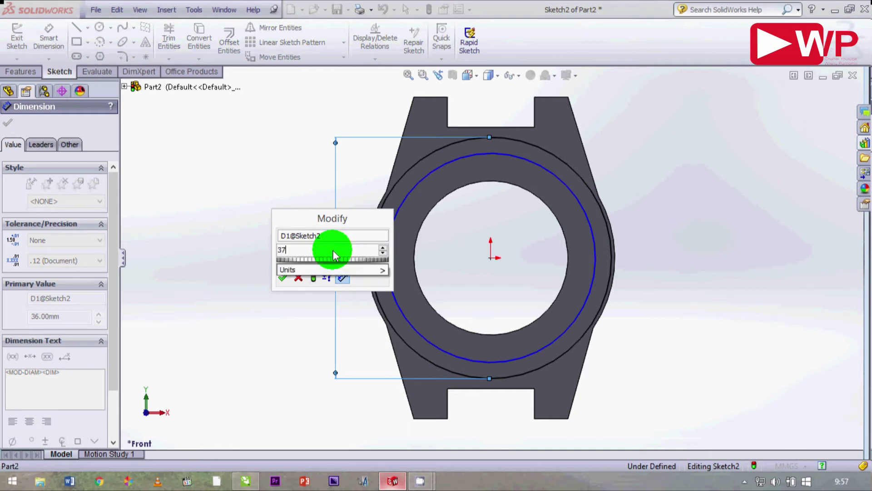
key("Return")
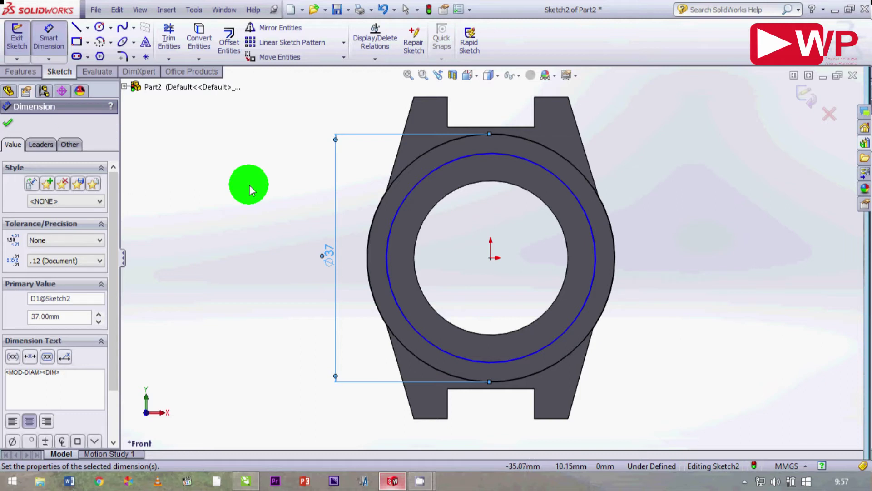
left_click(251, 190)
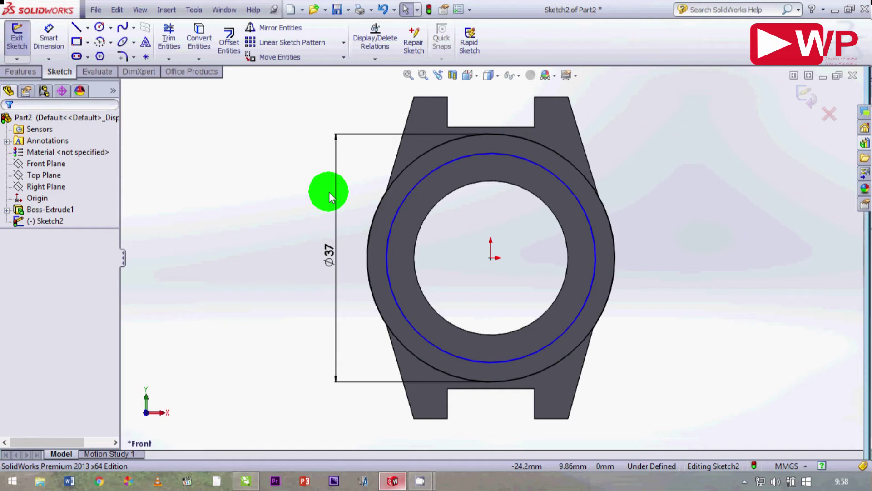
Dimension the inner sketch circle's diameter at 28 mm.
left_click(49, 39)
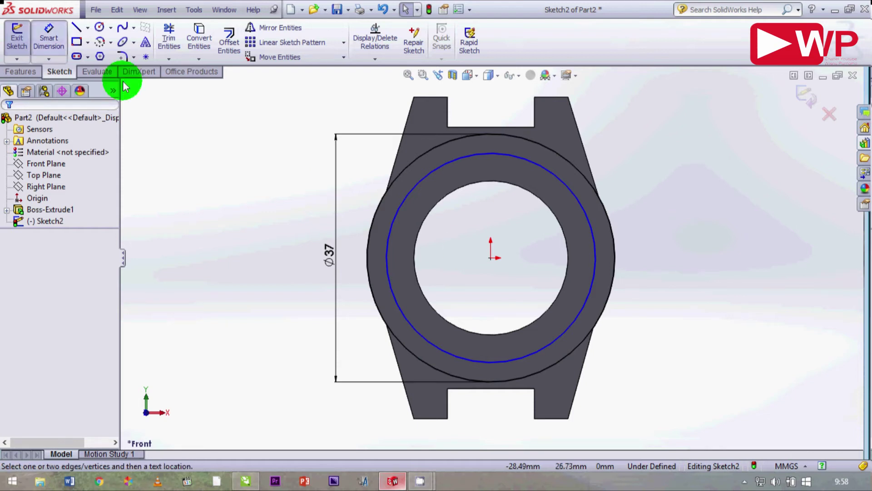
left_click(398, 212)
left_click(460, 241)
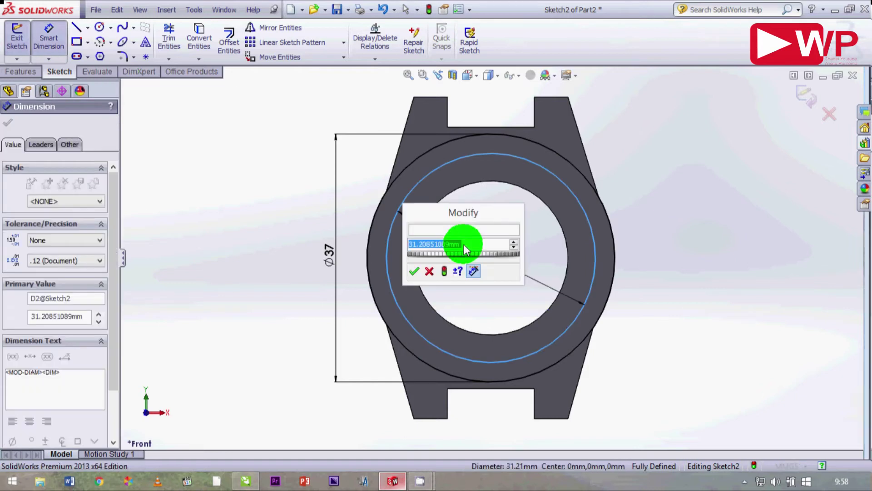
type("28")
key("Return")
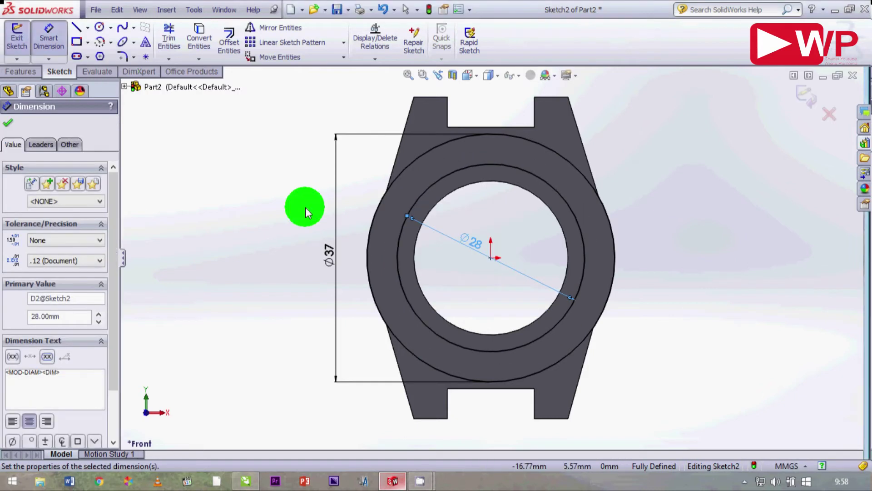
left_click(9, 123)
left_click(17, 59)
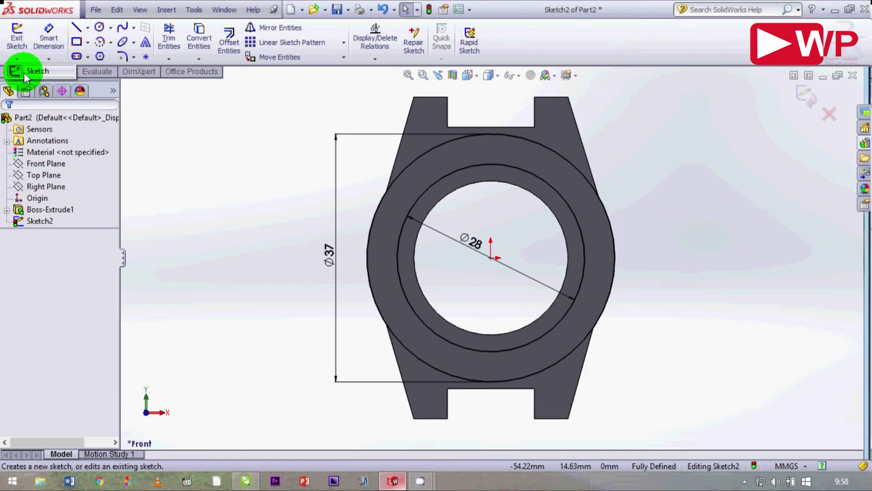
left_click(24, 73)
left_click(32, 70)
left_click(21, 41)
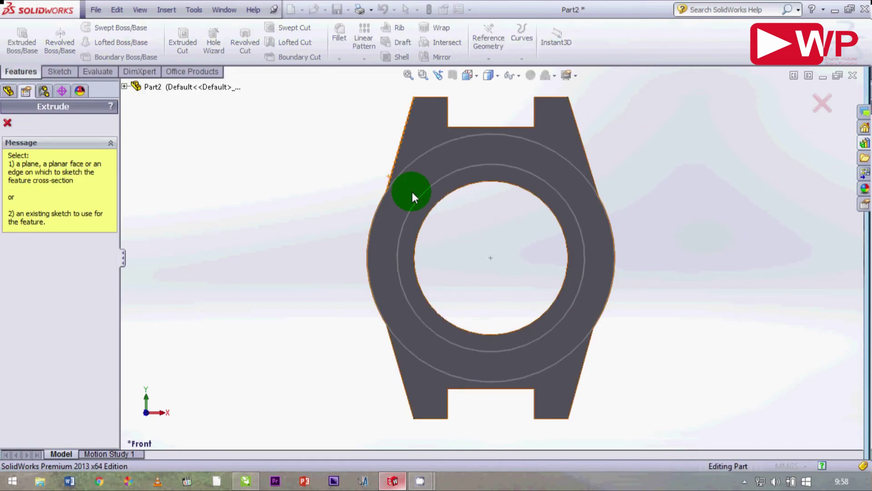
left_click(412, 203)
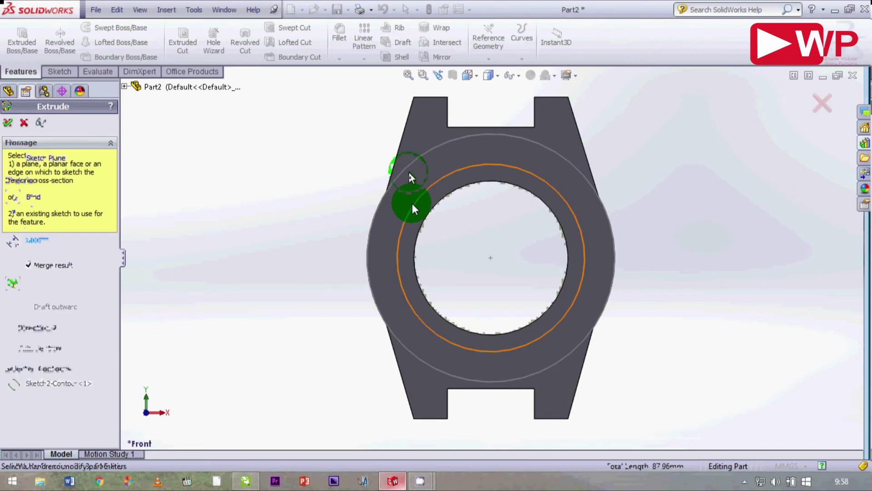
left_click(808, 94)
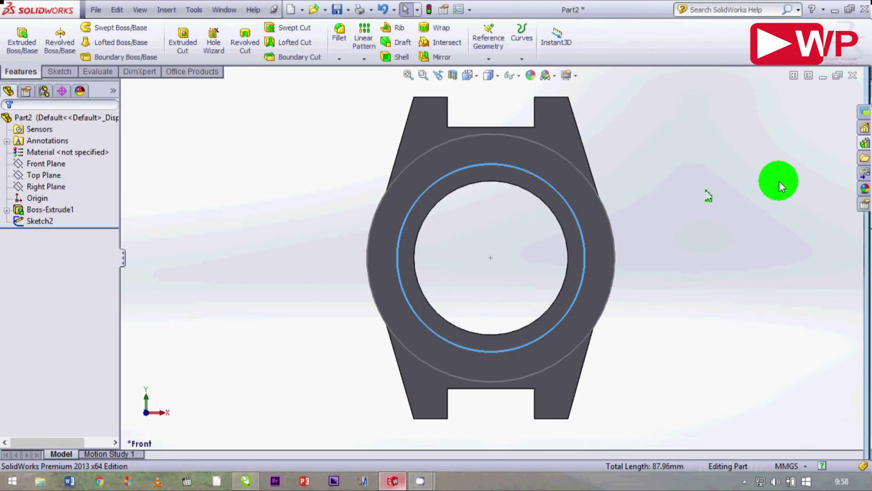
left_click(491, 195)
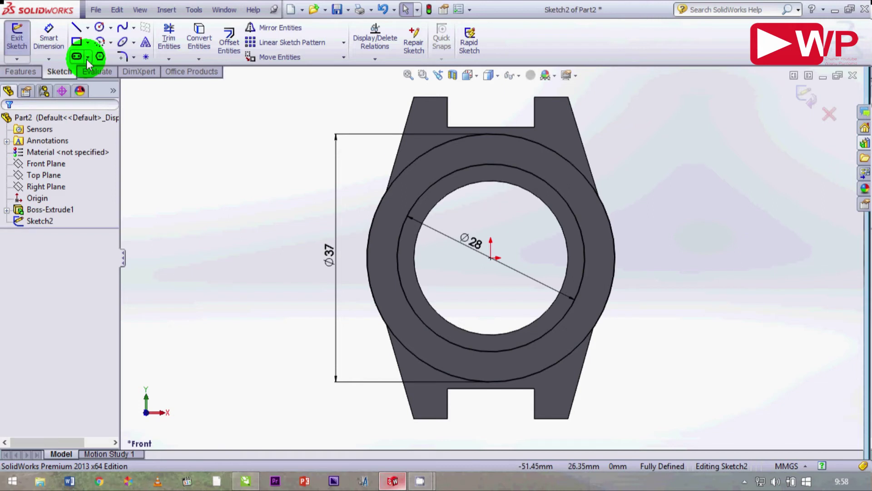
Start a blind boss extrusion of the ring between the 37 mm and 28 mm circles with a depth of 7 mm.
left_click(20, 72)
left_click(25, 43)
left_click(407, 179)
middle_click_drag(681, 180, 623, 181)
scroll(622, 177, "up", 1)
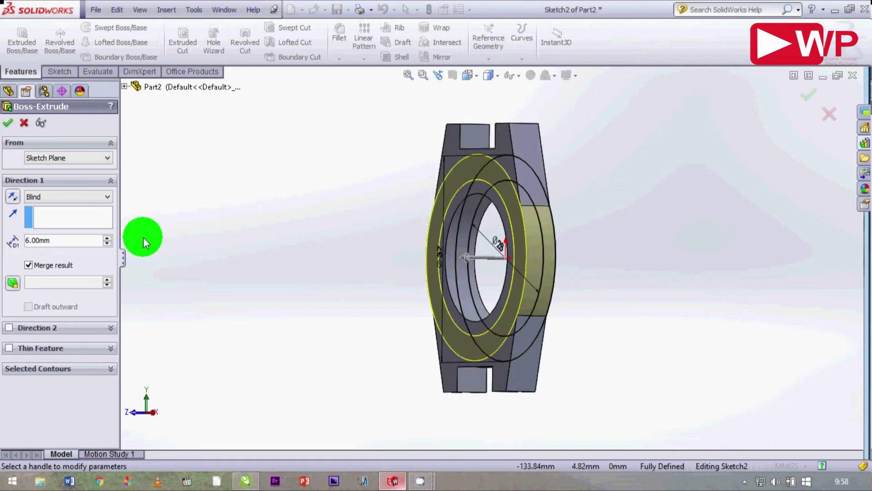
left_click(108, 239)
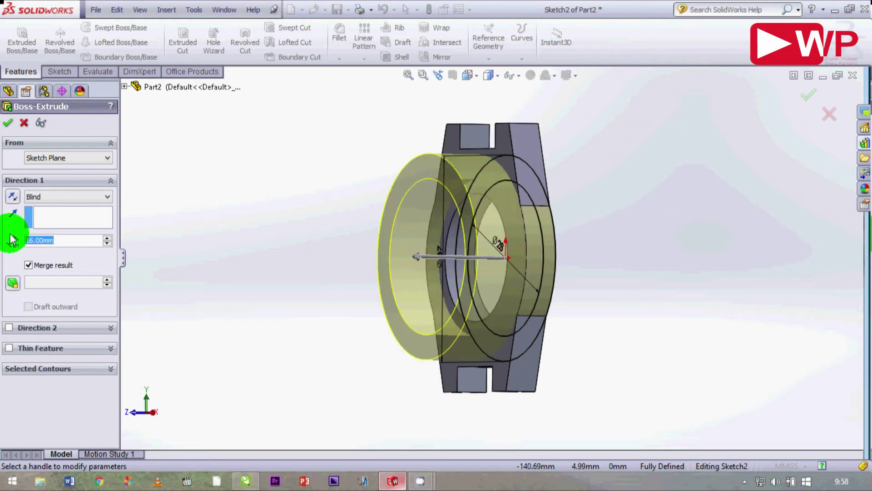
type("7")
key("Return")
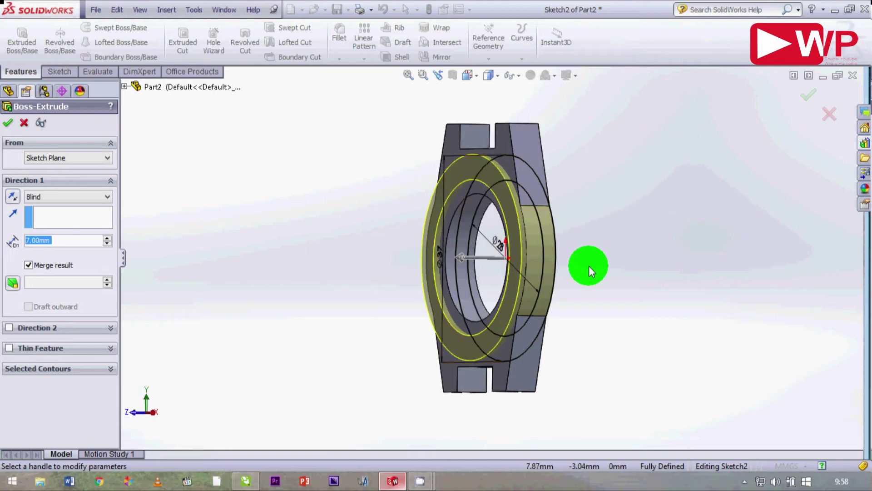
middle_click_drag(590, 270, 573, 283)
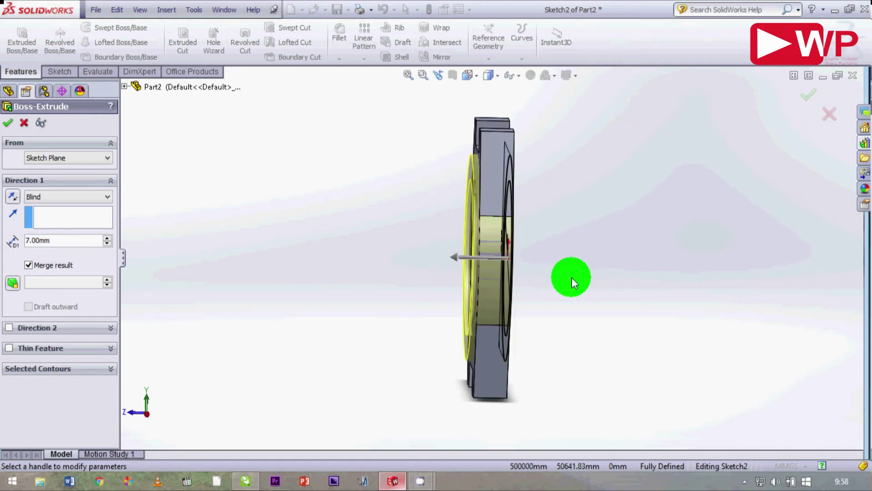
Try a depth of 8 mm for the ring extrusion and inspect its preview at an angle.
left_click(18, 240)
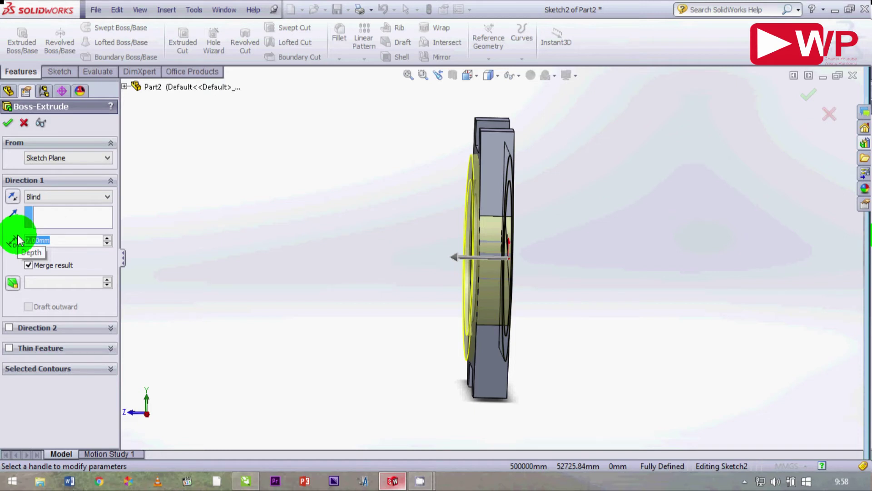
type("8")
key("Return")
middle_click_drag(351, 308, 528, 230)
Set the ring extrusion's depth to 7.5 mm and finish the boss.
left_click(12, 243)
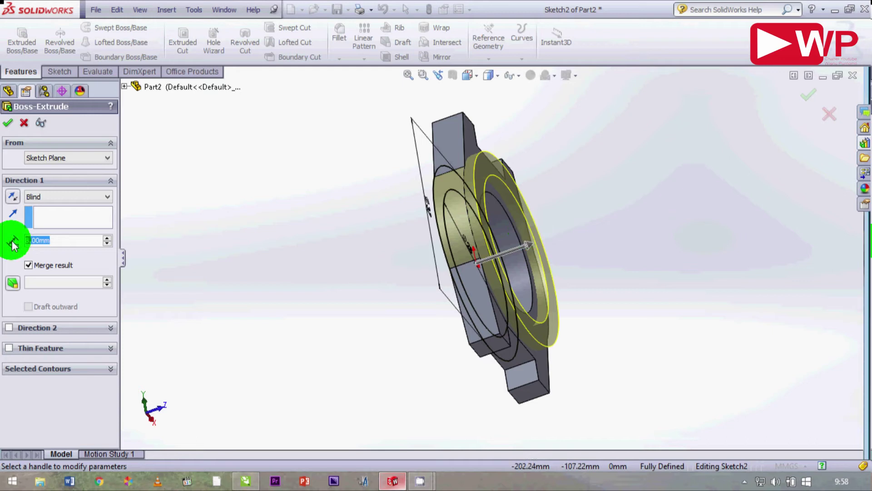
type("7.5")
key("Return")
left_click(10, 123)
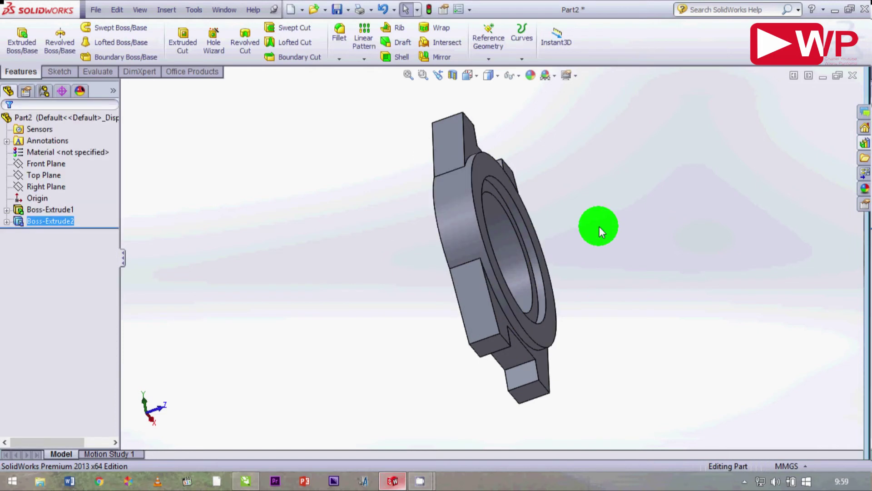
Sketch a circle of about 14.3 mm radius centred on the origin on the part's back face.
middle_click_drag(599, 230, 580, 233)
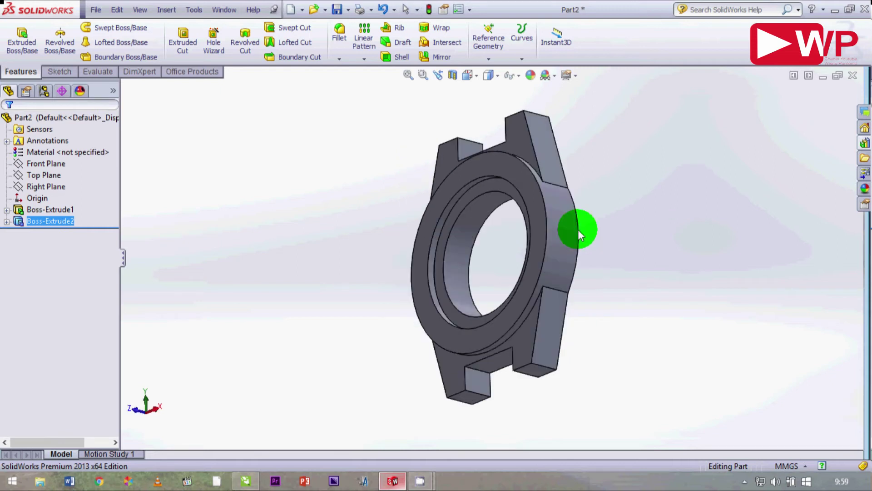
key("ctrl+4")
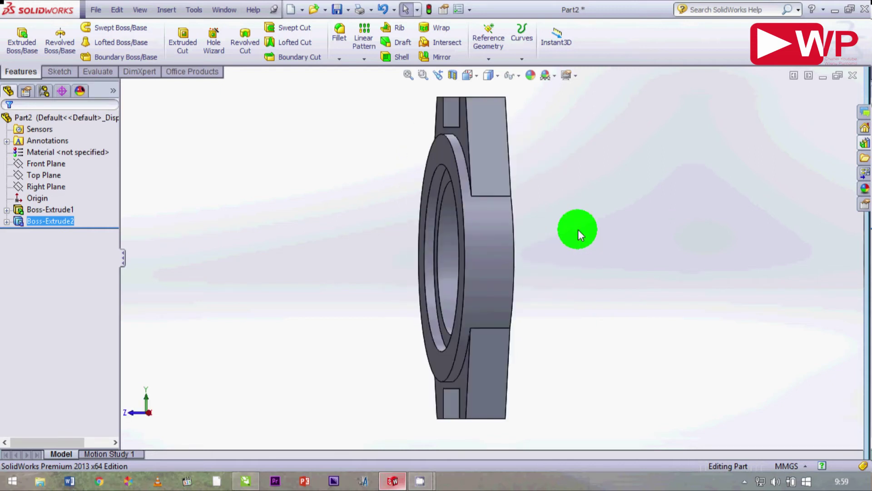
key("ctrl+2")
left_click(494, 171)
left_click(59, 75)
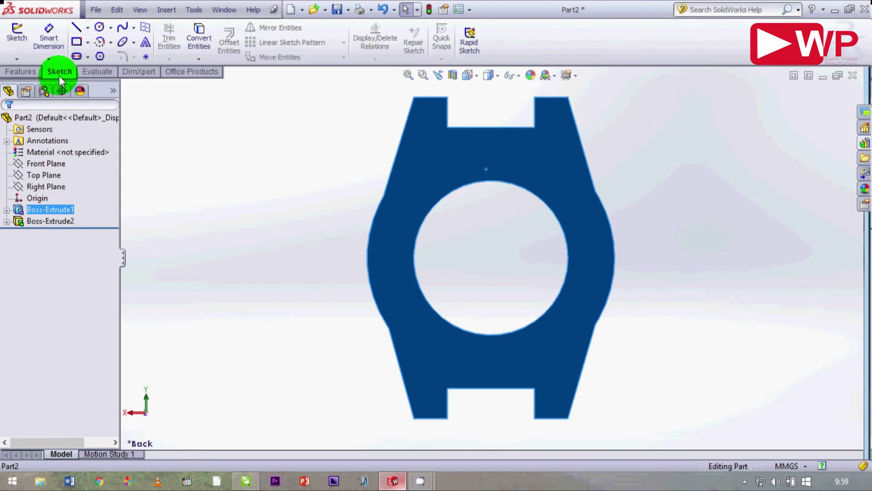
left_click(100, 28)
left_click_drag(490, 258, 434, 169)
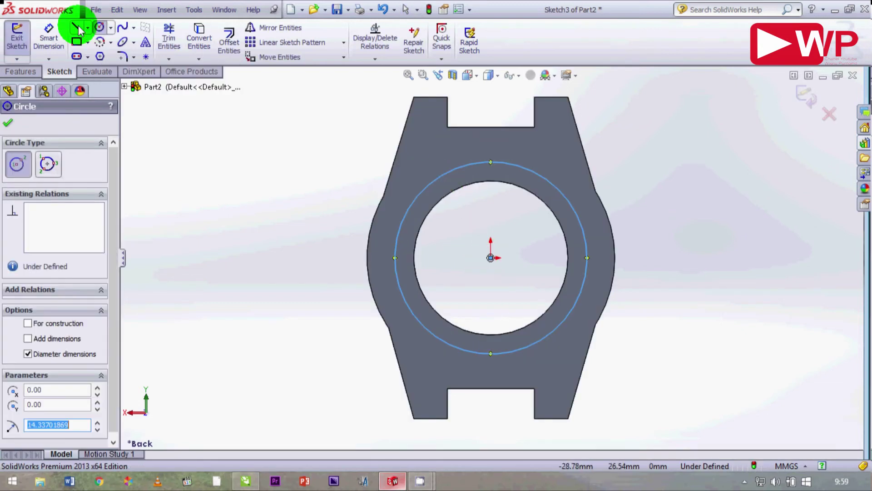
key("Escape")
Dimension the back-face circle's diameter at 28 mm.
left_click(434, 169)
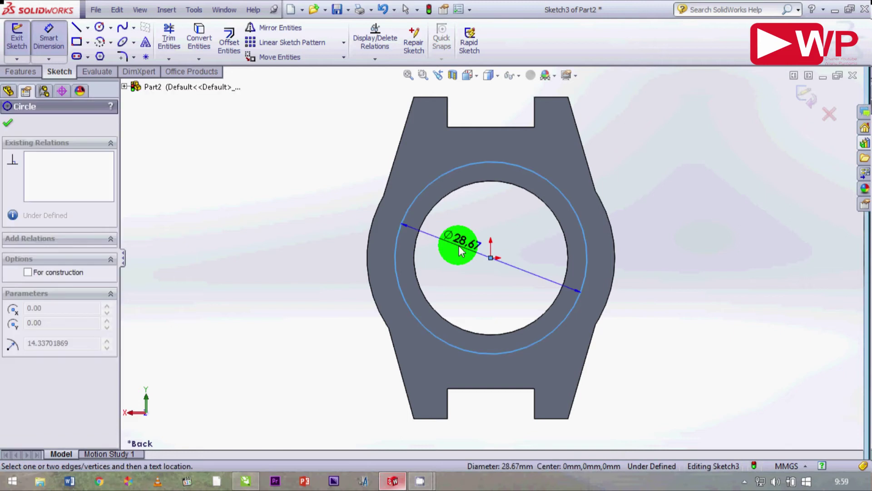
left_click(438, 257)
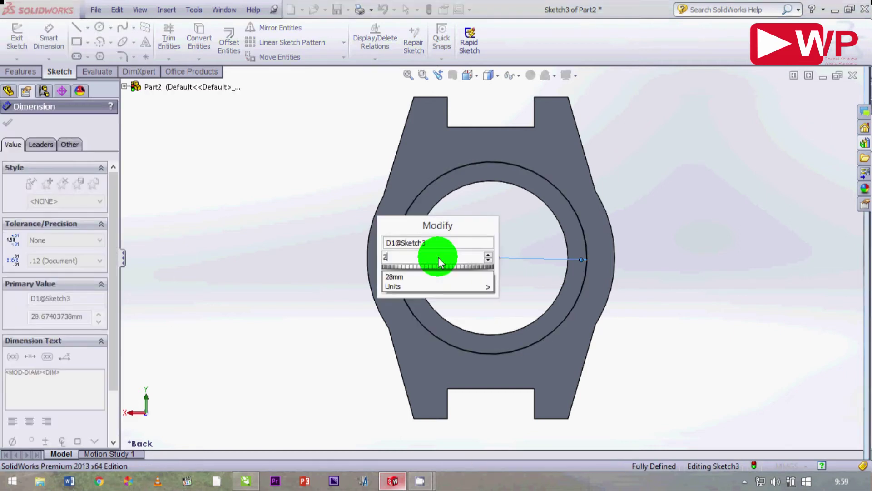
key("Return")
left_click(47, 145)
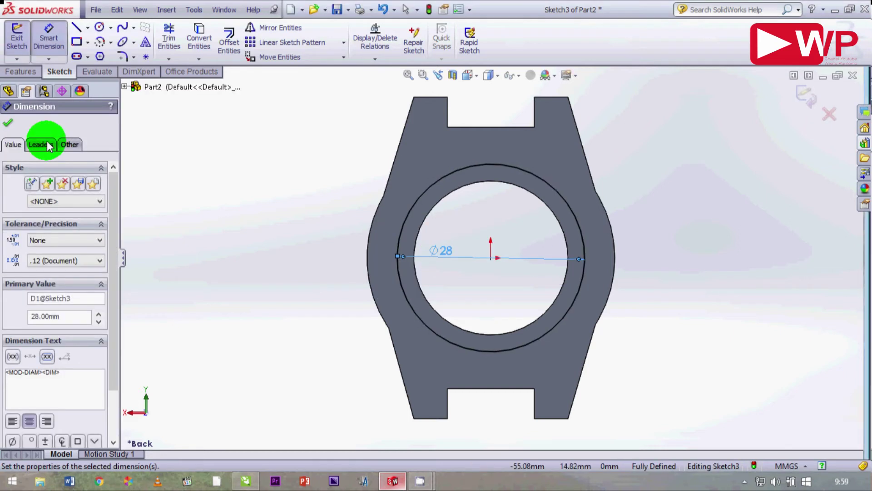
left_click(7, 122)
Cut the 28 mm circle 3 mm deep into the part's back face with an extruded cut.
left_click(21, 72)
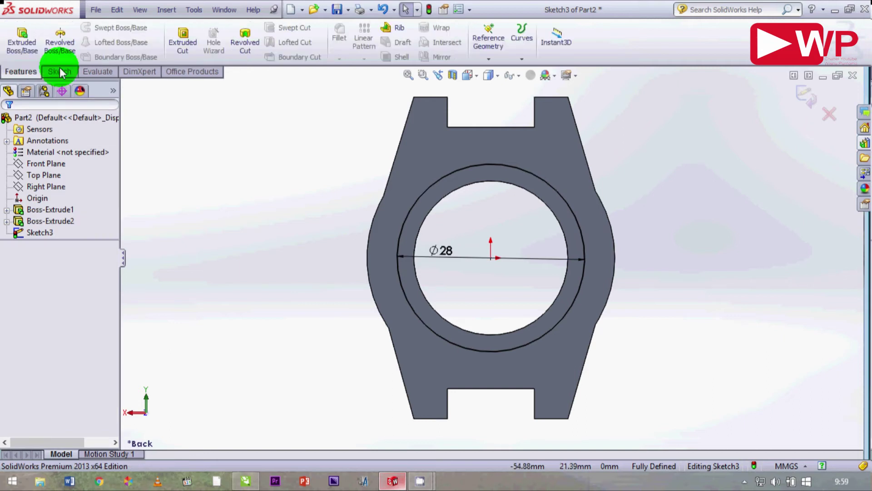
left_click(183, 42)
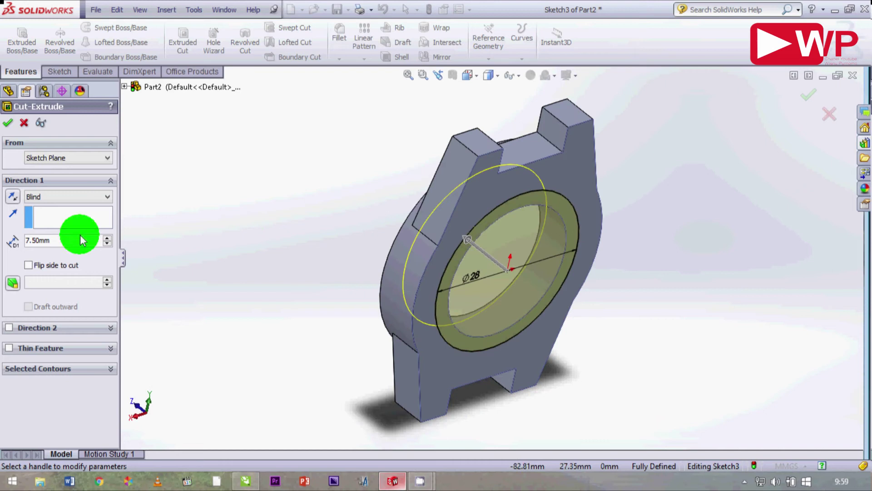
left_click_drag(77, 239, 16, 248)
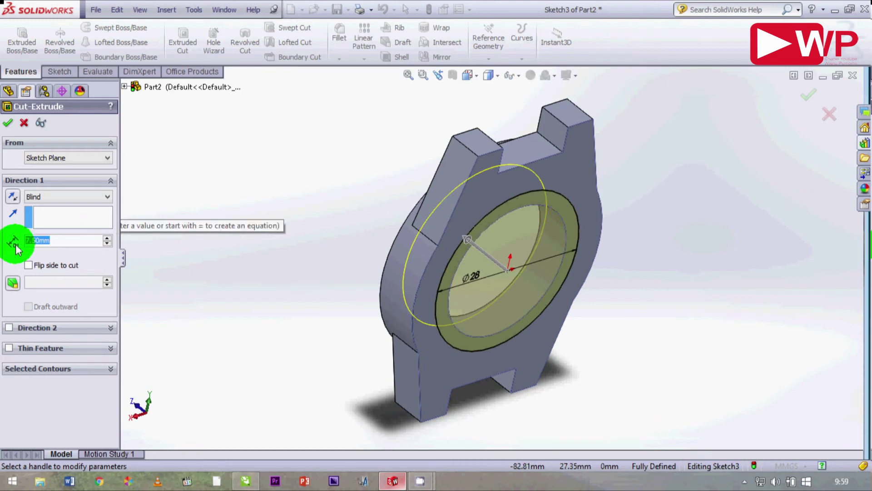
type("5")
key("Return")
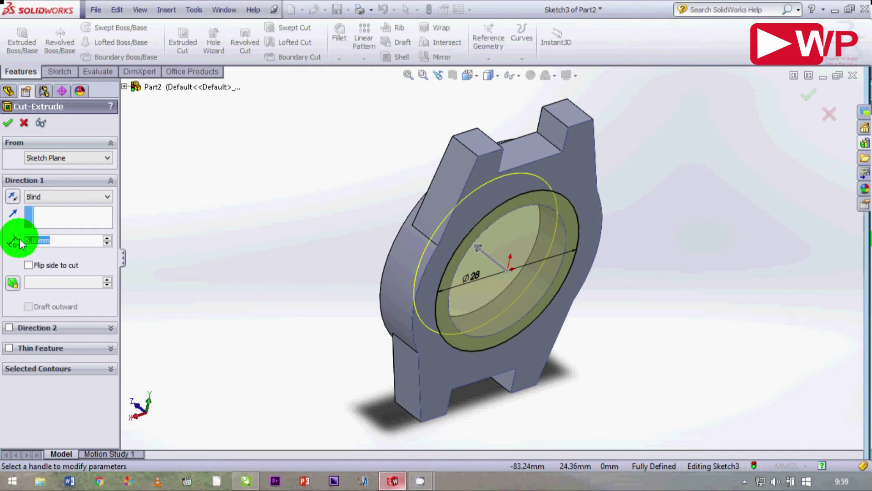
type("3")
key("Return")
middle_click_drag(337, 311, 122, 252)
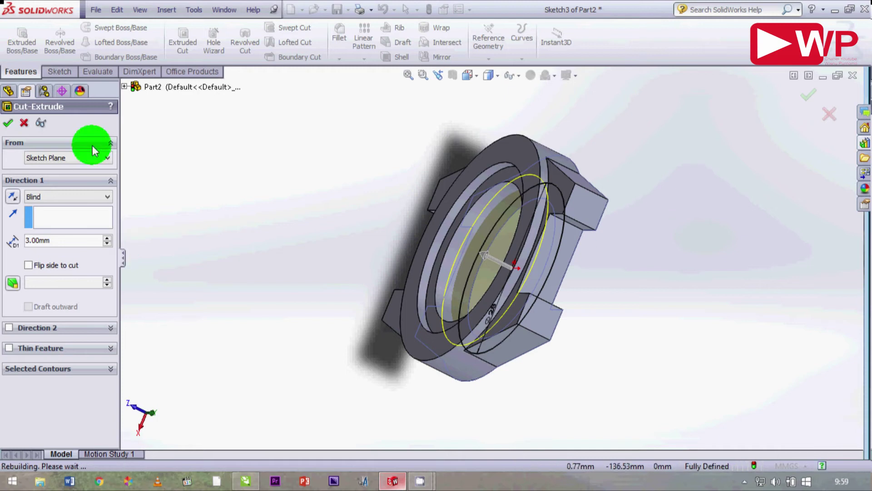
middle_click_drag(653, 277, 380, 197)
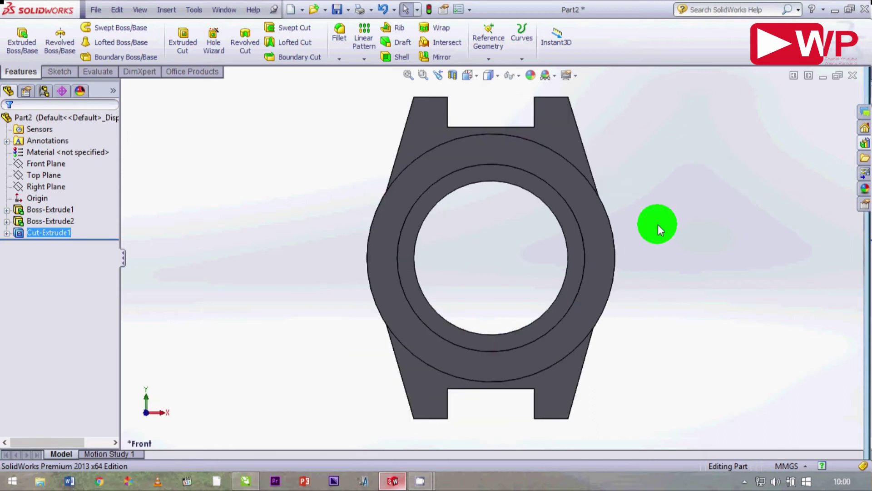
Start a reference plane offset from the Right Plane.
key("ctrl+2")
key("ctrl+4")
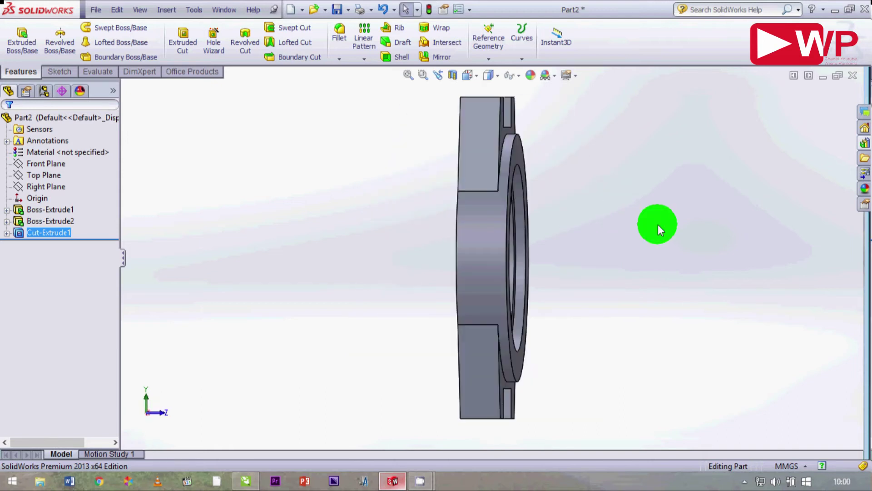
left_click(503, 253)
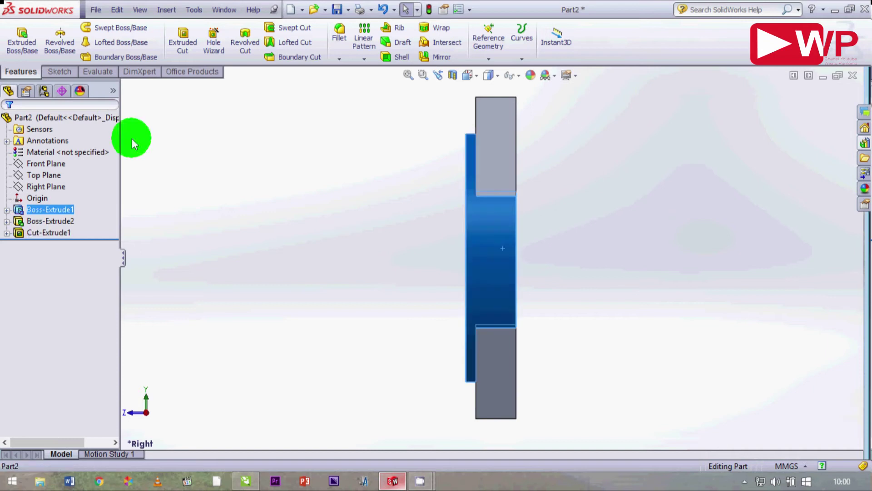
left_click(59, 71)
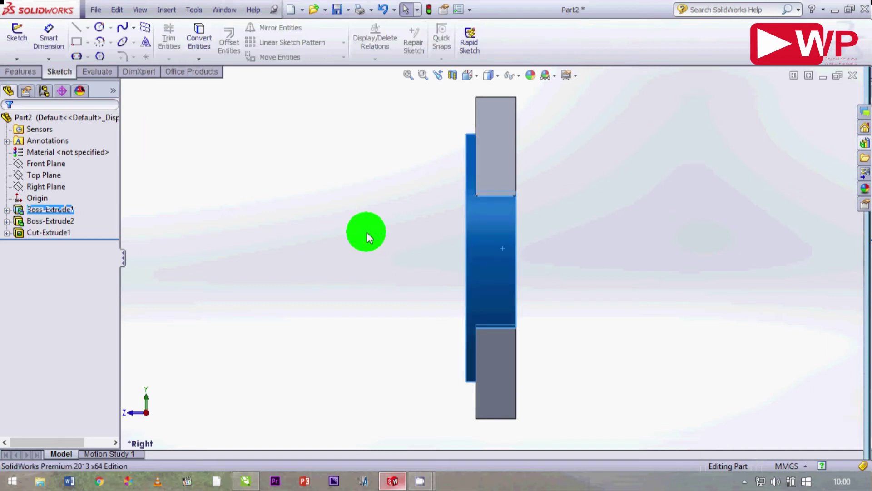
left_click(39, 164)
left_click(40, 174)
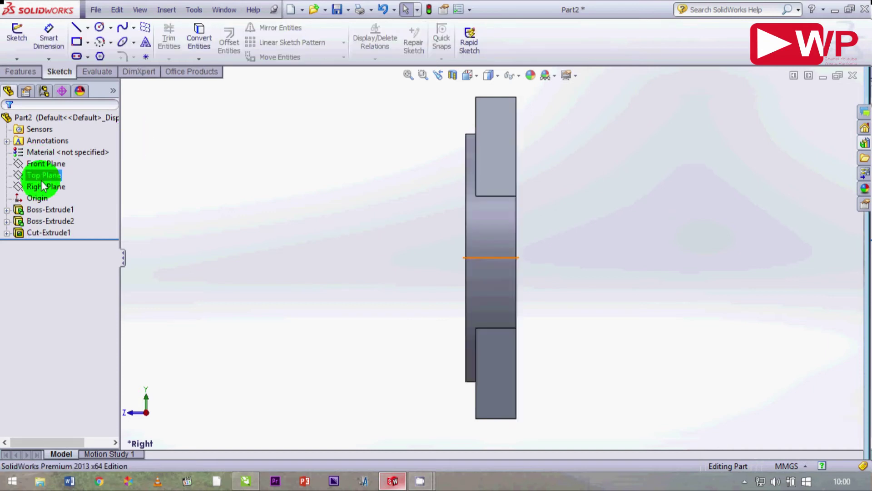
left_click(42, 187)
middle_click_drag(287, 208, 397, 172)
scroll(396, 171, "down", 1)
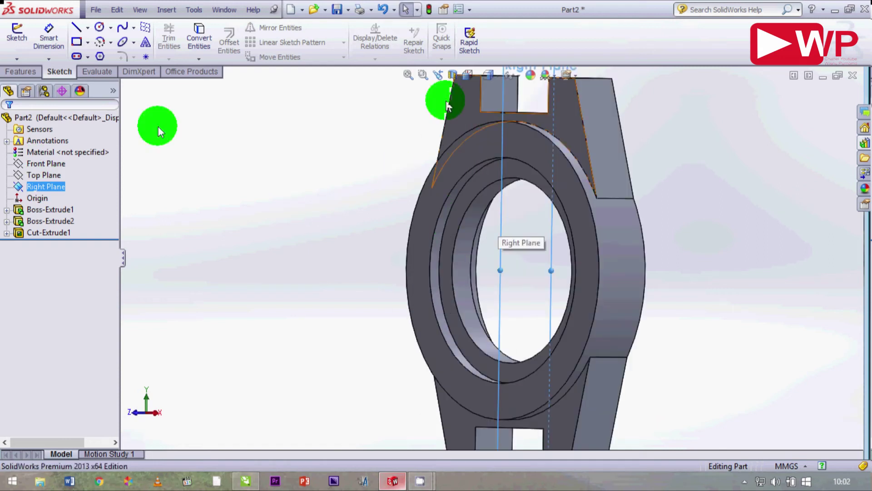
left_click(18, 71)
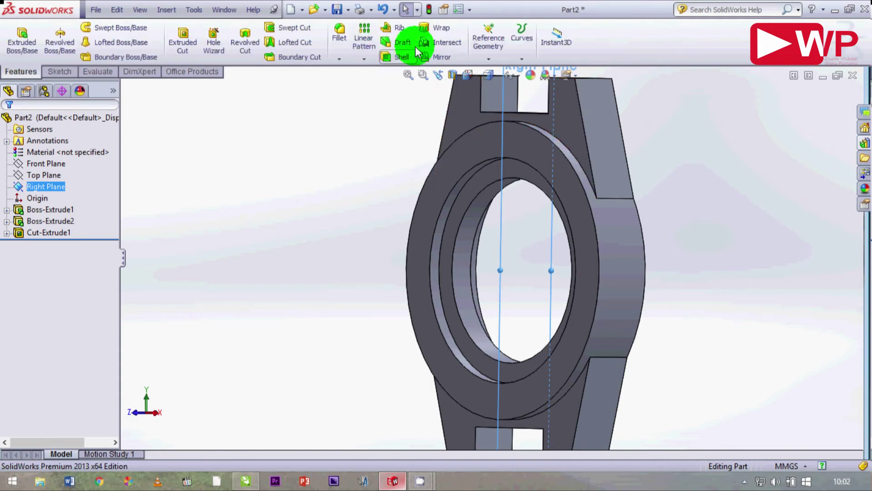
left_click(488, 59)
left_click(492, 71)
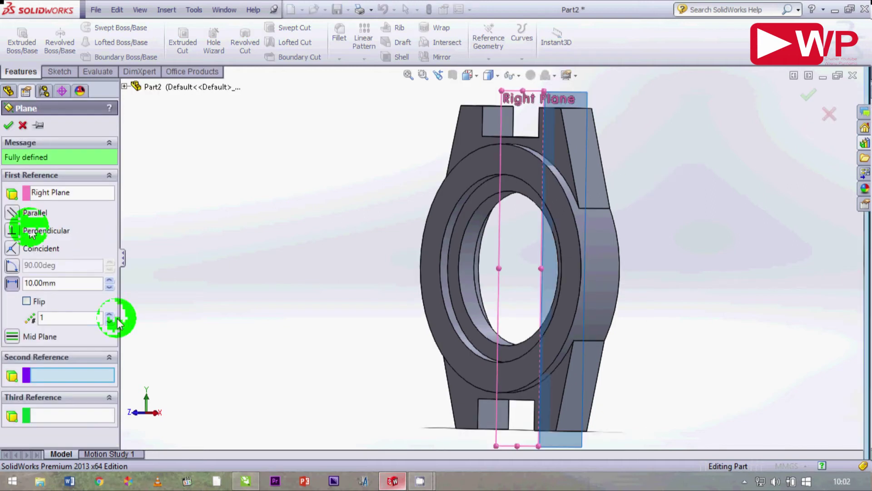
Try offsets of 20 mm and 18 mm for the reference plane and check its position against the ring.
middle_click_drag(263, 222, 342, 241)
scroll(342, 241, "up", 1)
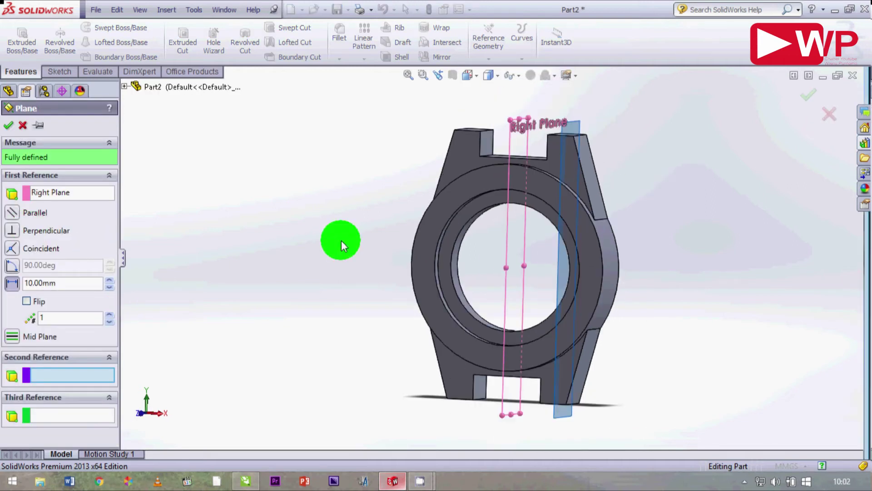
left_click(109, 280)
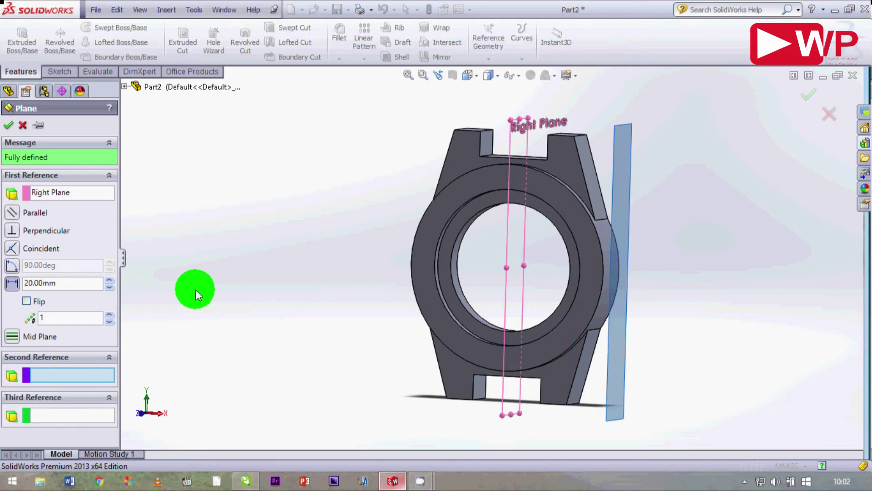
middle_click_drag(267, 268, 268, 274)
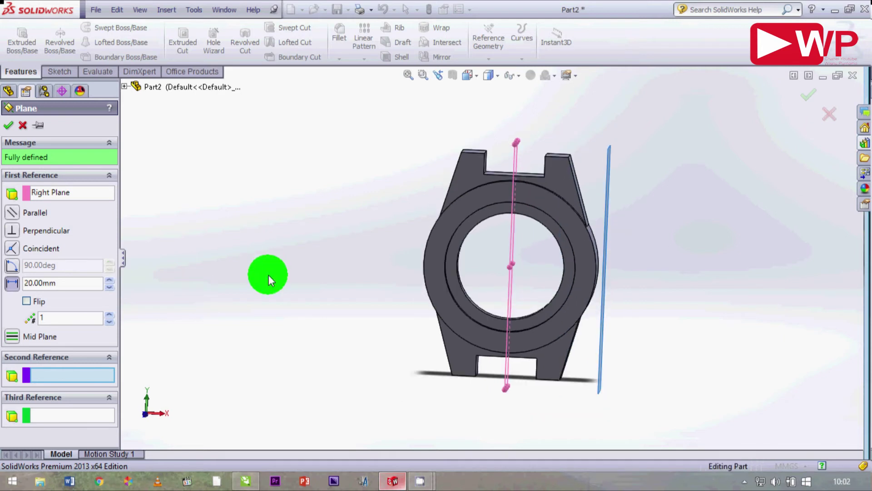
double_click(79, 287)
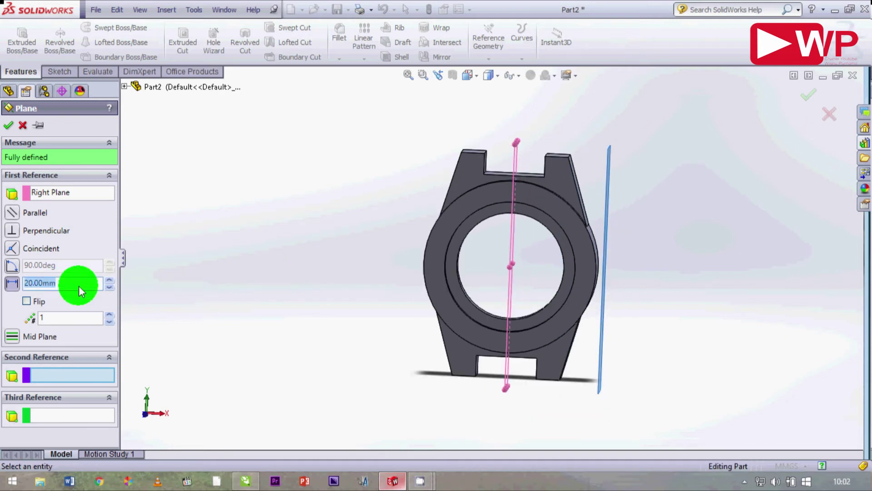
type("18")
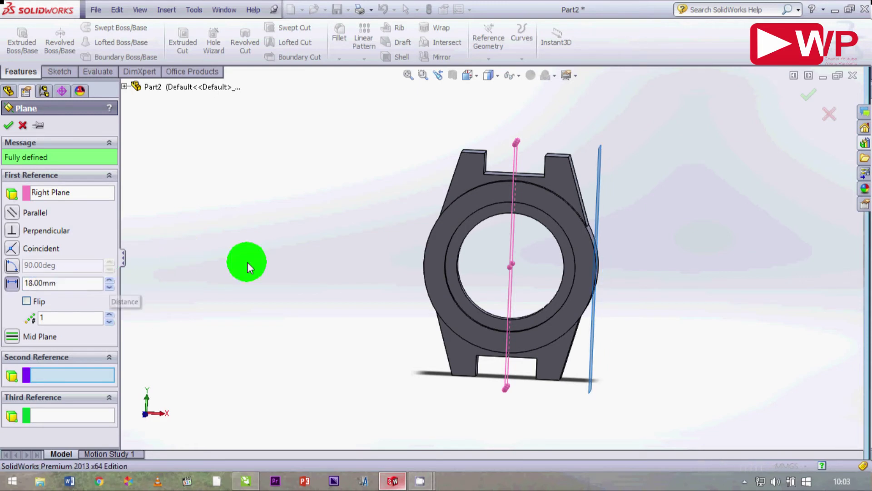
middle_click_drag(247, 262, 227, 254)
Set the reference plane's offset from the Right Plane to 19 mm, check it from several sides and create it.
left_click(58, 283)
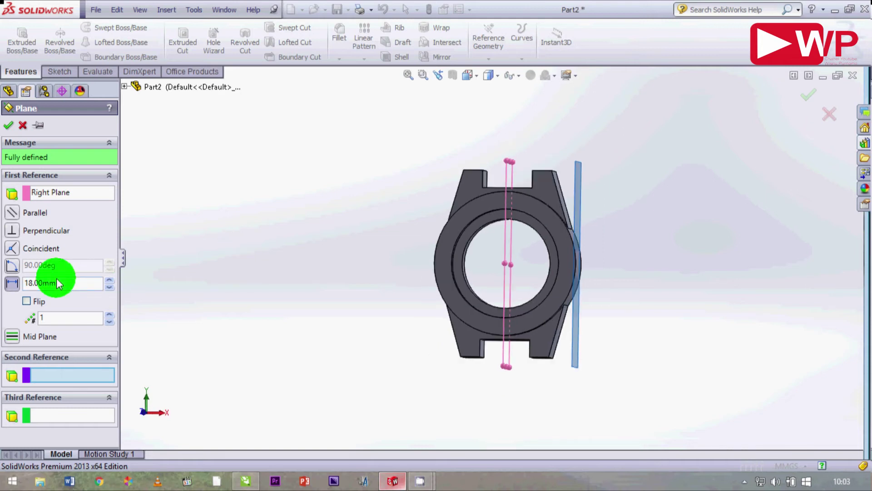
left_click_drag(58, 283, 9, 287)
type("19")
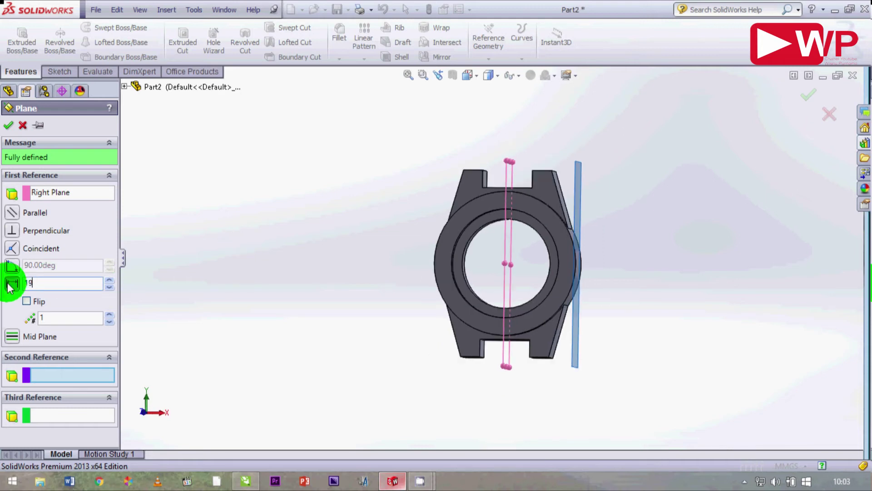
key("Return")
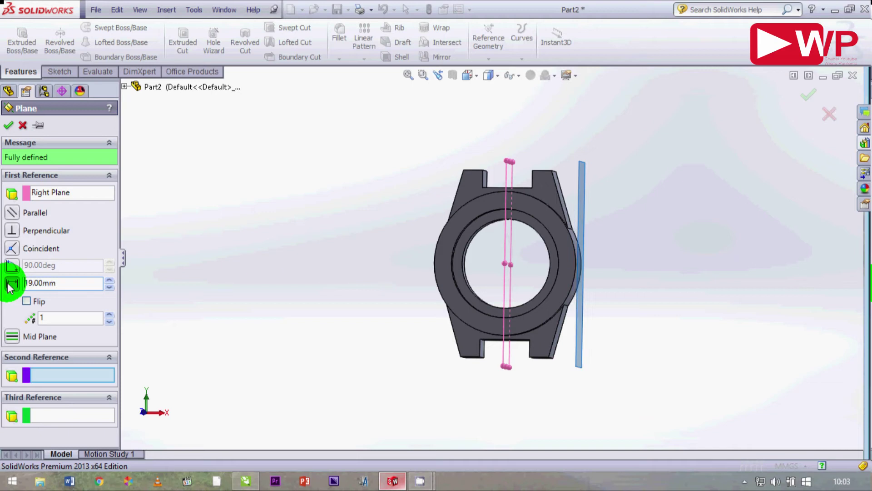
middle_click_drag(240, 288, 265, 289)
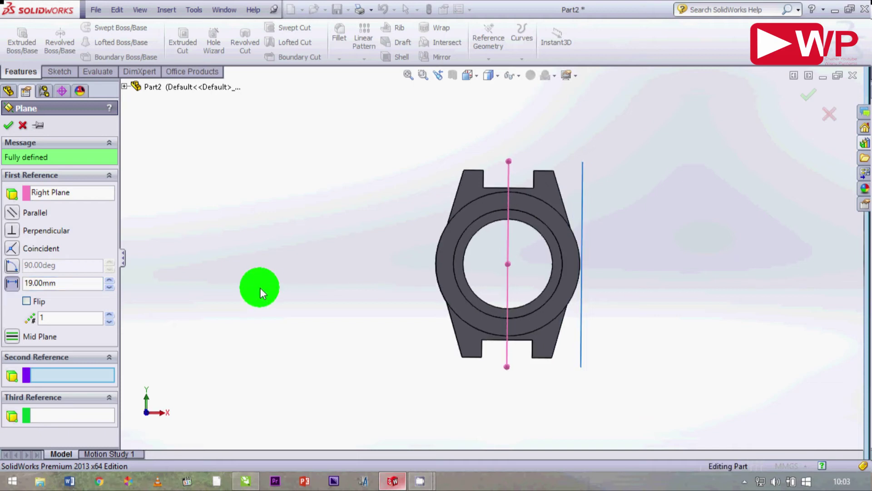
key("ctrl+1")
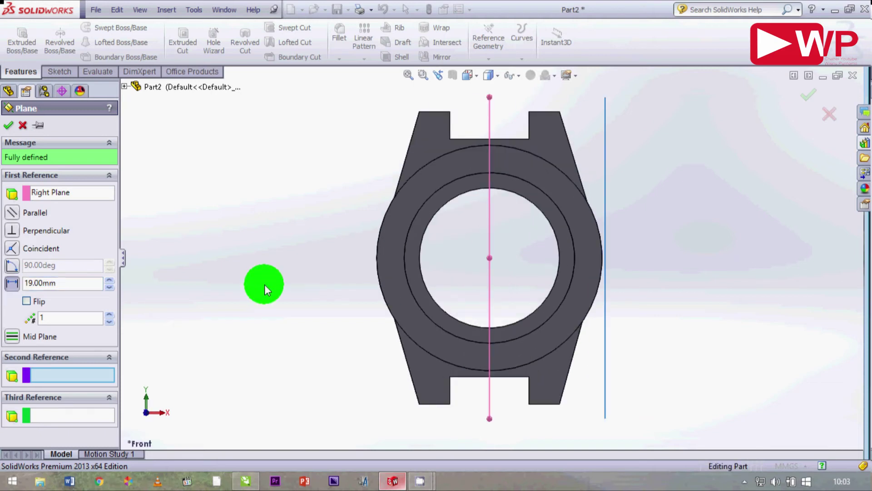
key("ctrl+4")
key("ctrl+5")
key("ctrl+6")
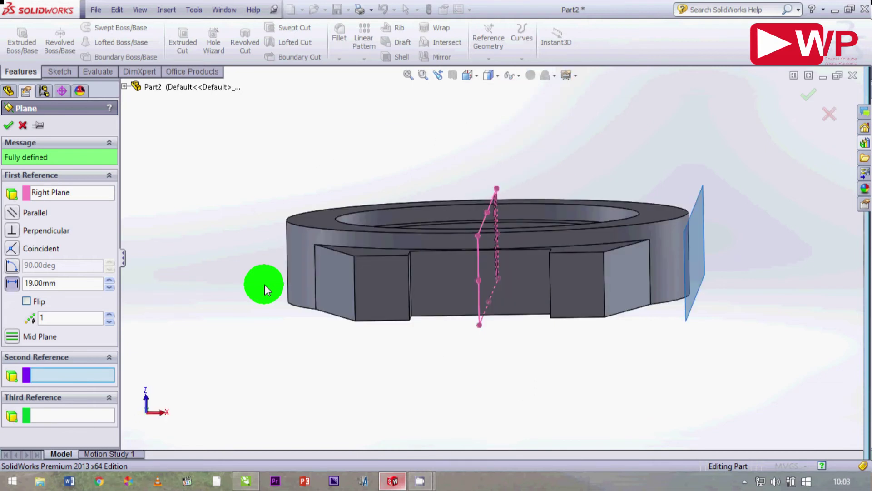
key("ctrl+4")
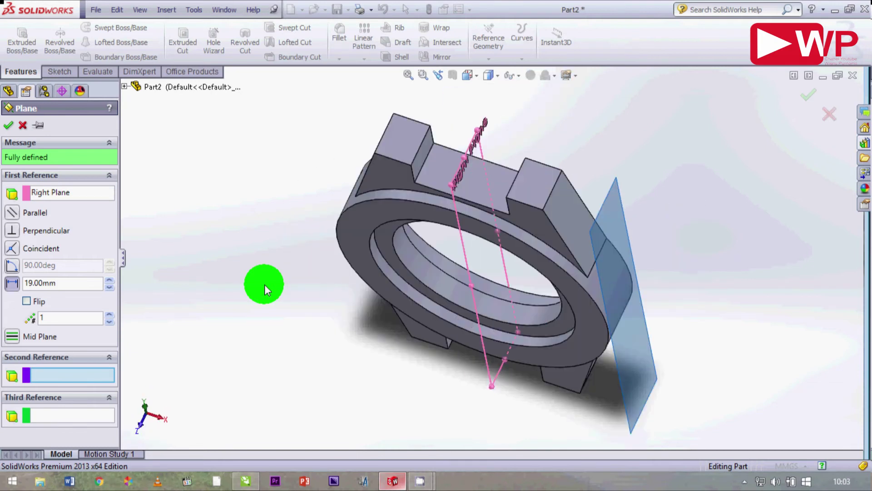
left_click(10, 126)
Sketch a circle of about 1 mm radius on the 19 mm offset plane, level with the origin and about 3 mm from it.
left_click(60, 72)
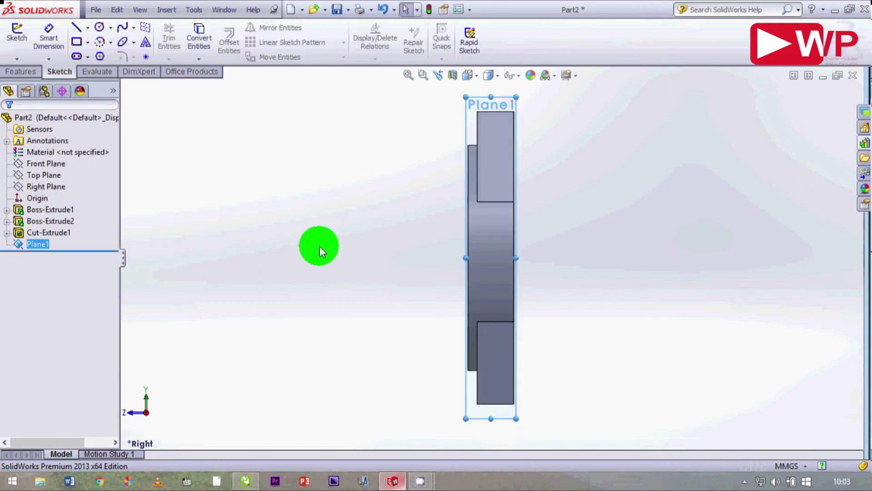
middle_click_drag(320, 246, 334, 251)
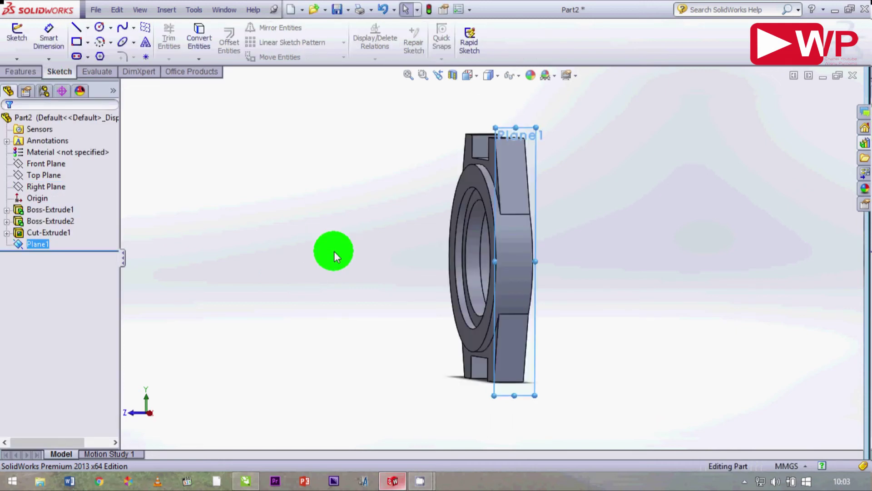
key("ctrl+5")
middle_click_drag(334, 251, 334, 251)
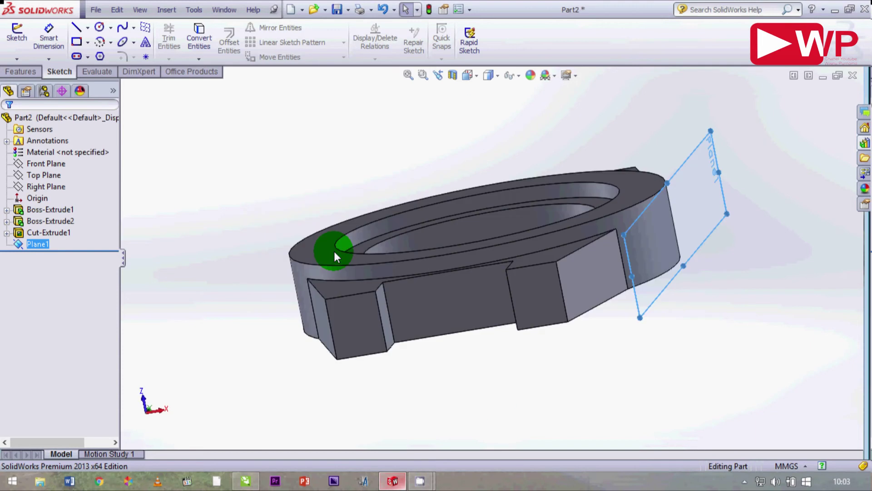
key("ctrl+4")
scroll(528, 264, "down", 2)
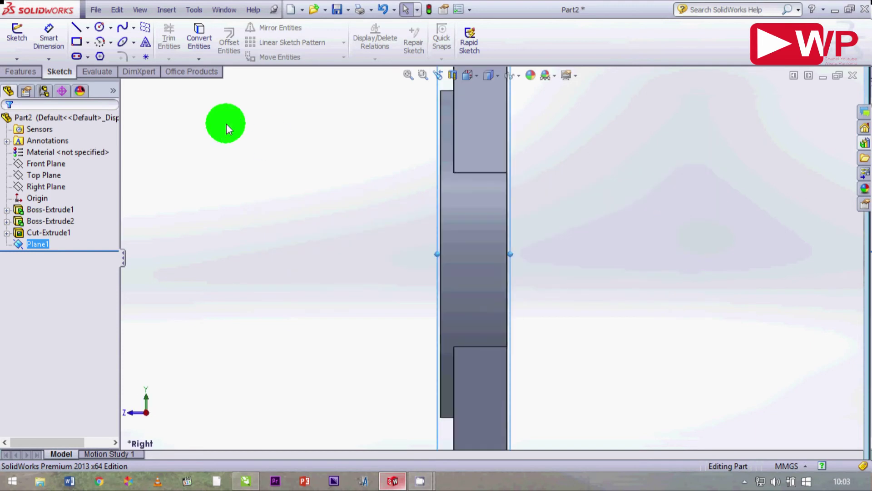
left_click(83, 40)
left_click(99, 28)
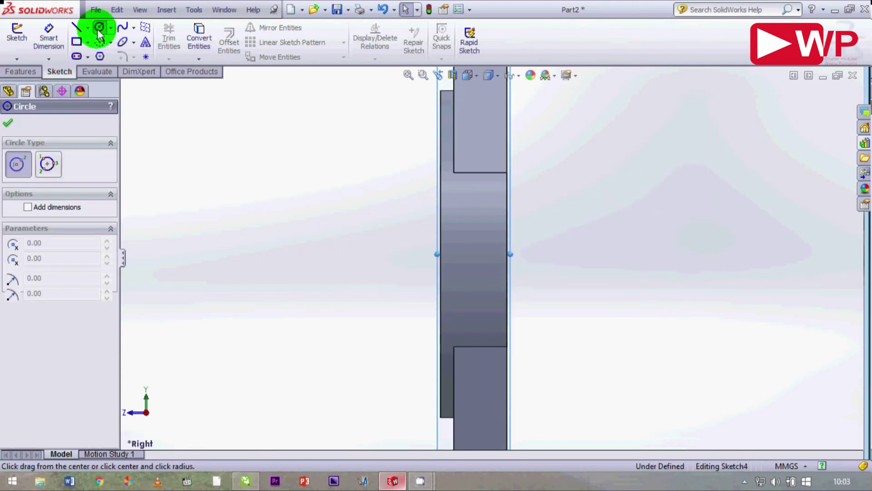
left_click(481, 254)
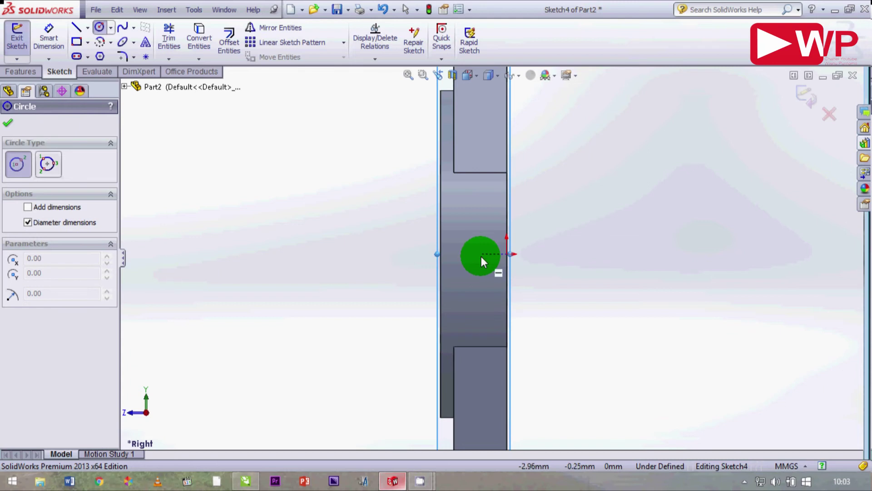
left_click(481, 255)
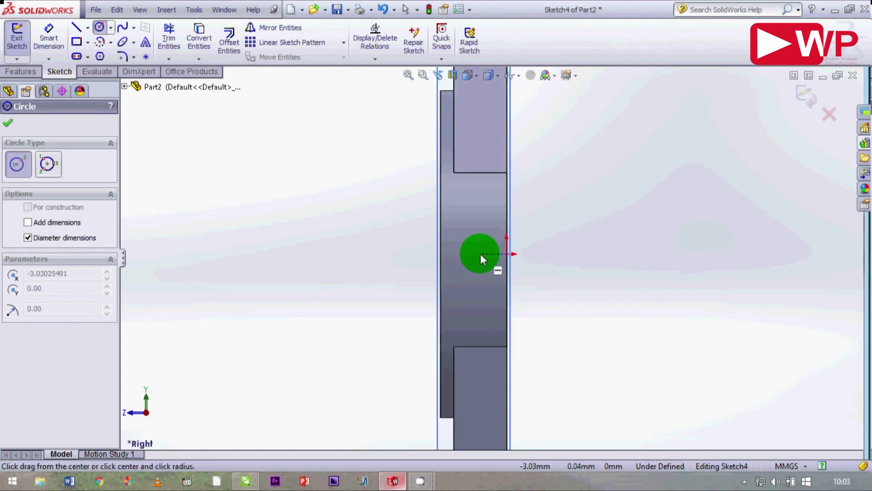
left_click(480, 248)
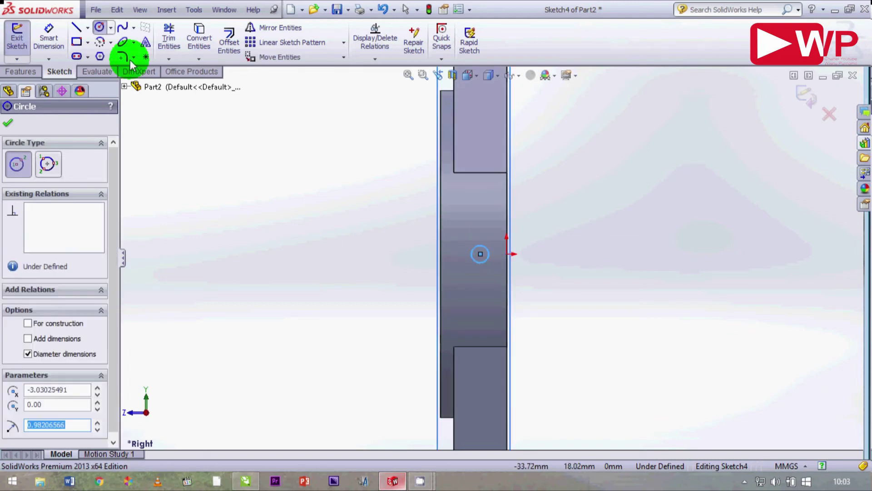
Dimension the circle's centre at 3 mm from the ring edge that passes next to the origin.
left_click(49, 40)
scroll(481, 241, "down", 5)
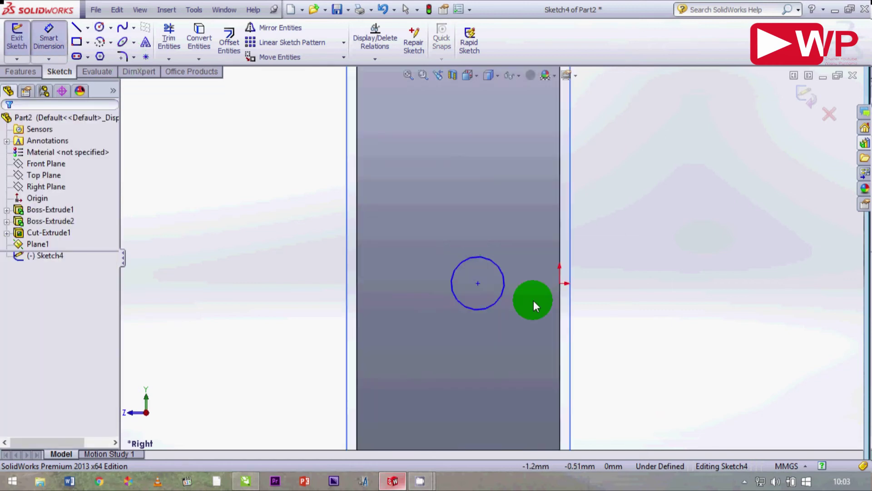
left_click(561, 280)
left_click(477, 284)
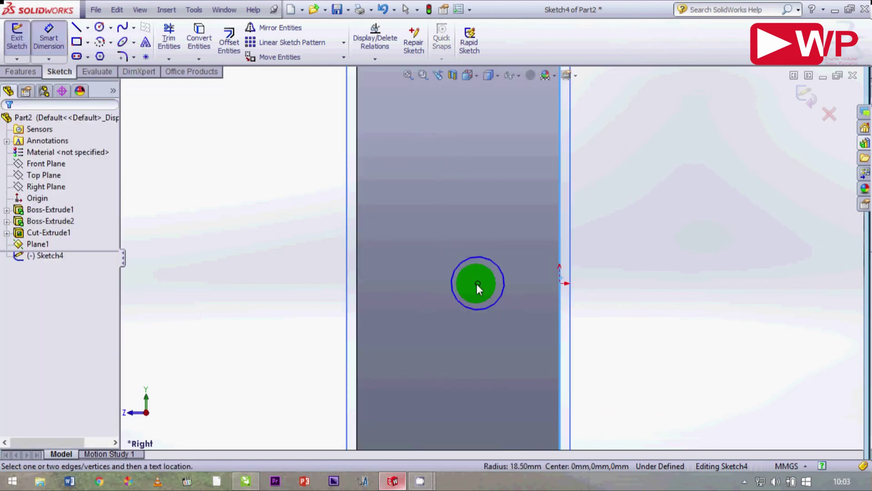
left_click(604, 280)
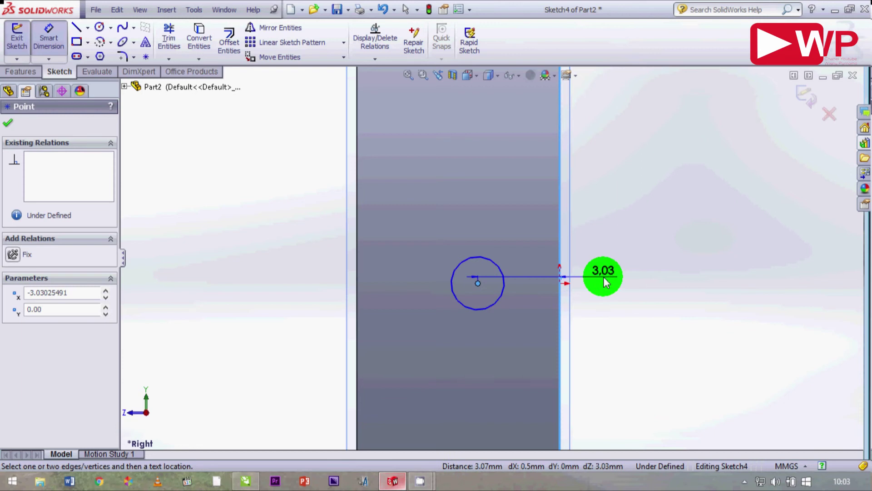
left_click(609, 290)
type("3")
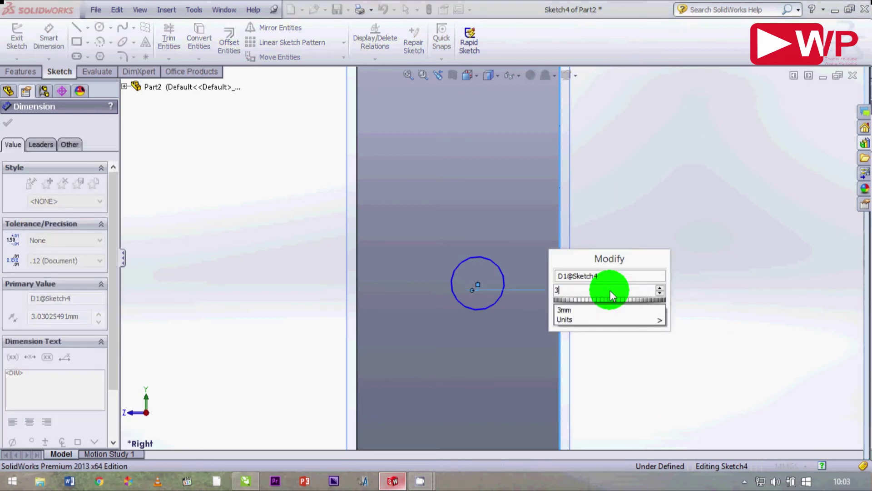
key("Return")
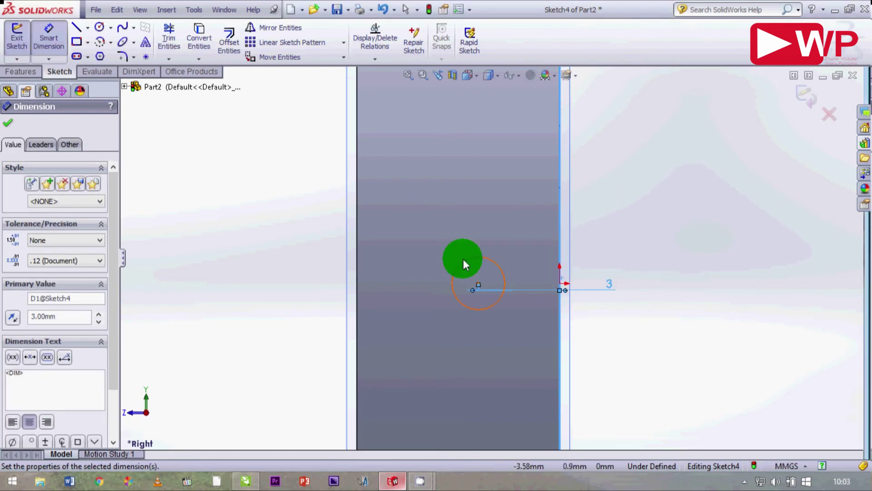
Dimension the circle's diameter at 2 mm.
left_click(465, 264)
left_click(429, 285)
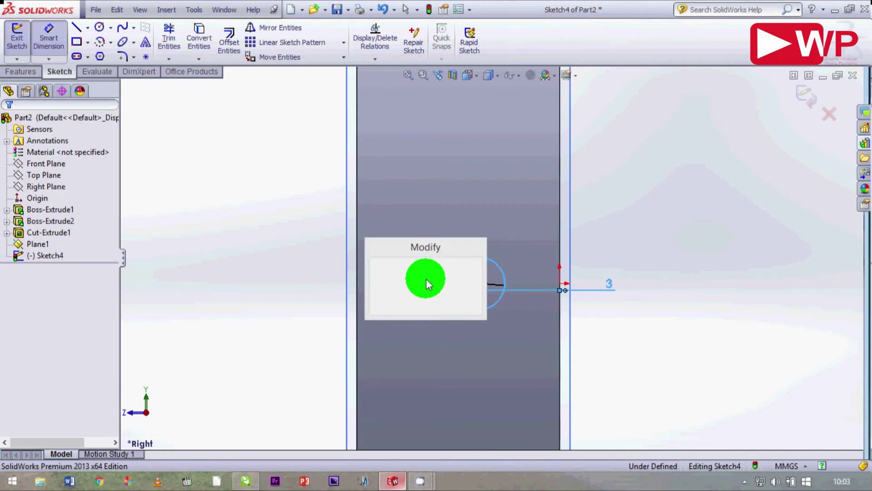
left_click(427, 283)
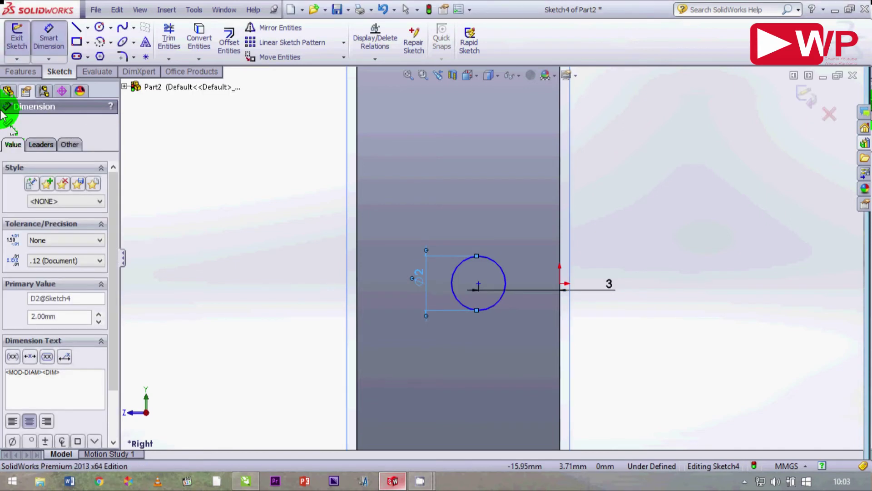
left_click(7, 123)
Set the circle's diameter to 1.5 mm and exit the sketch.
scroll(396, 254, "down", 3)
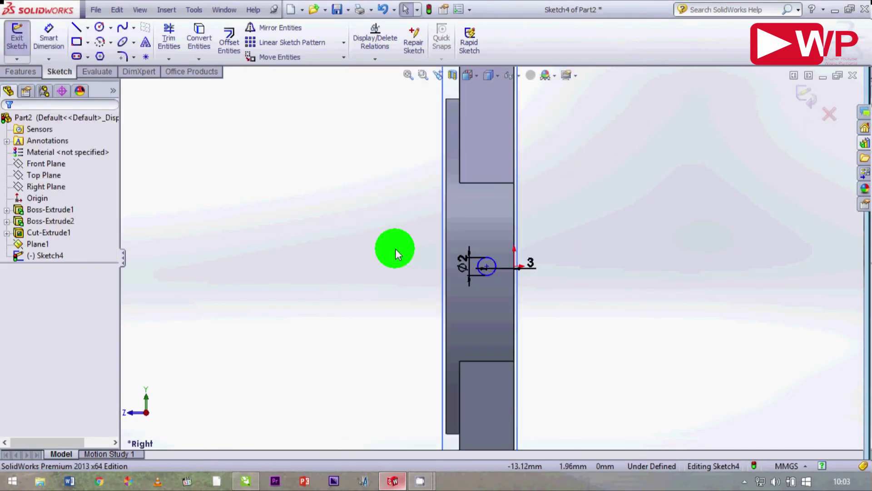
scroll(461, 255, "up", 3)
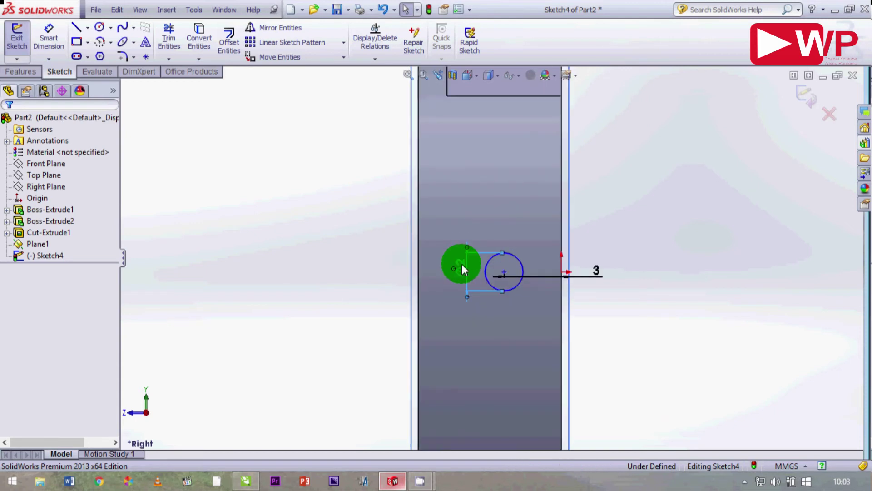
double_click(461, 264)
type("1.5")
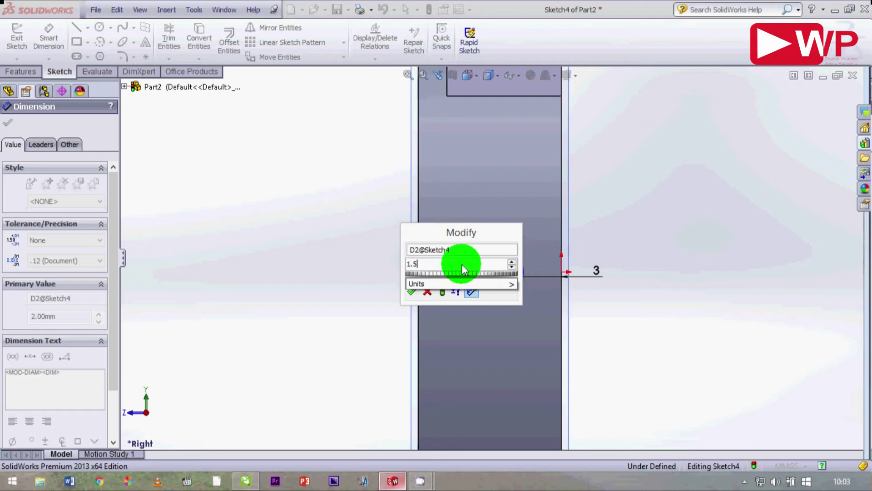
key("Return")
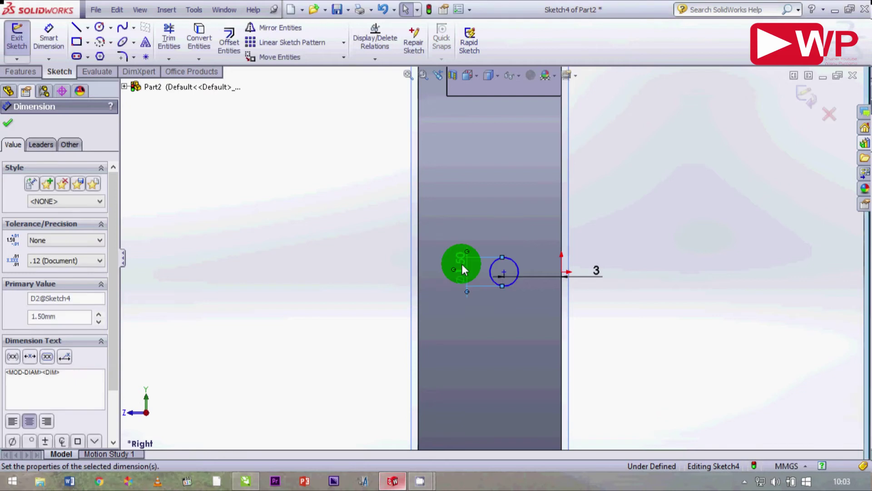
left_click(7, 123)
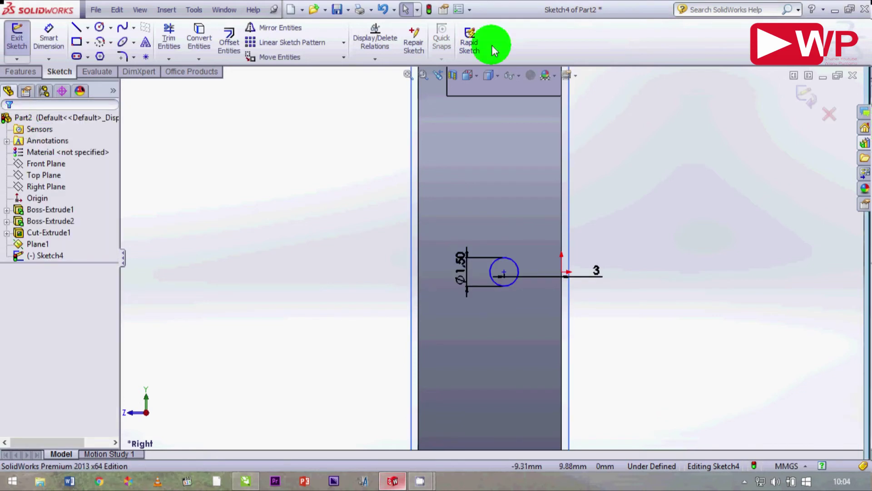
left_click(805, 93)
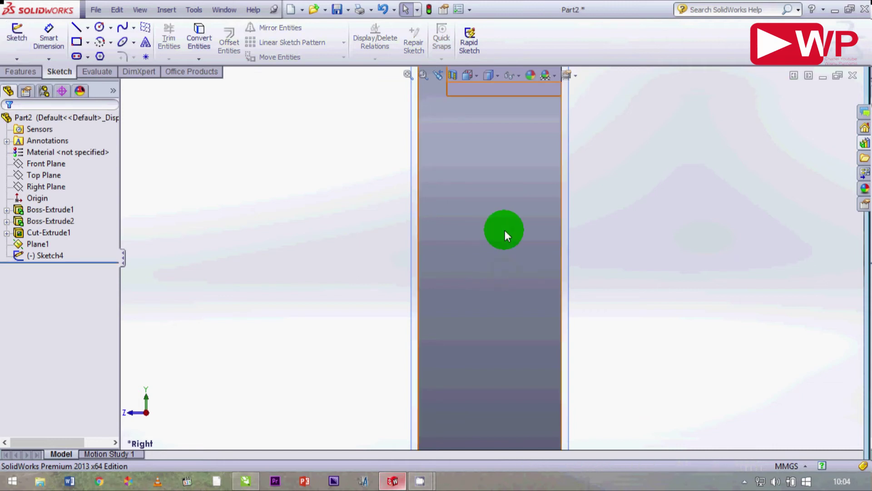
Extrude the 1.5 mm circle as a boss from the offset plane.
left_click(513, 269)
left_click(20, 71)
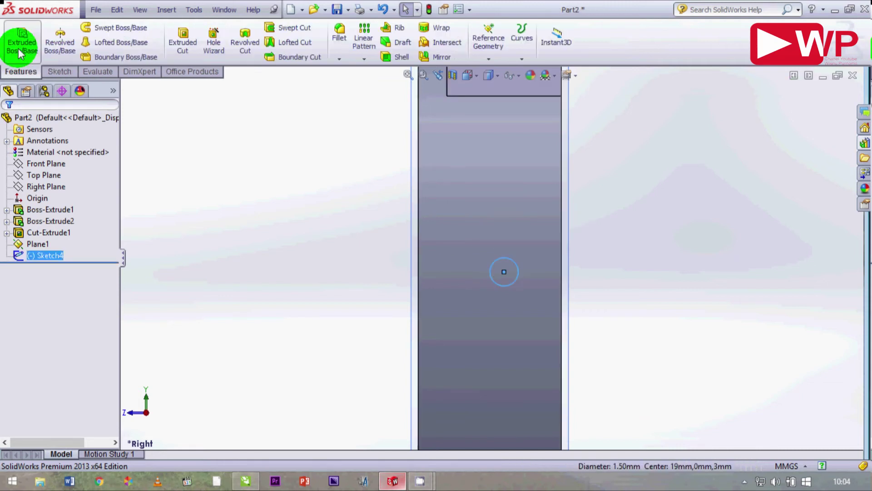
left_click(20, 52)
left_click(8, 126)
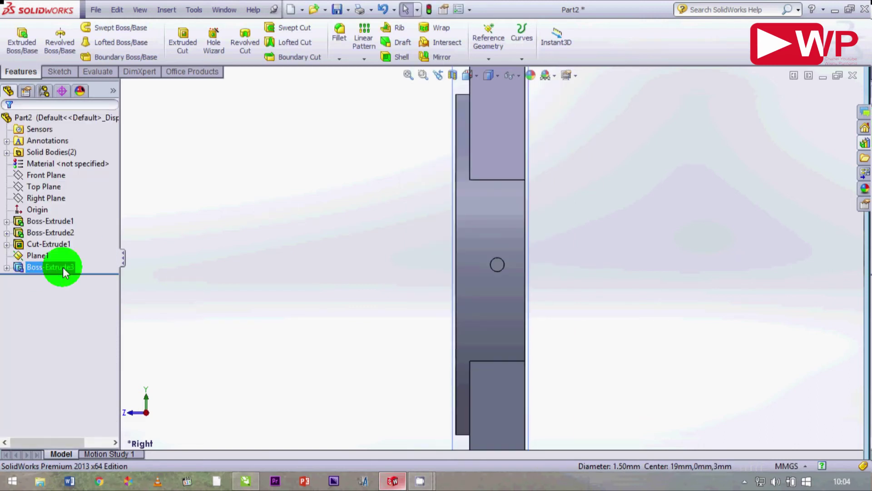
right_click(37, 266)
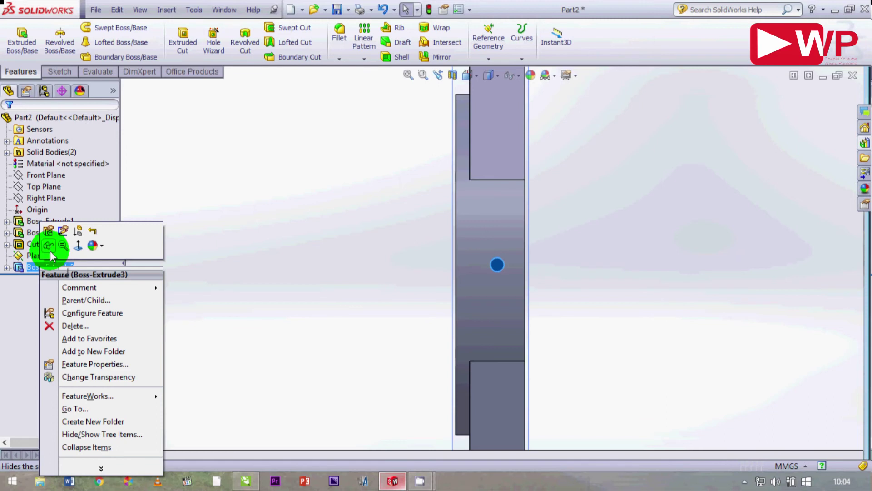
left_click(50, 250)
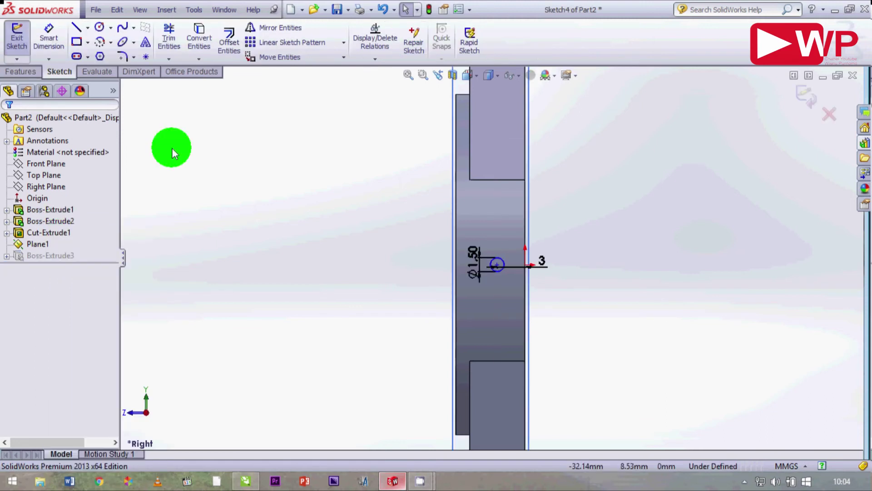
left_click(20, 71)
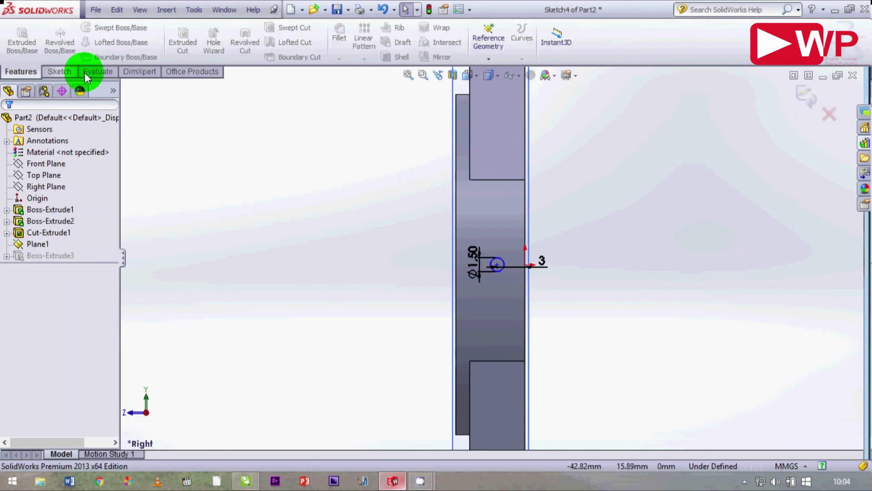
left_click(810, 98)
Delete the small circular boss extrusion but keep its sketch.
right_click(50, 267)
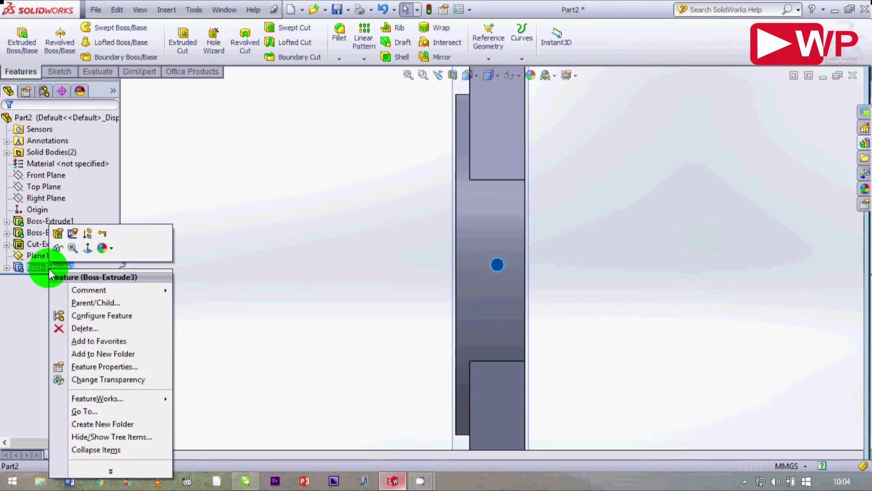
left_click(84, 328)
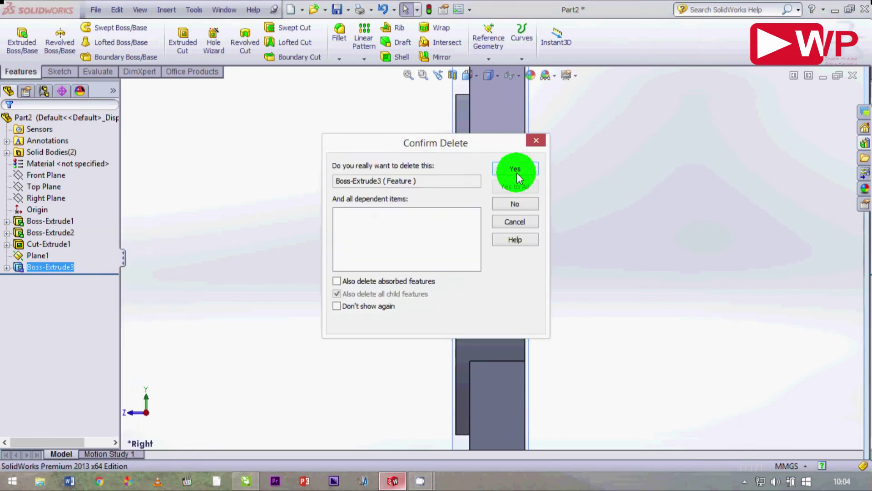
left_click(515, 169)
Cut-extrude the 1.5 mm circle blind 12 mm through the ring wall and check the hole.
scroll(487, 272, "down", 2)
left_click(510, 264)
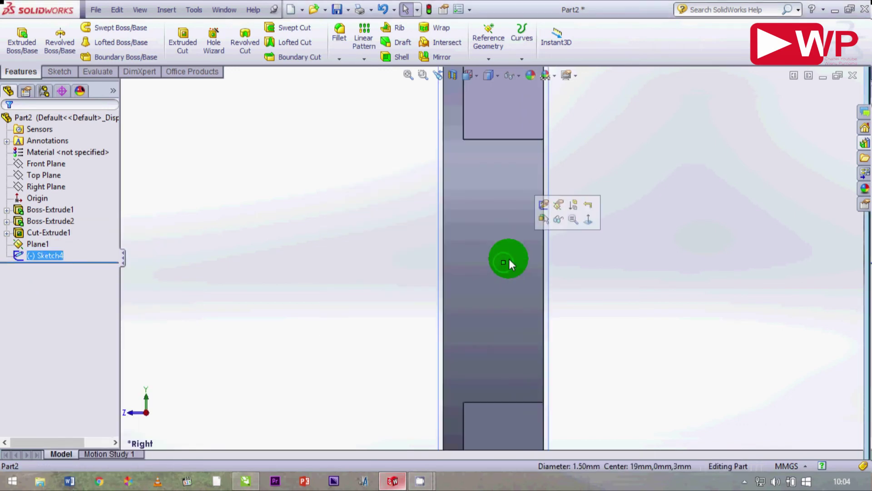
left_click(185, 49)
left_click(104, 245)
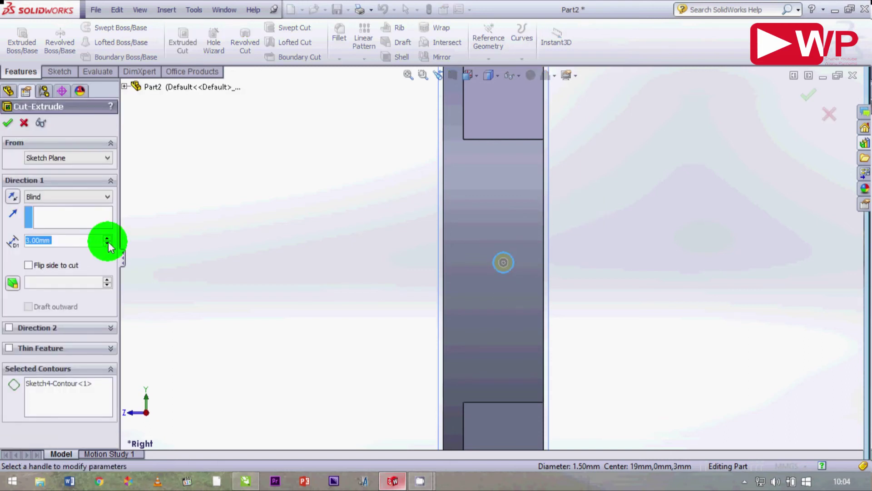
middle_click_drag(191, 254, 424, 261)
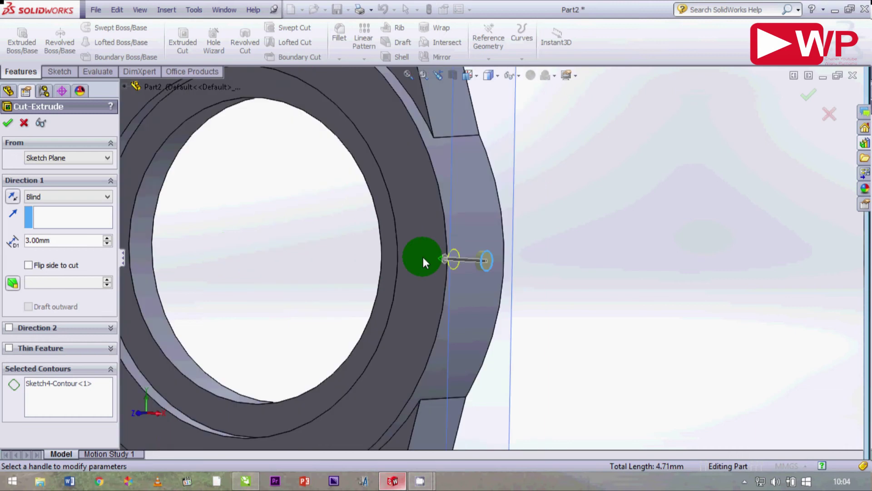
left_click_drag(423, 257, 362, 261)
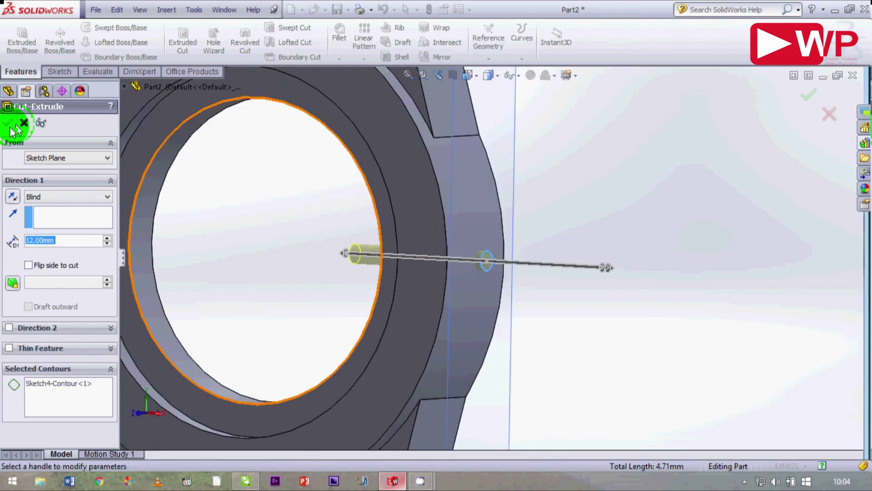
left_click(13, 123)
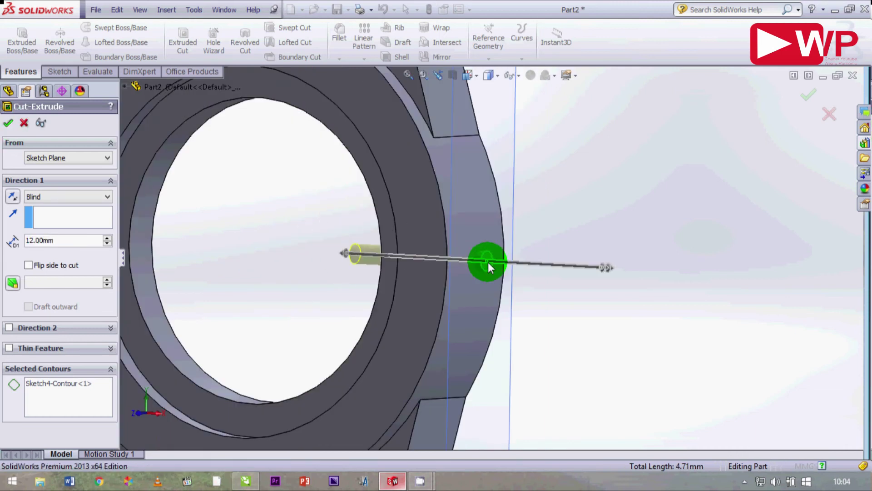
scroll(488, 261, "up", 3)
middle_click_drag(360, 272, 519, 279)
middle_click_drag(597, 218, 530, 271)
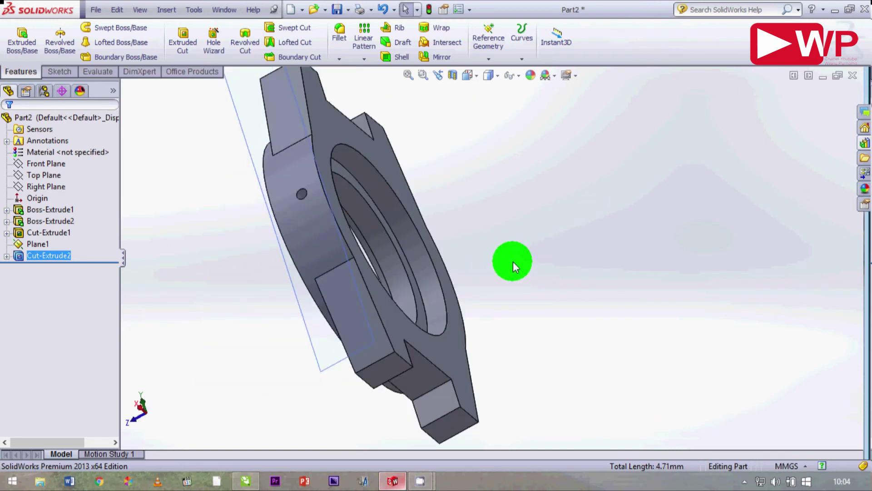
Start a constant-radius fillet on the front end edge of one lug with a radius of 3 mm.
key("ctrl+1")
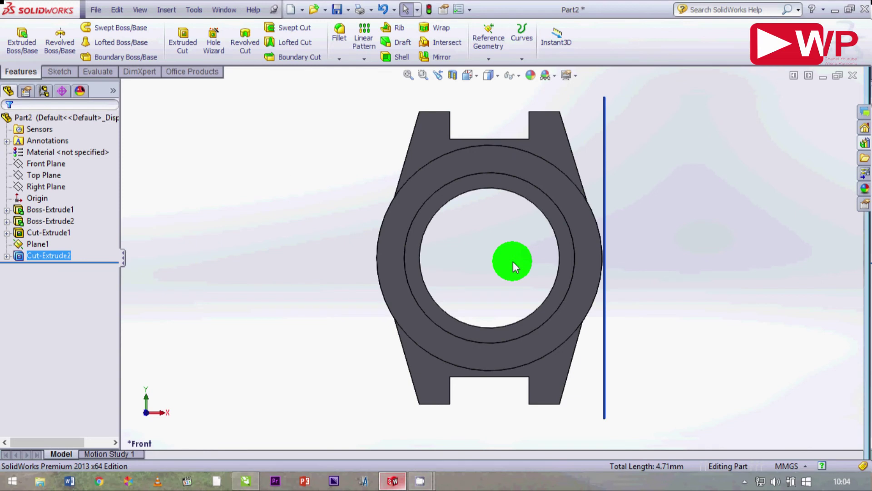
middle_click_drag(670, 367, 537, 298)
scroll(537, 298, "down", 3)
middle_click_drag(467, 371, 555, 379)
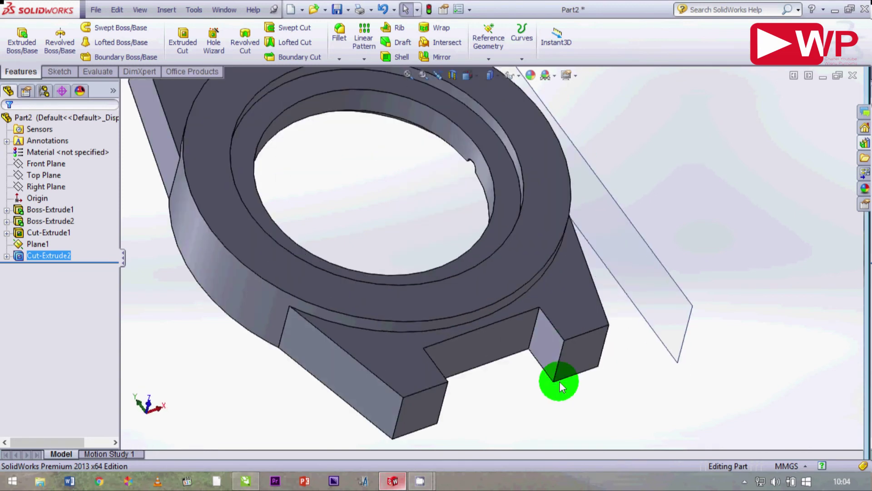
left_click(351, 36)
left_click(598, 336)
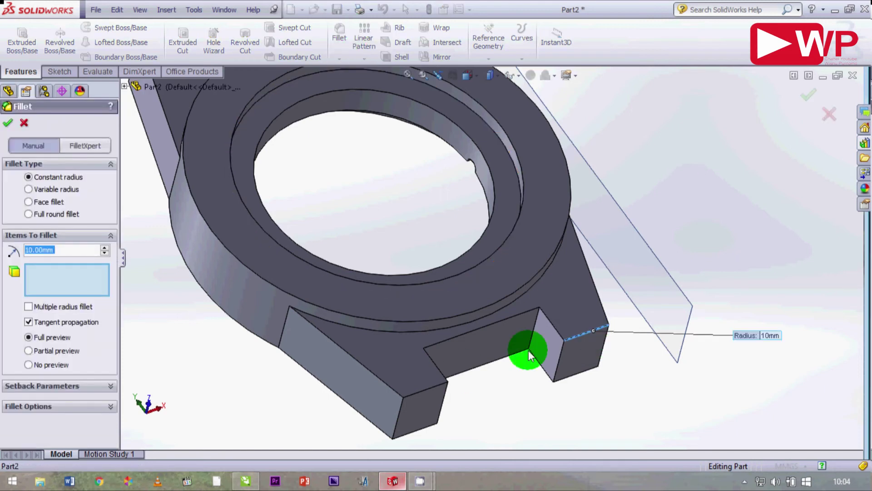
left_click(435, 394)
left_click(48, 249)
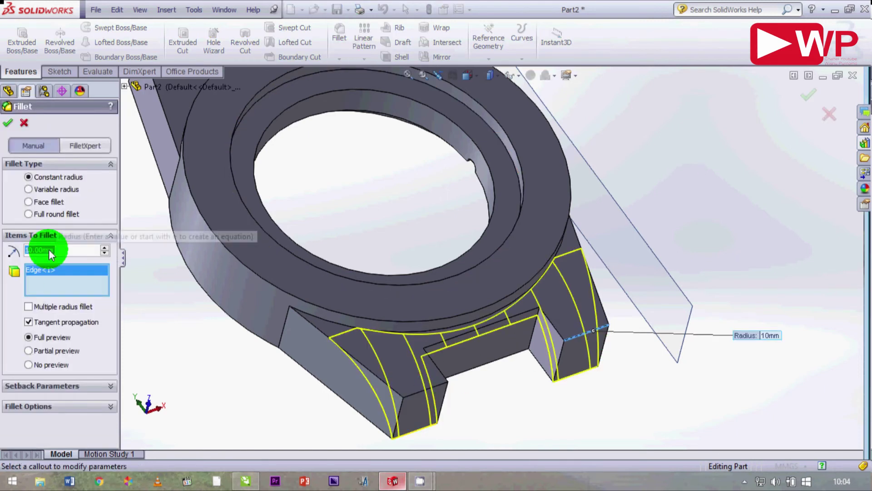
type("3")
key("Return")
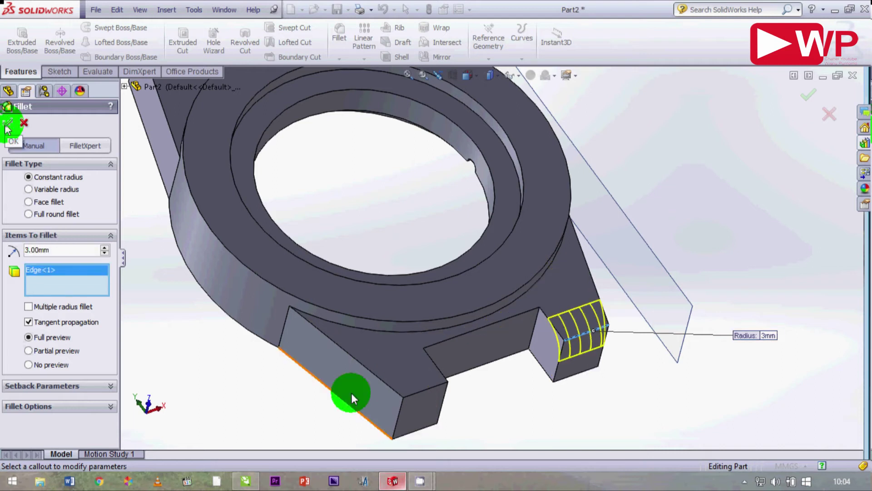
Add the front end edges of the other three lugs to the 3 mm fillet and create it.
left_click(422, 392)
scroll(399, 260, "up", 5)
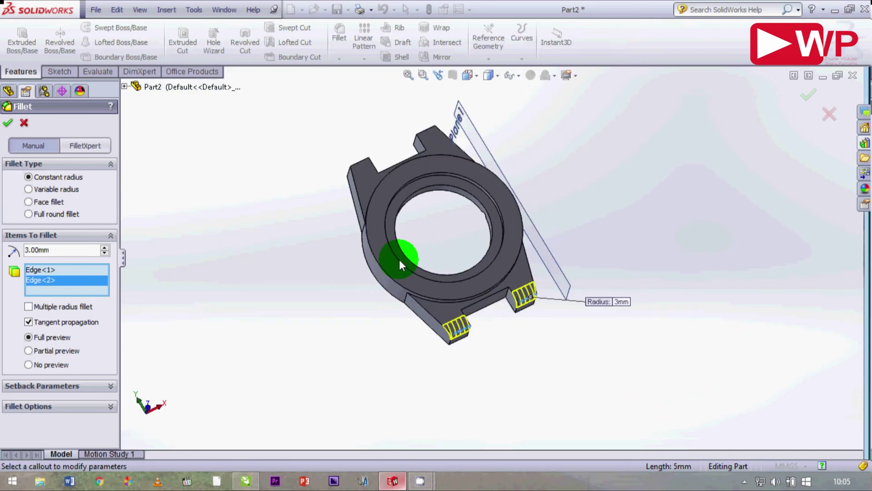
scroll(361, 192, "down", 3)
left_click(361, 192)
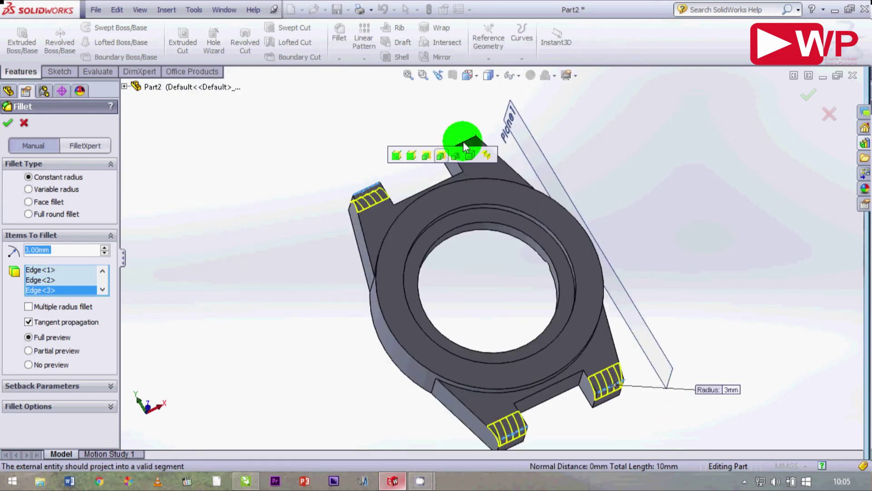
left_click(464, 142)
left_click(16, 126)
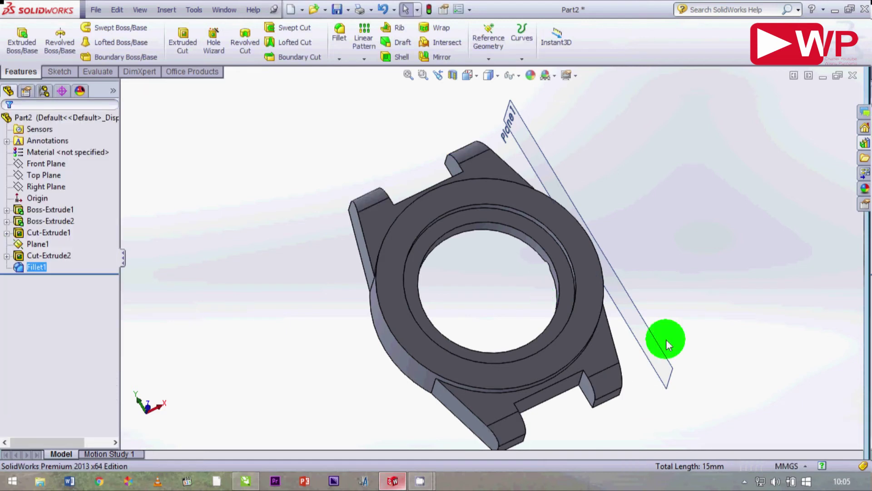
Start a fillet on the outer front side edge of the lower lug nearest the offset plane.
scroll(495, 268, "up", 4)
scroll(513, 322, "down", 4)
mouse_move(515, 327)
middle_mouse_down()
mouse_move(586, 308)
mouse_move(544, 362)
mouse_move(528, 327)
mouse_move(532, 396)
mouse_move(543, 338)
middle_mouse_up()
scroll(528, 327, "down", 3)
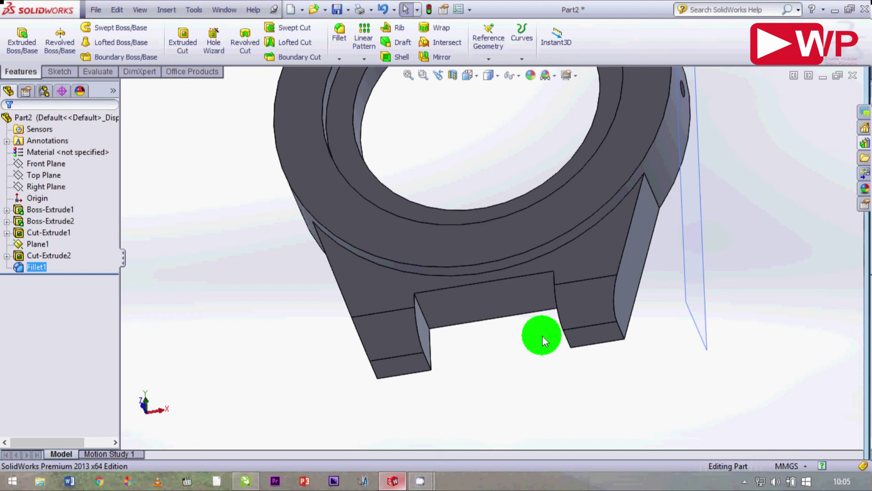
left_click(627, 237)
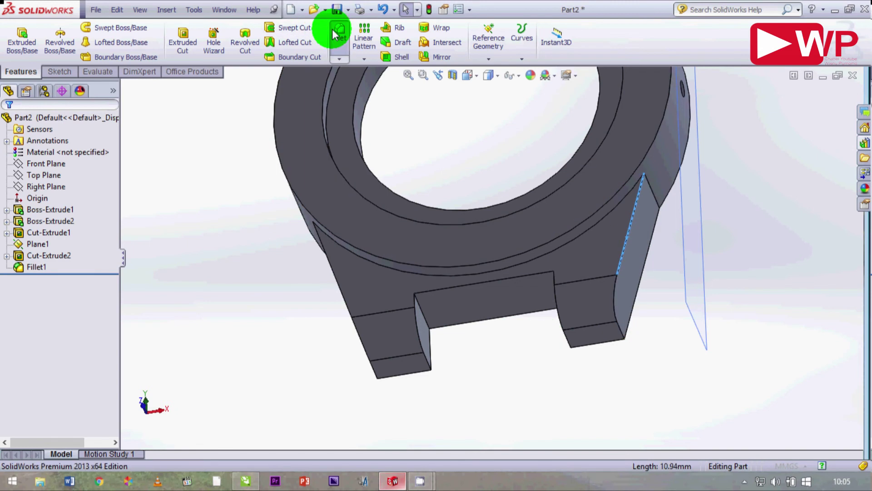
left_click(338, 32)
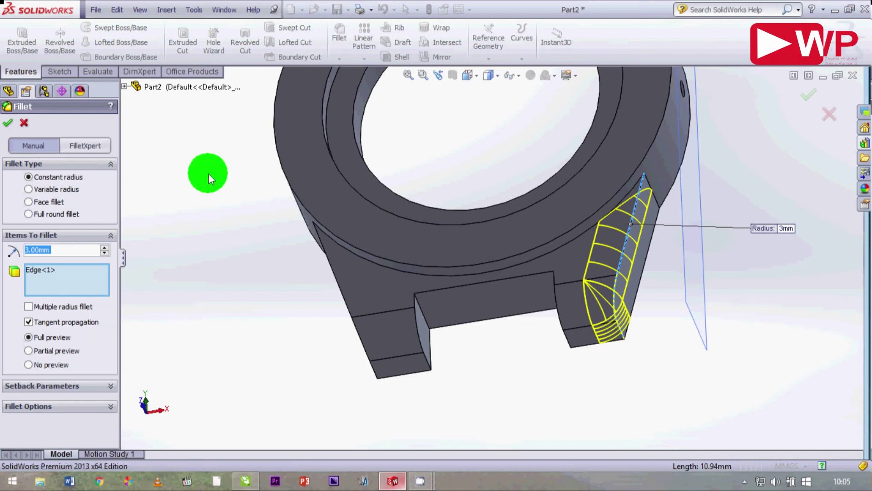